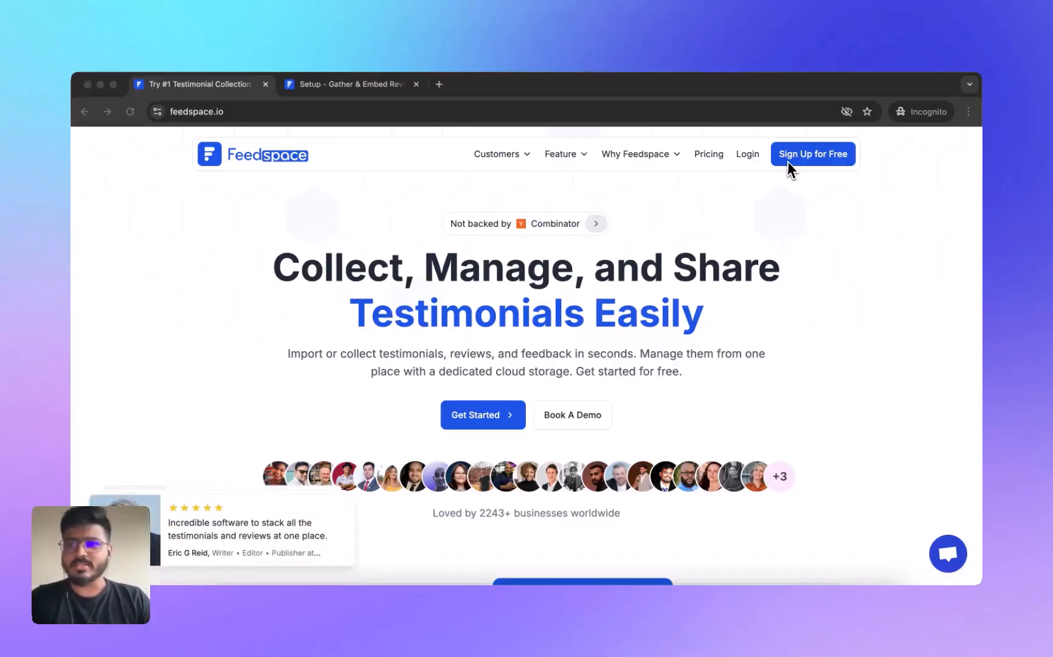
Step: Switch to the Feedspace account's Setup page and review its setup tasks for reviews, pages and widgets
left_click(358, 89)
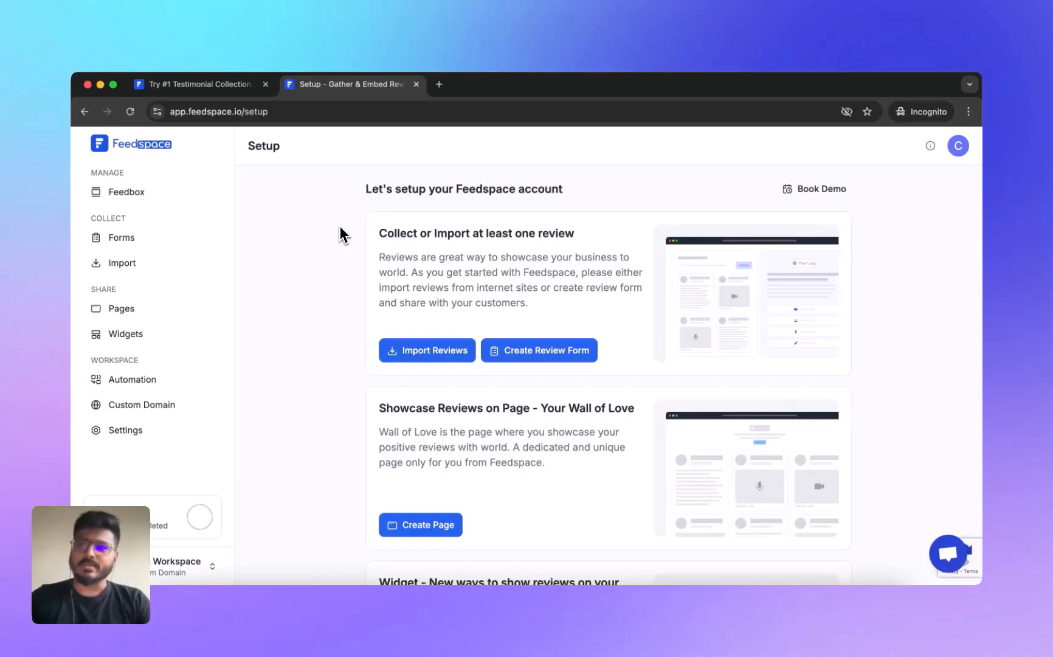
scroll(340, 232, "down", 4)
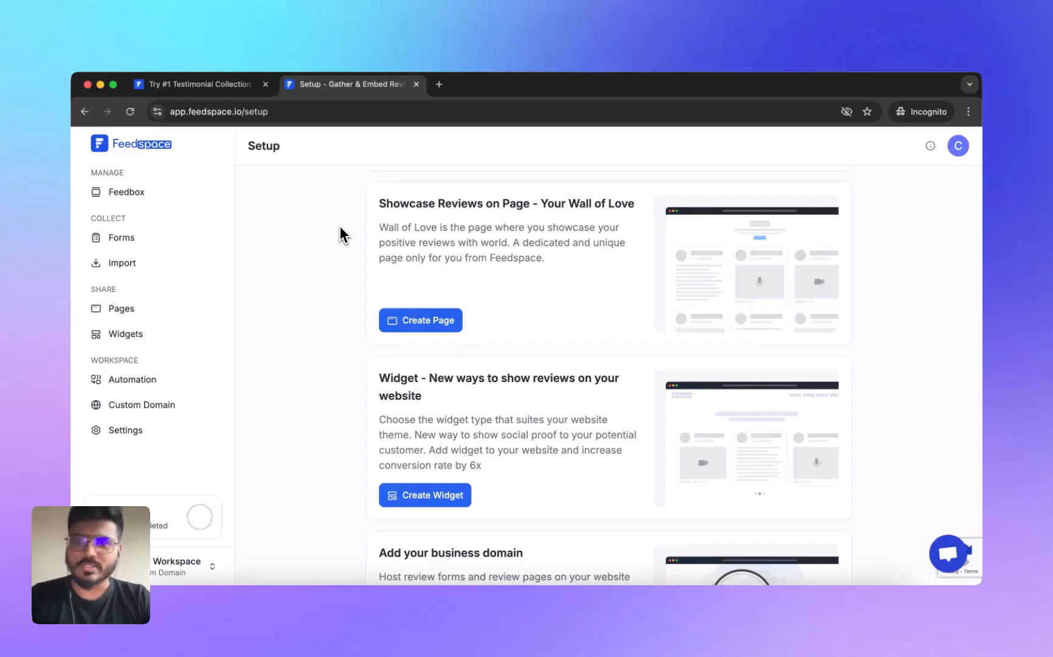
scroll(340, 226, "up", 5)
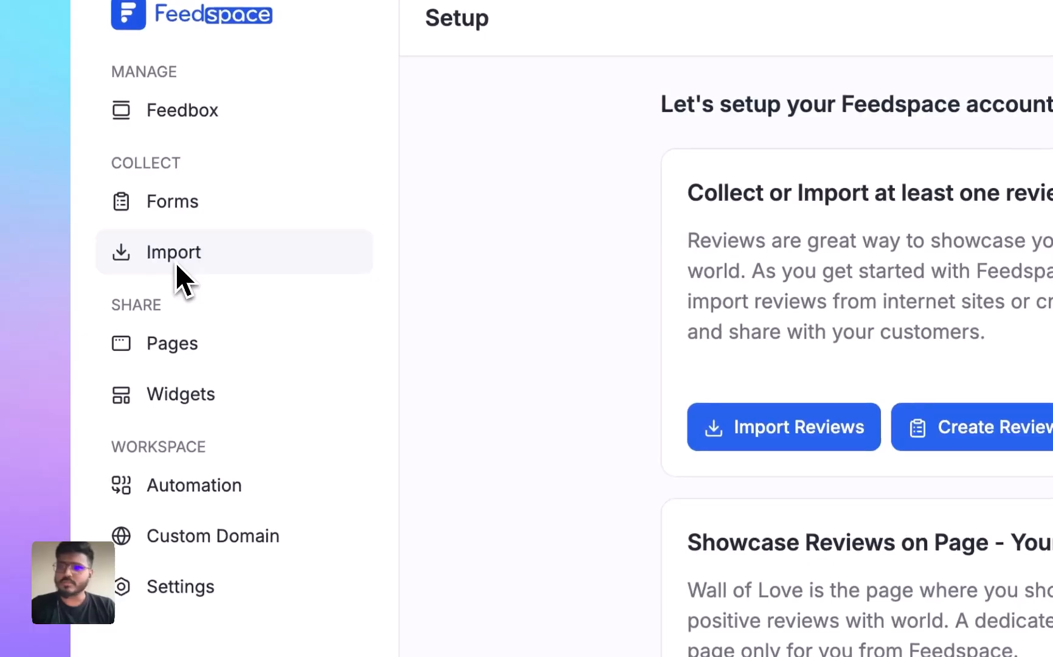
Step: Start a review import and look through the Text Review, Video Review, Bulk Import and Web Link import options
left_click(729, 426)
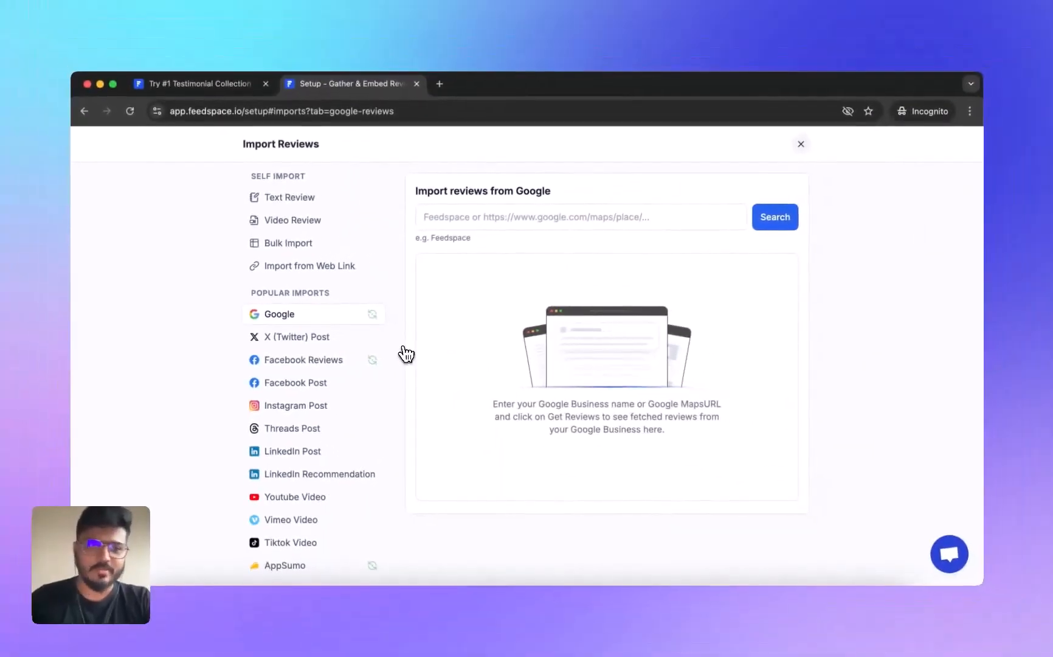
left_click(343, 205)
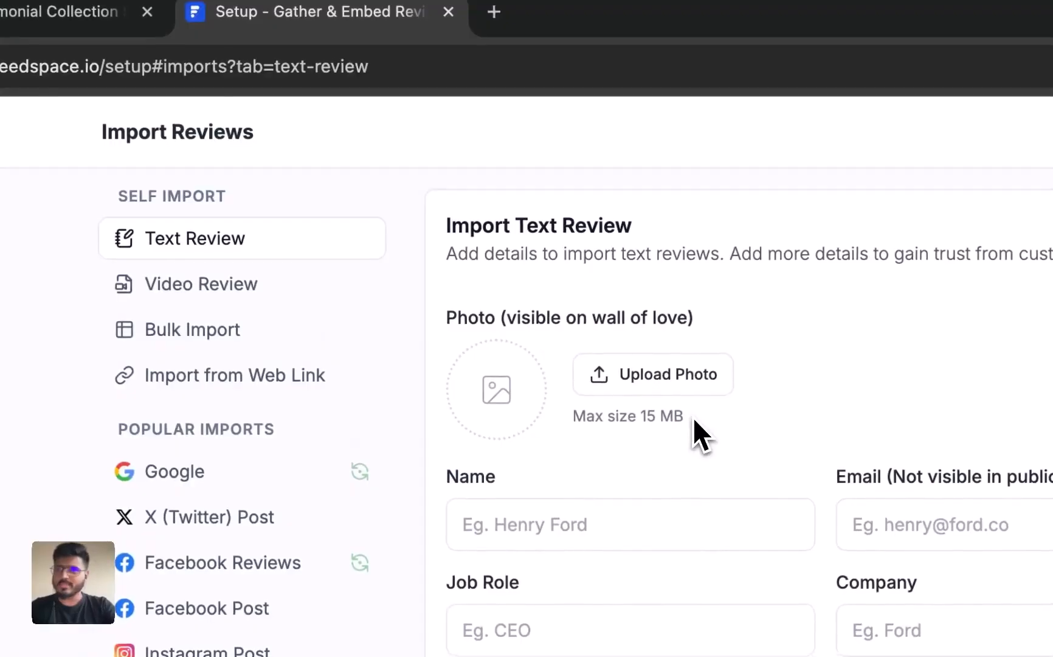
left_click(328, 290)
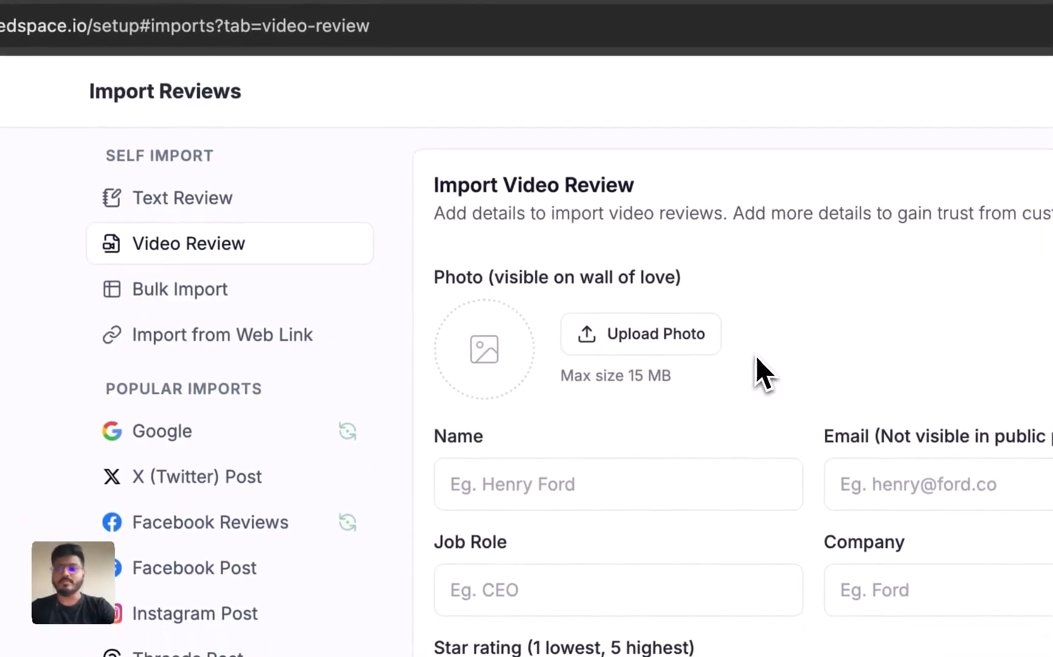
left_click(302, 285)
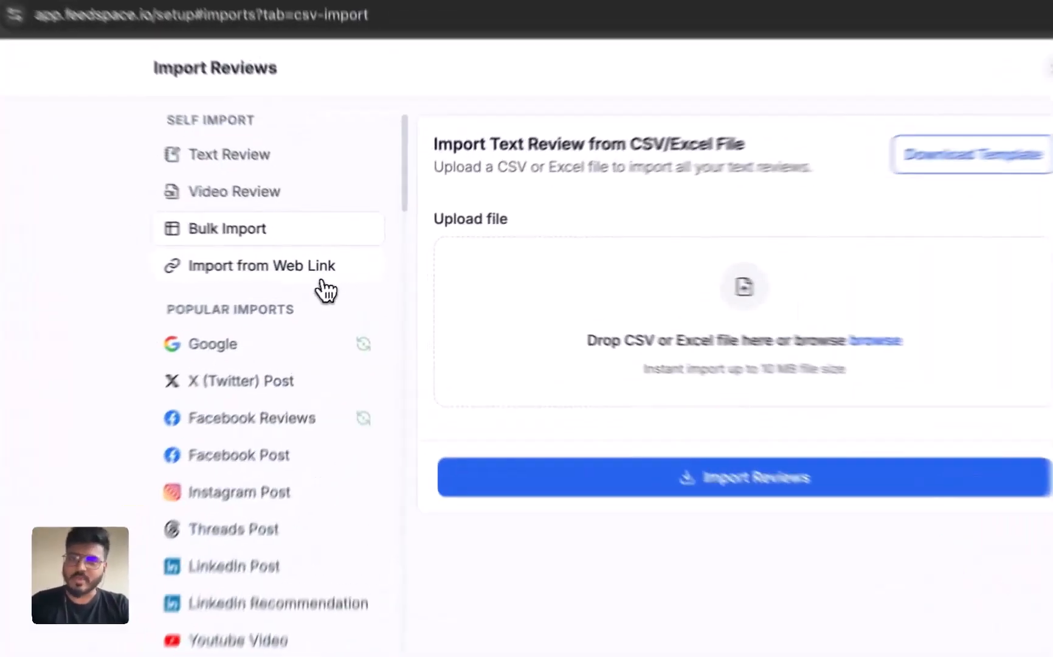
left_click(349, 272)
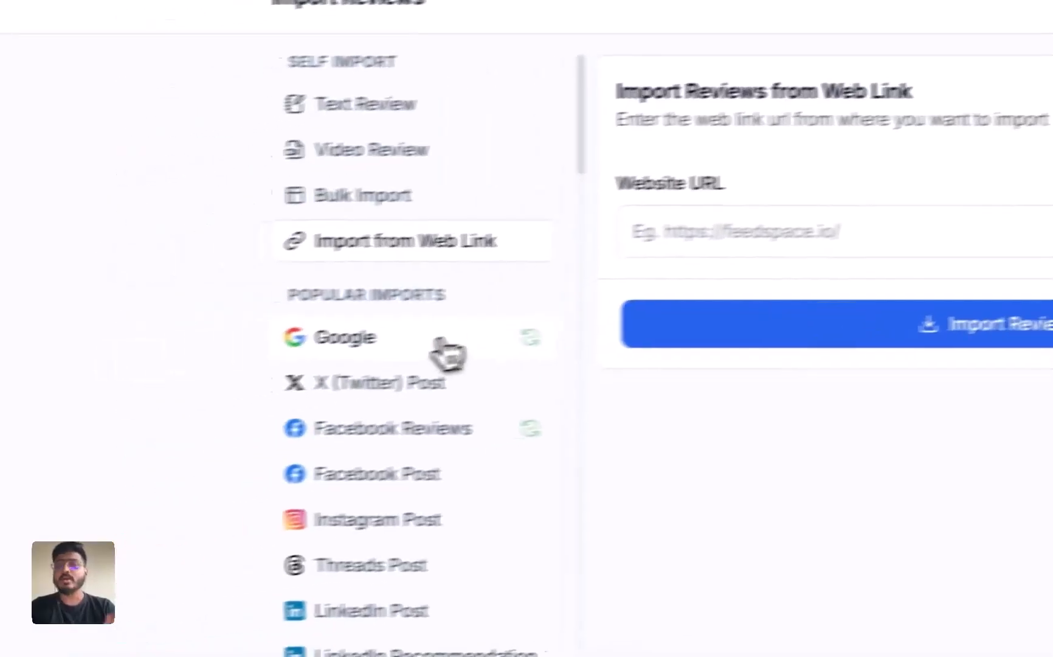
Step: Choose Google as the import source, search for "Techup labs" and fetch the reviews of TechUp Labs
left_click(509, 337)
scroll(511, 336, "down", 3)
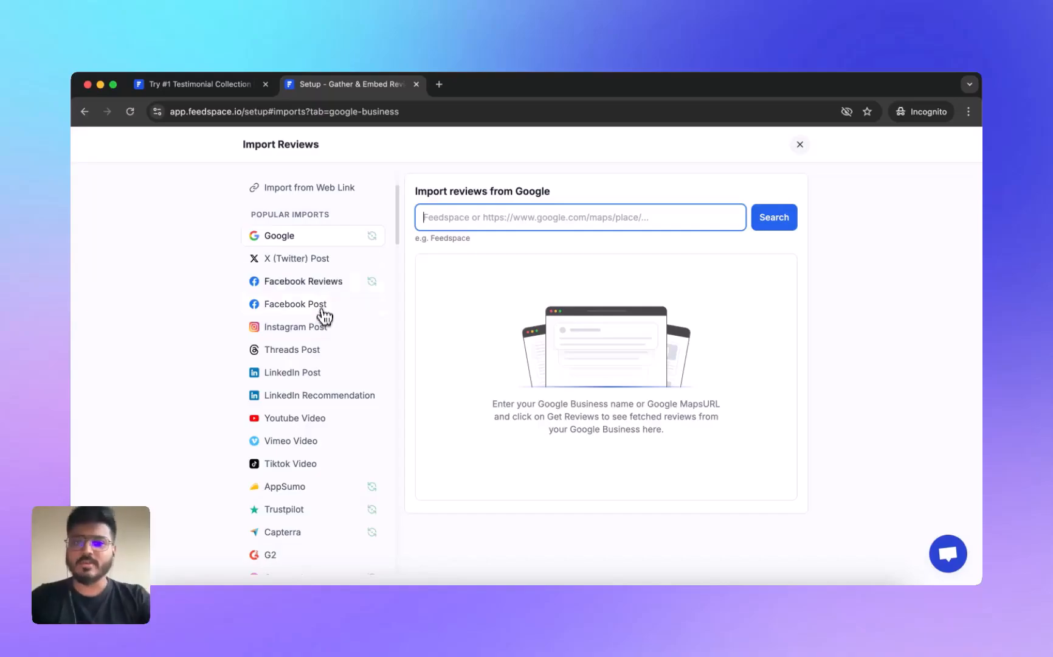
type("Techup labs")
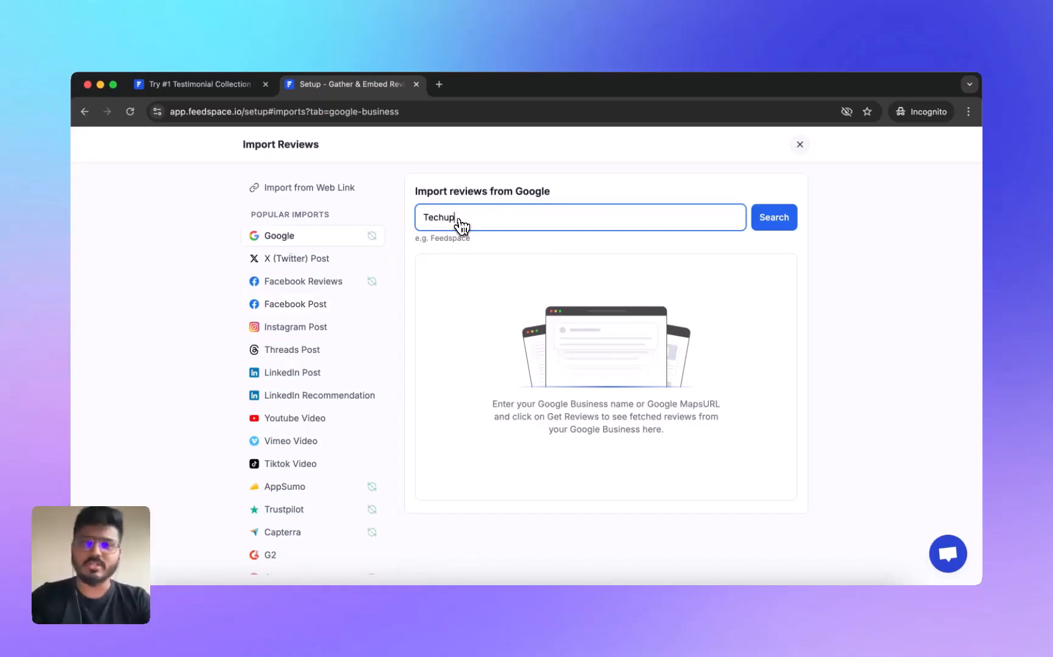
key("Return")
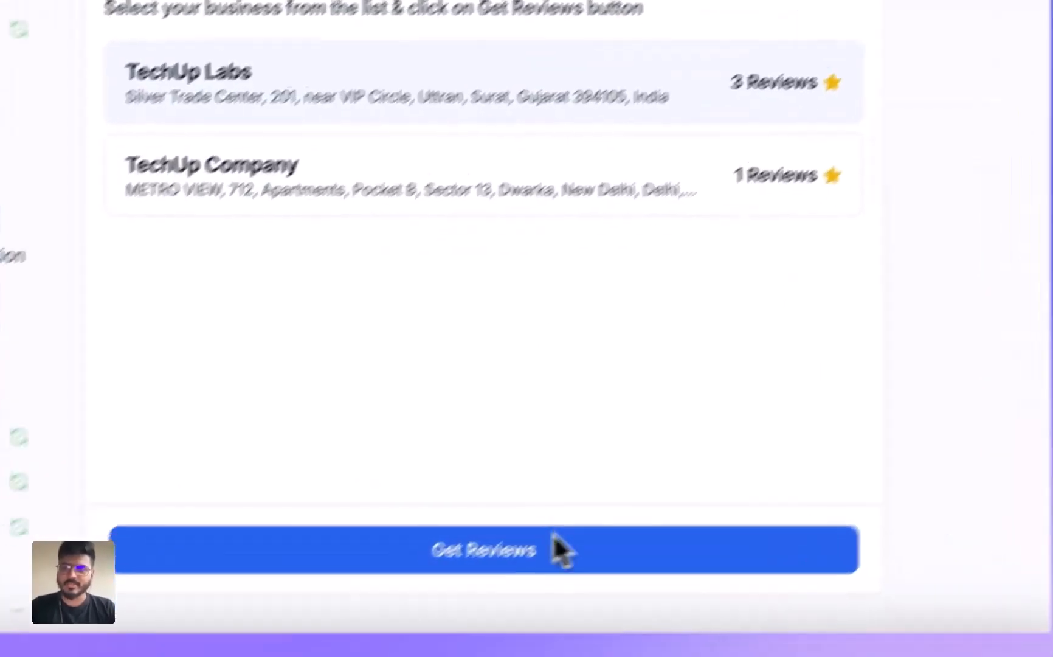
left_click(639, 545)
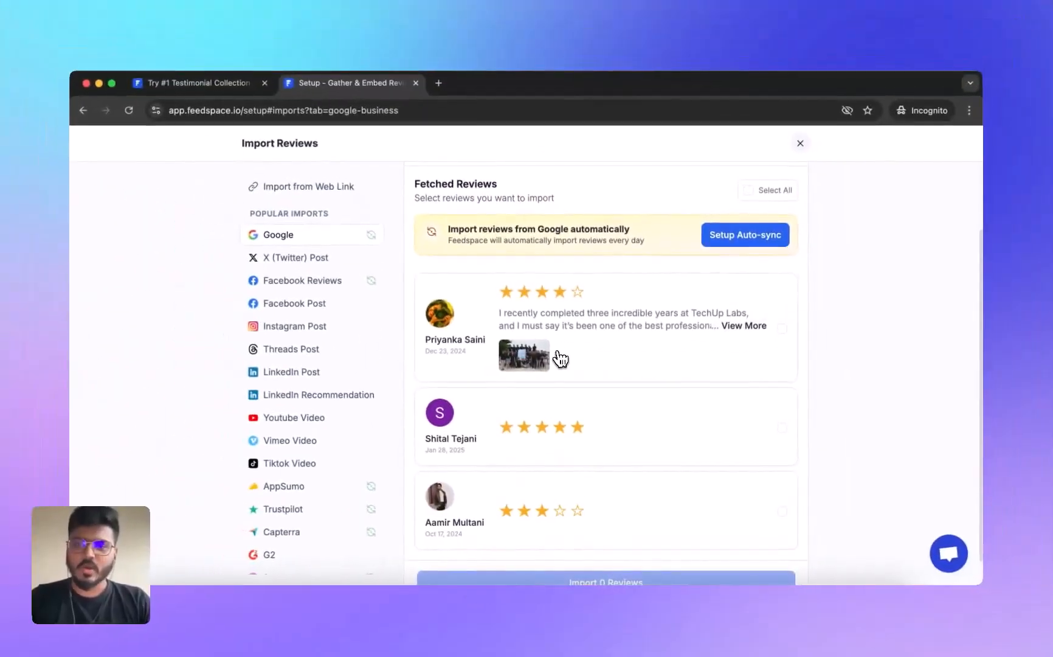
Step: Select all of the fetched Google reviews for import
scroll(561, 358, "down", 1)
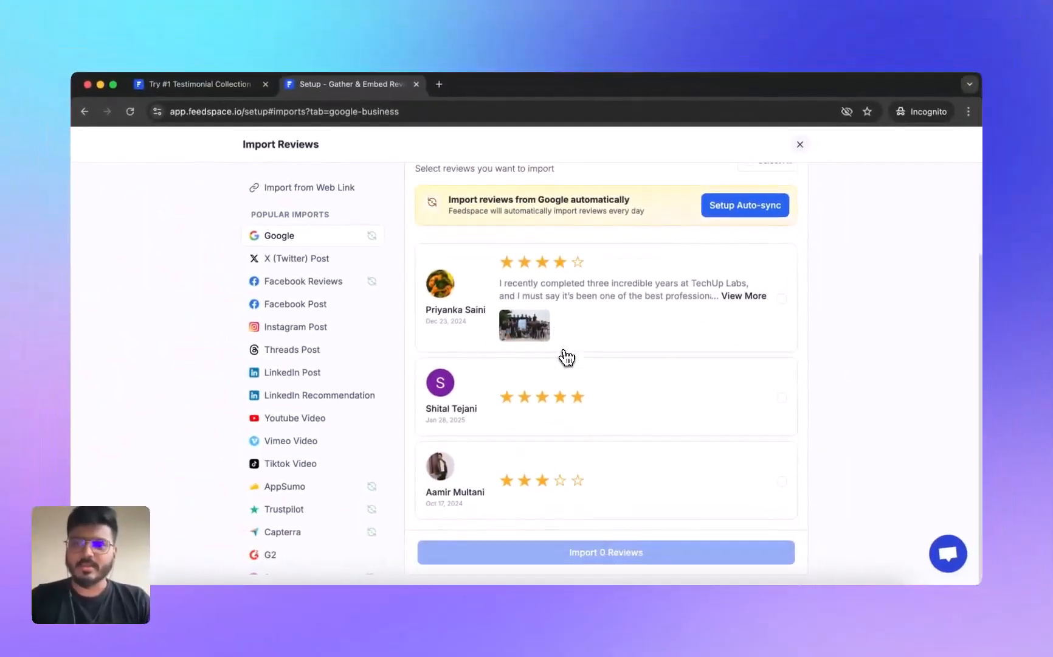
left_click(667, 292)
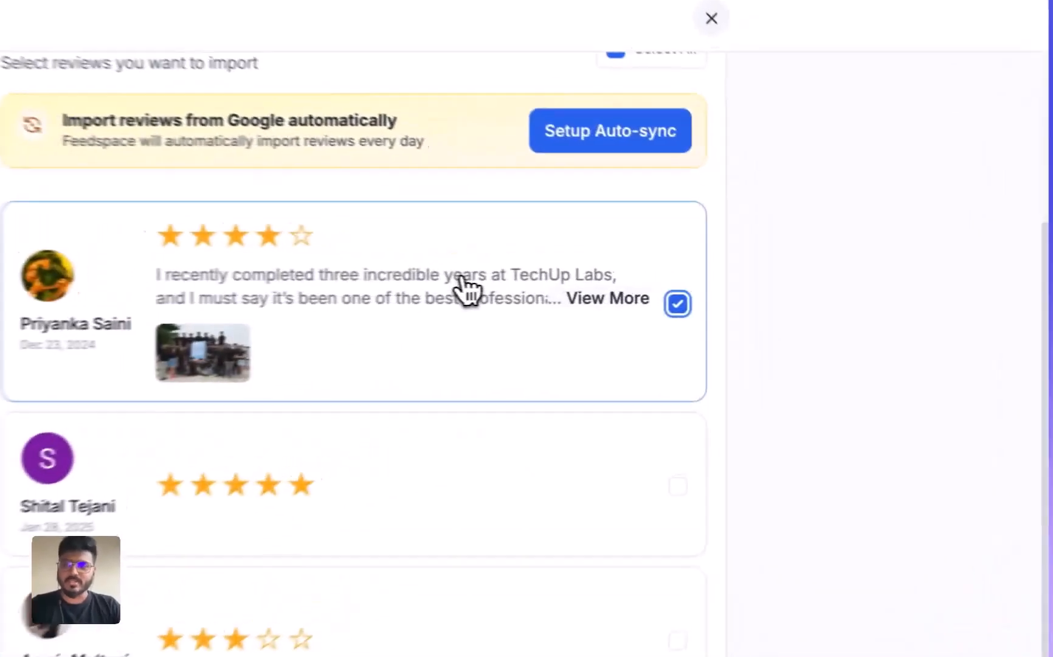
left_click(664, 406)
scroll(664, 407, "up", 1)
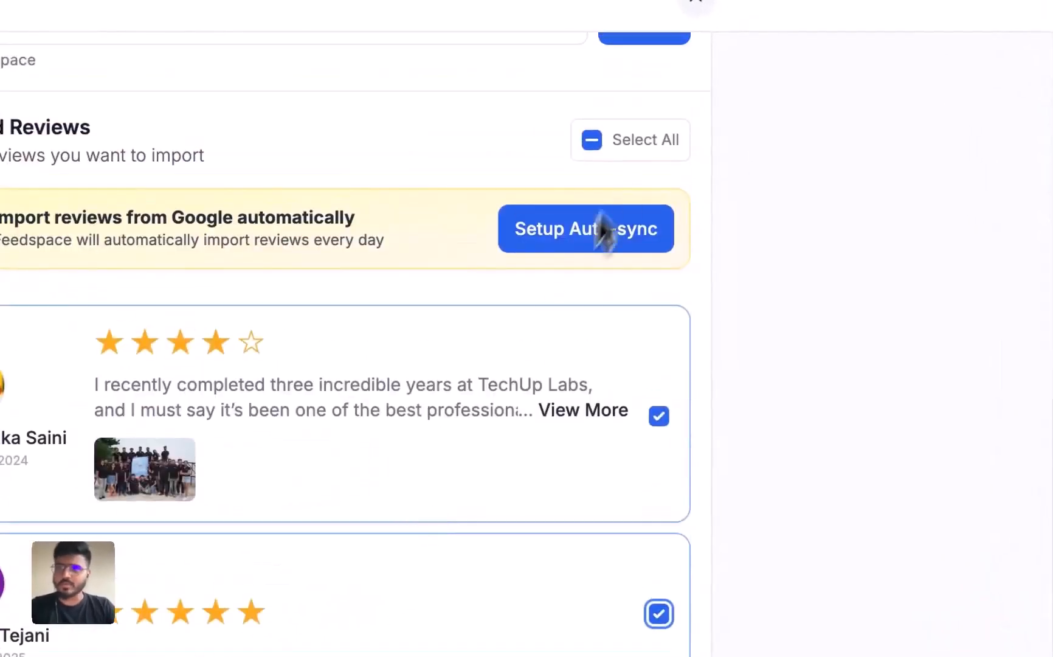
left_click(635, 153)
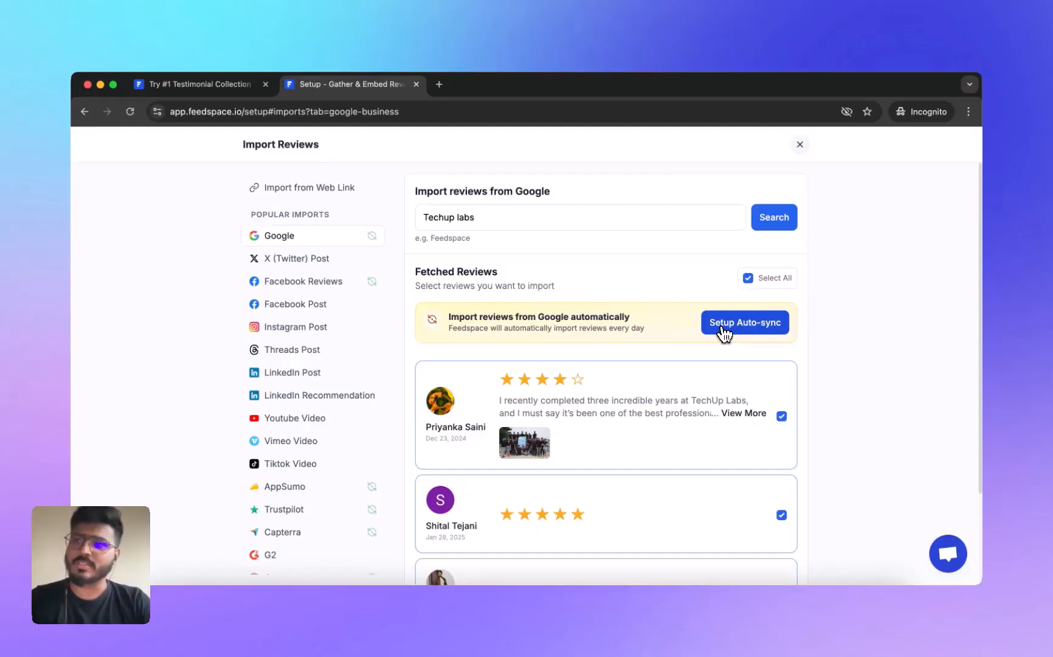
Step: Import the three selected reviews, leave the import screen and view them in the Feedbox
scroll(724, 333, "down", 5)
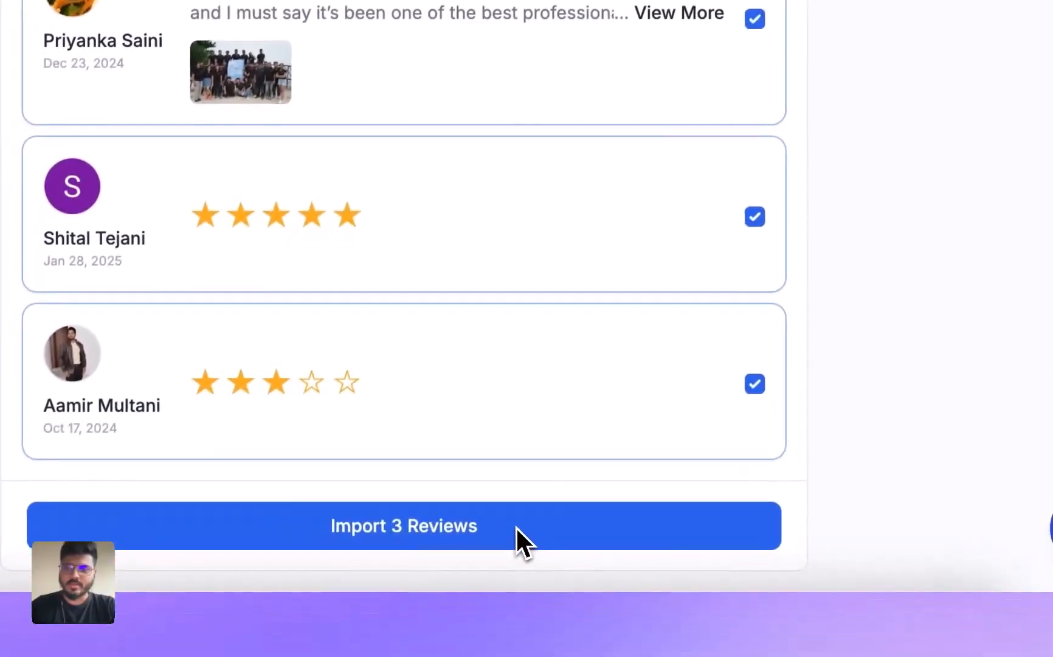
left_click(499, 529)
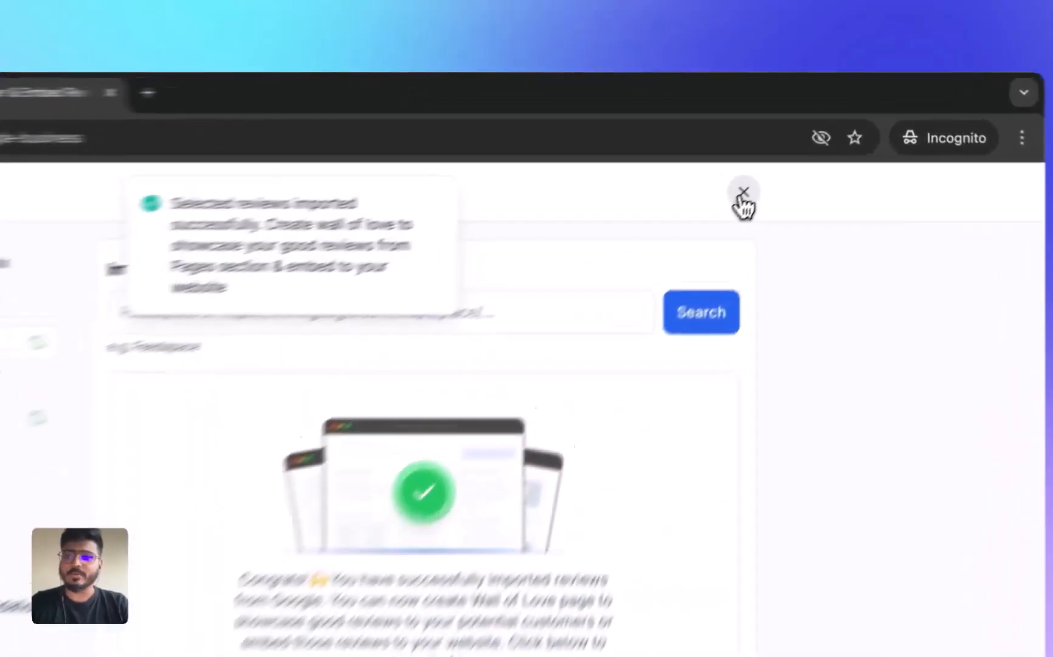
left_click(800, 143)
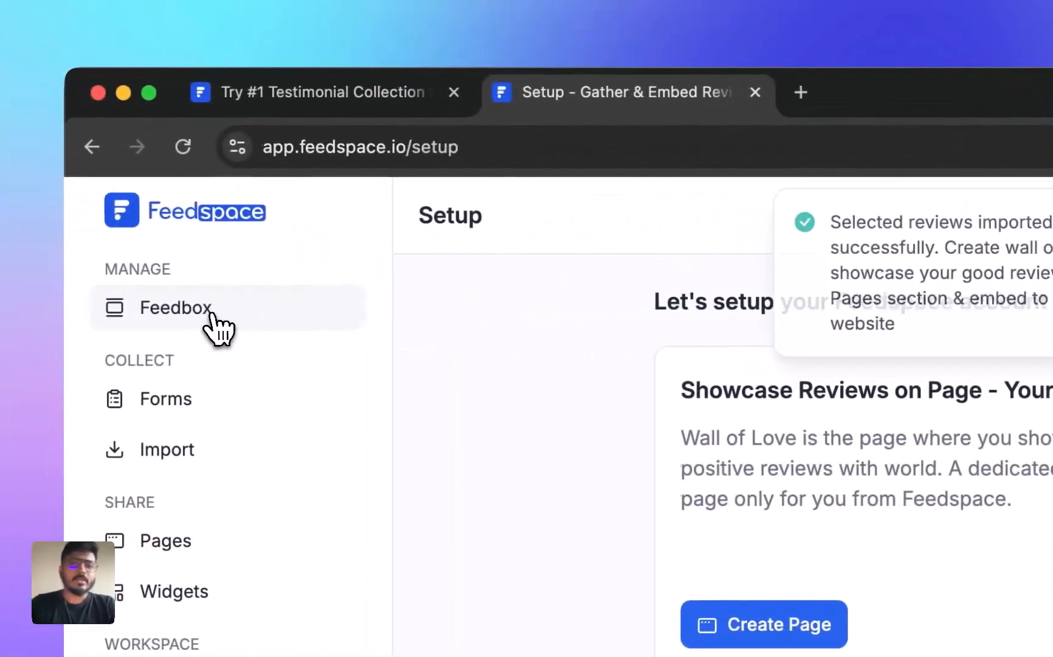
left_click(219, 313)
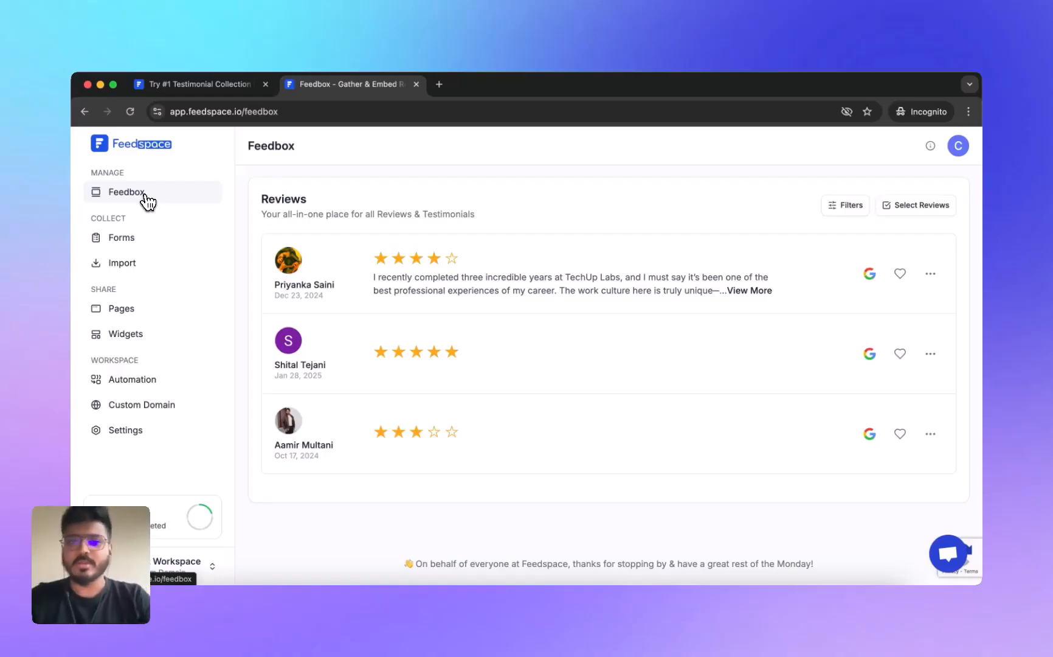
Step: Generate a new review form with Feedspace AI from the prompt "Video testimonial feedback form for my online coaching business."
left_click(132, 239)
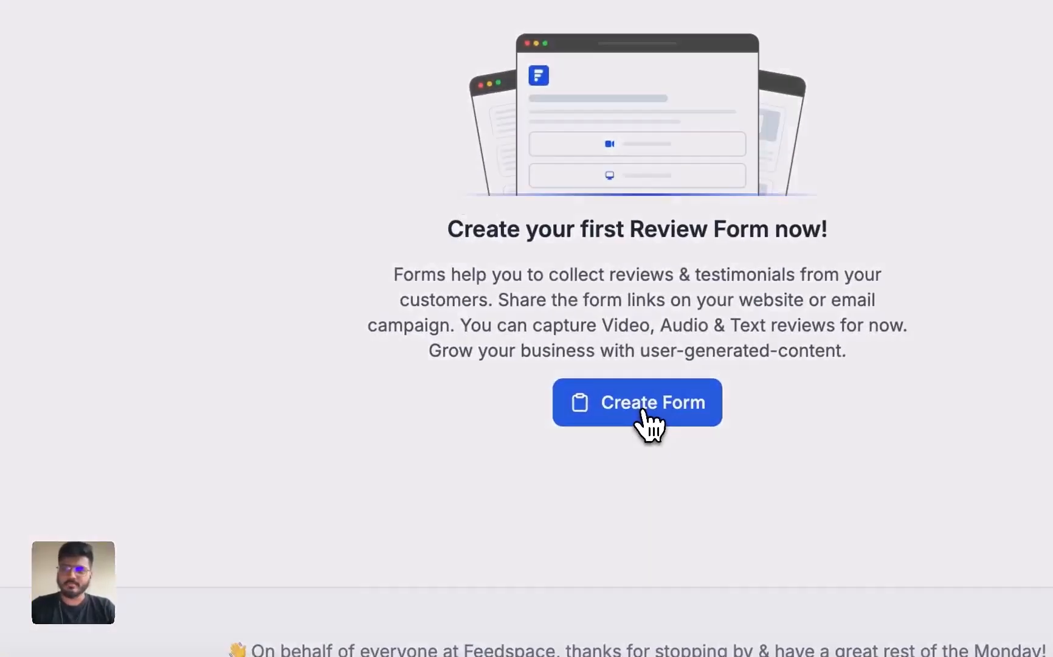
left_click(642, 412)
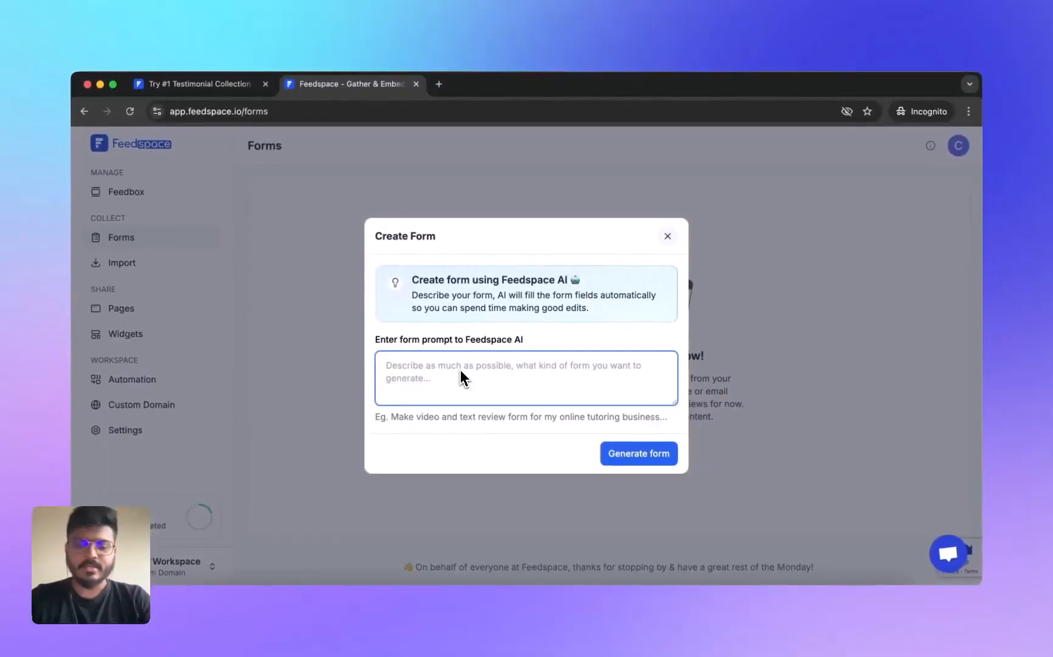
type("Video testim")
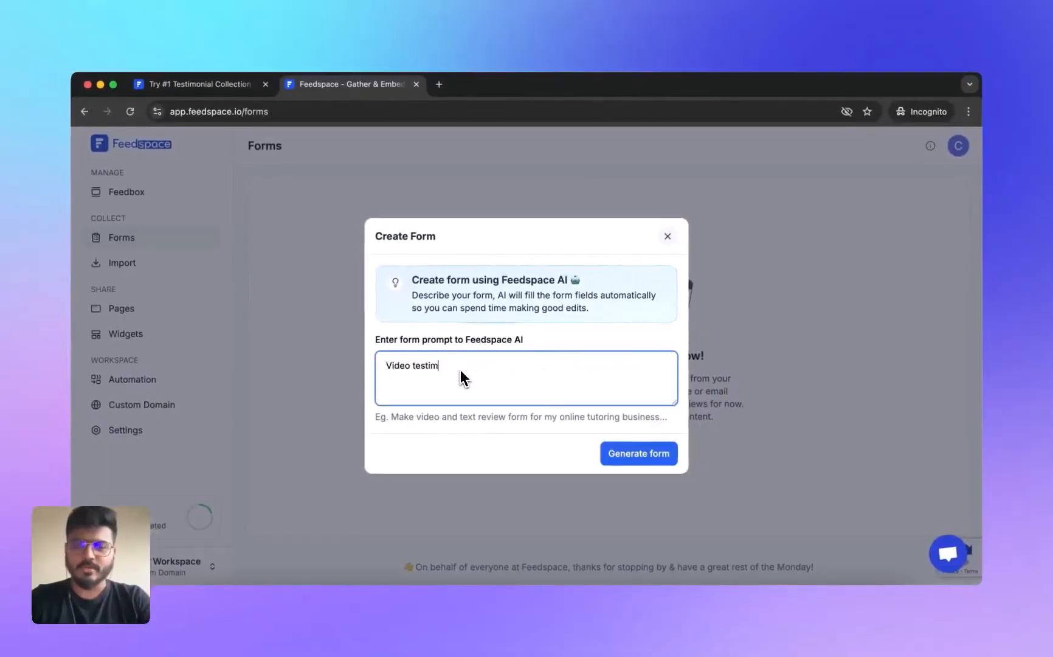
type("onial feedback form for my onl")
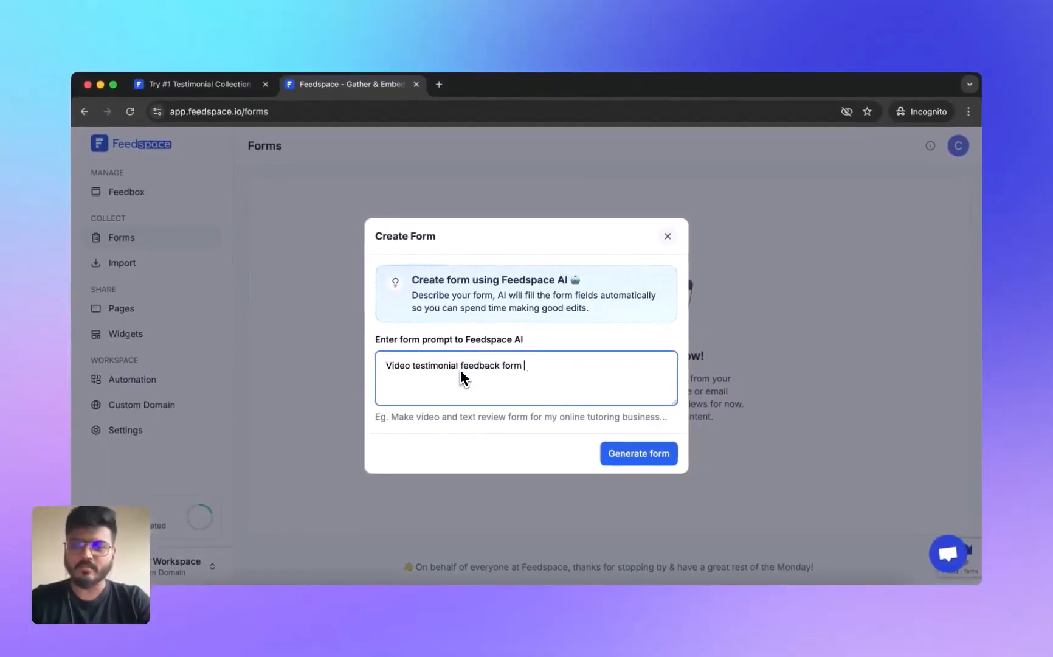
type("ine coaching business.")
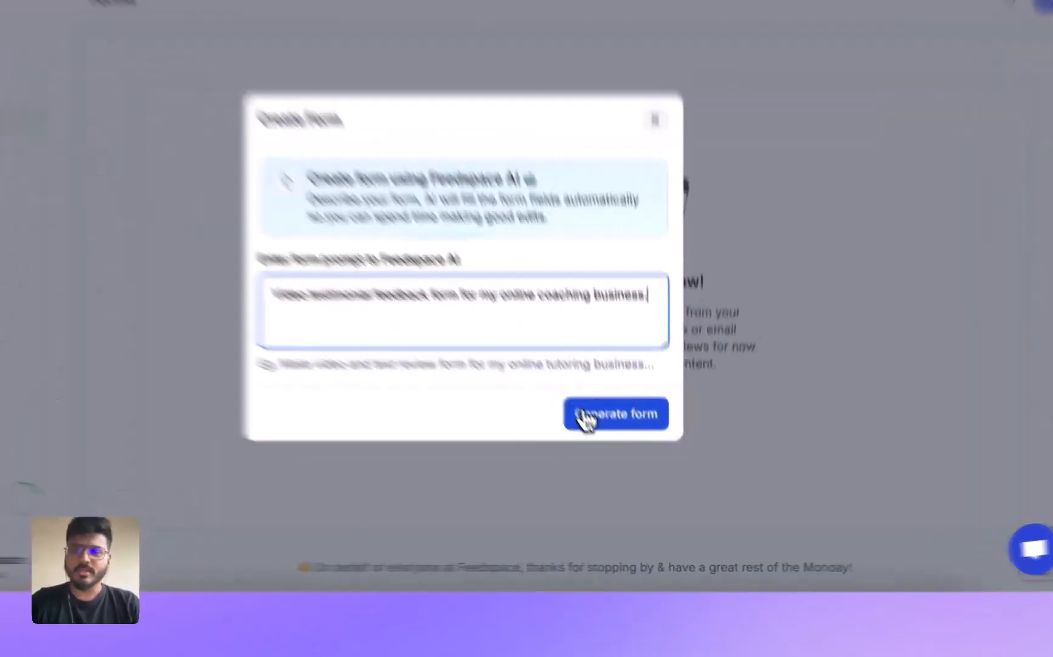
left_click(638, 453)
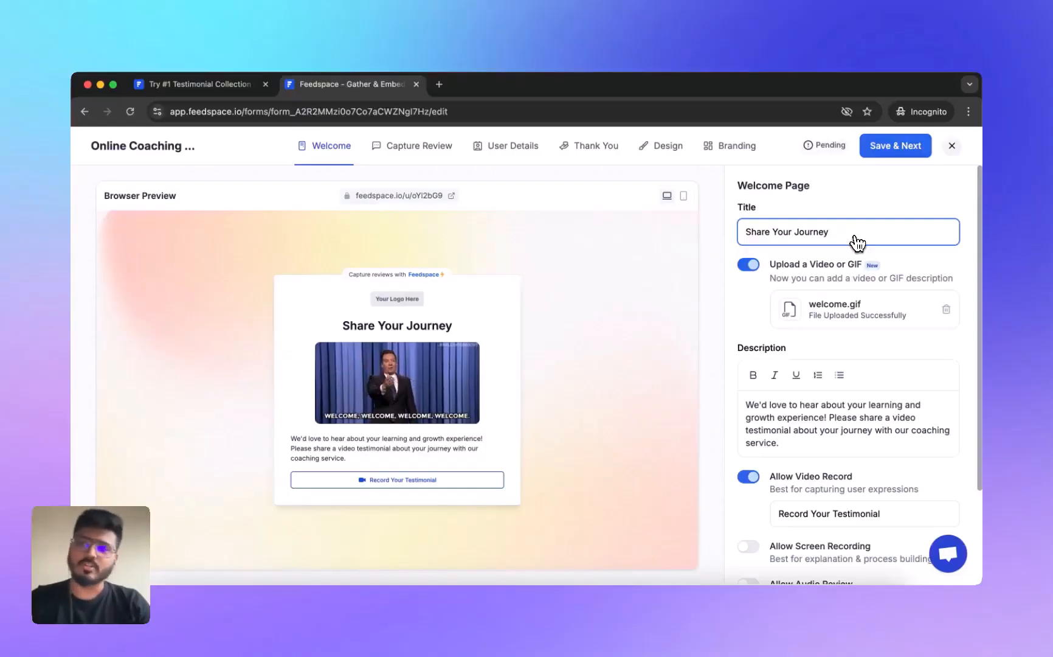
Step: Add a handshake emoji after "Share Your Journey" in the Welcome page title
key("ctrl+super+space")
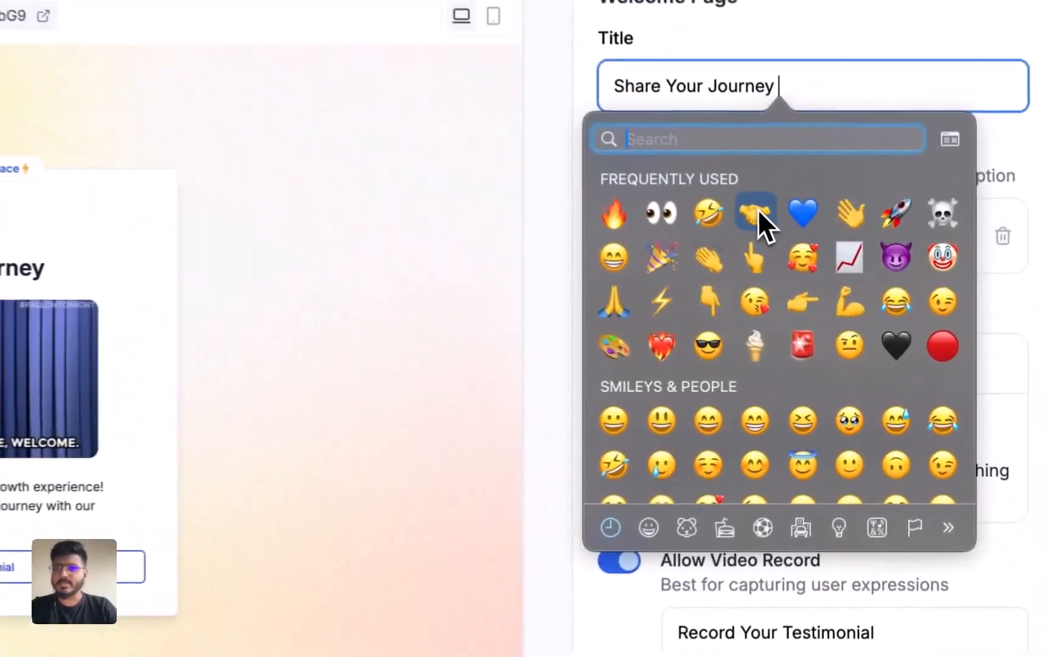
left_click(756, 210)
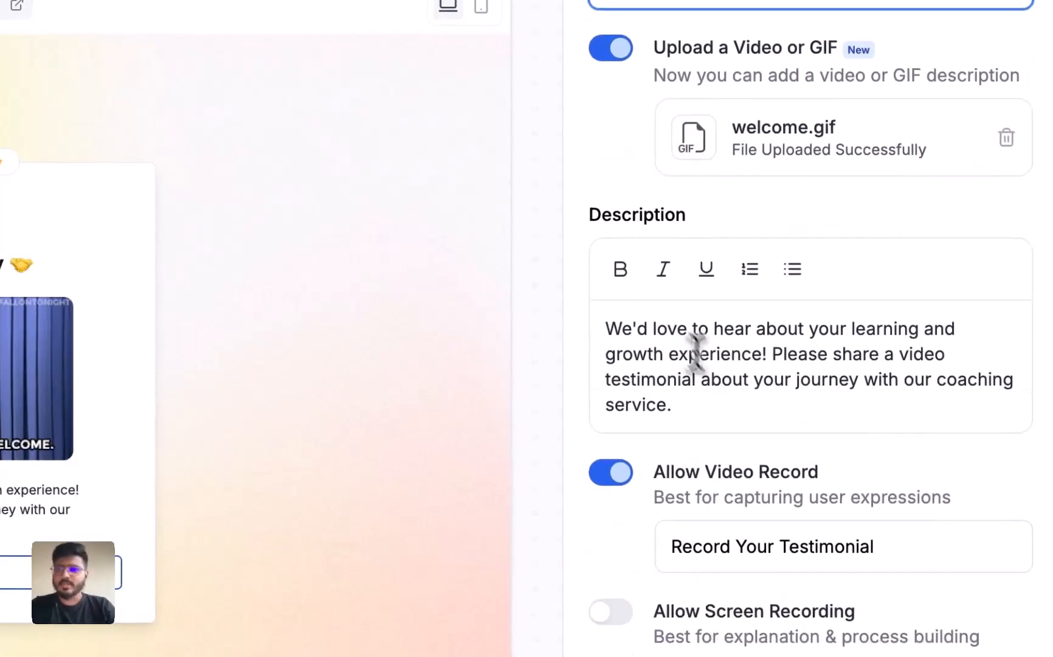
left_click(722, 387)
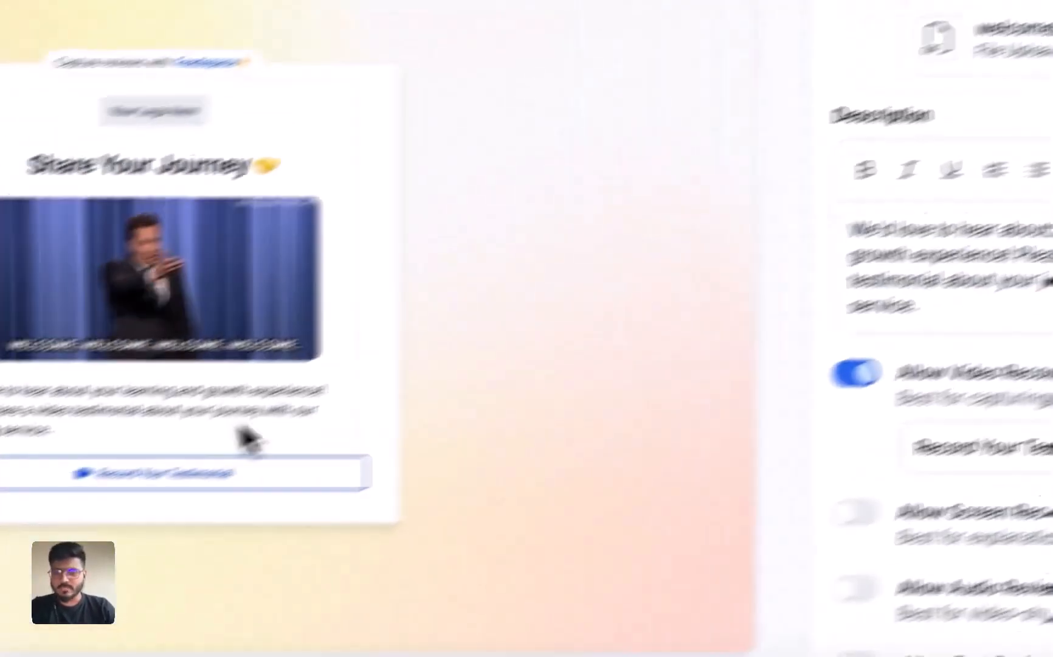
Step: Allow text reviews and user file uploads on the Welcome page, leave screen recording off and disallow audio files
scroll(704, 417, "down", 3)
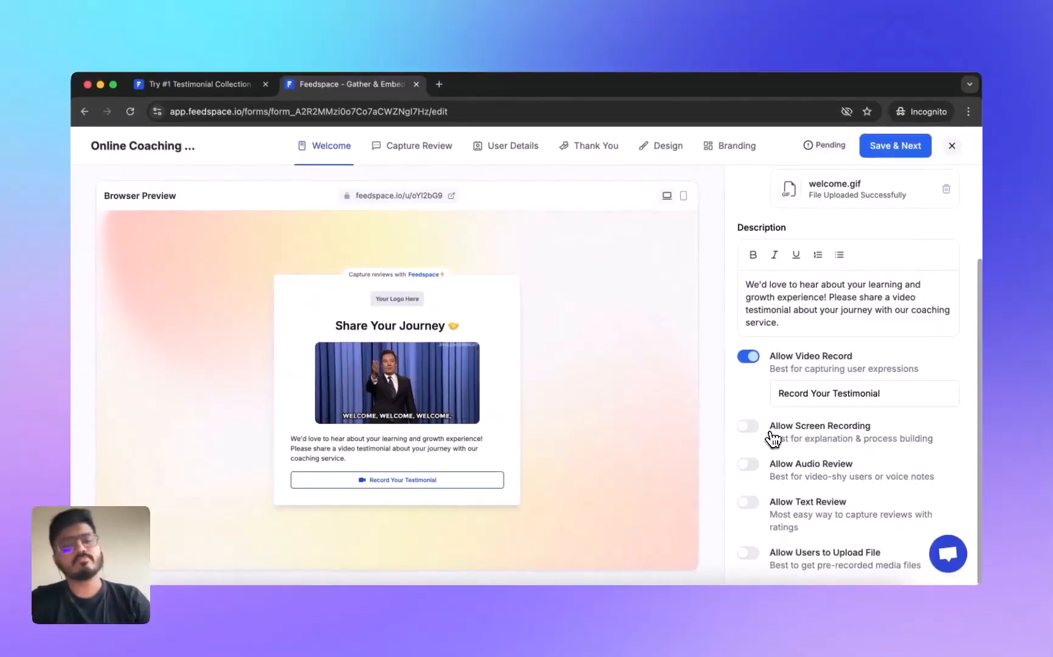
left_click(750, 426)
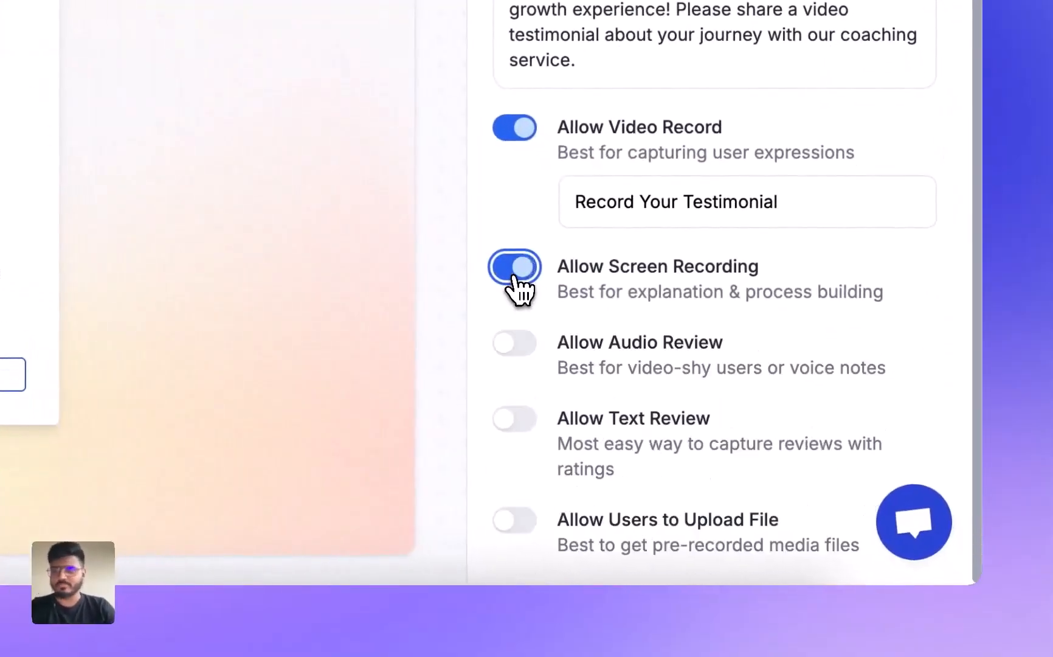
left_click(514, 270)
left_click(514, 418)
scroll(548, 413, "down", 1)
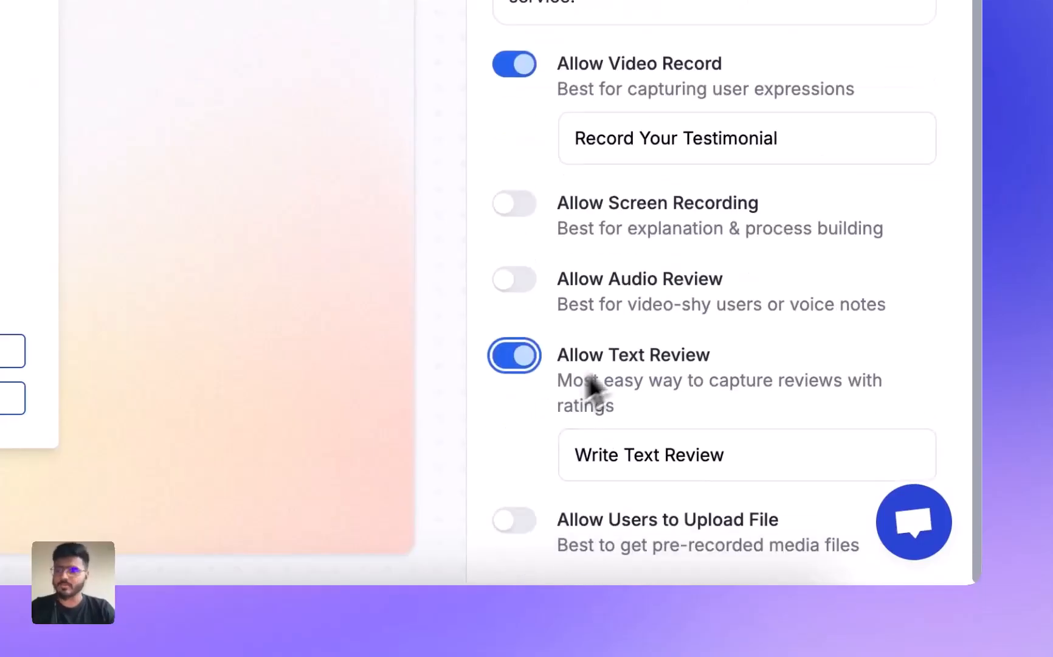
left_click(516, 521)
scroll(690, 394, "down", 3)
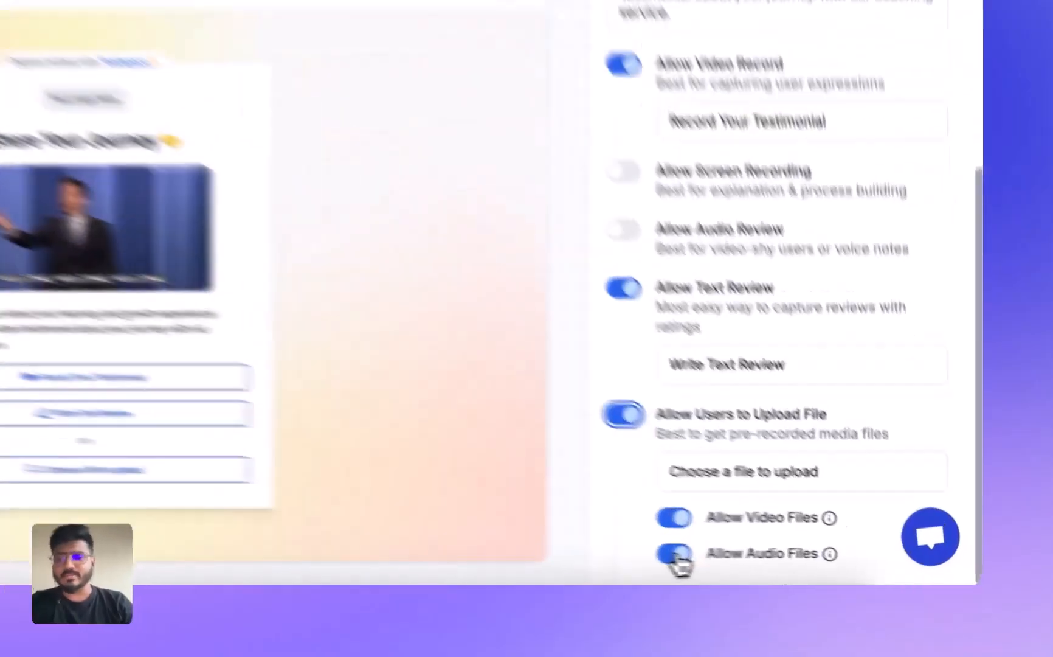
left_click(781, 564)
Step: In the Capture Review page's text review settings, try the Thumbs Up/Down rating type and return it to Star Rating
scroll(483, 451, "up", 10)
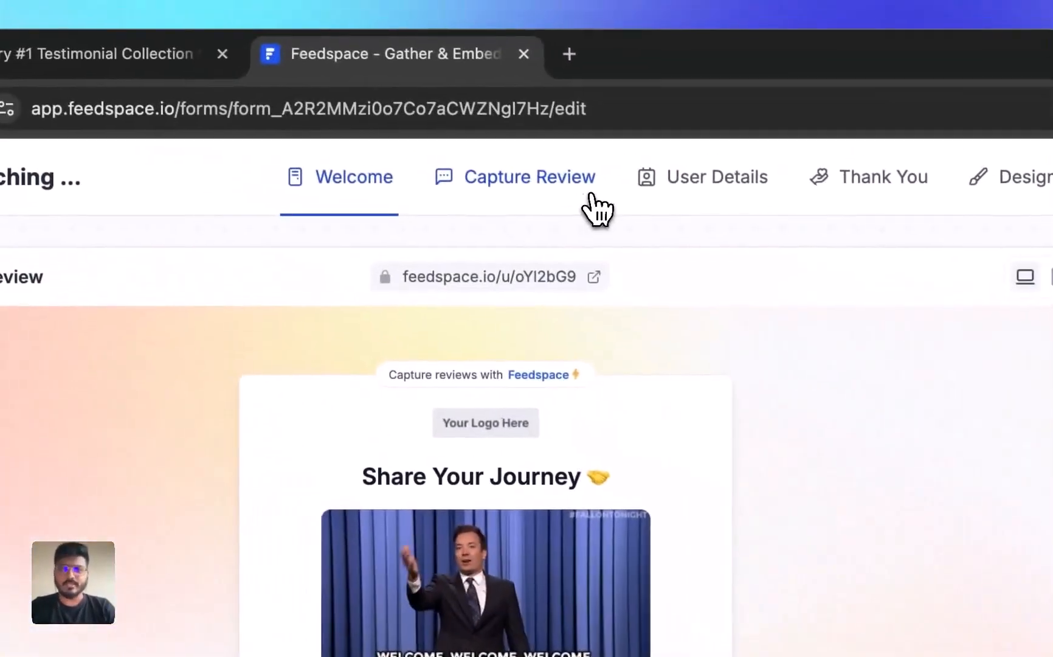
left_click(496, 163)
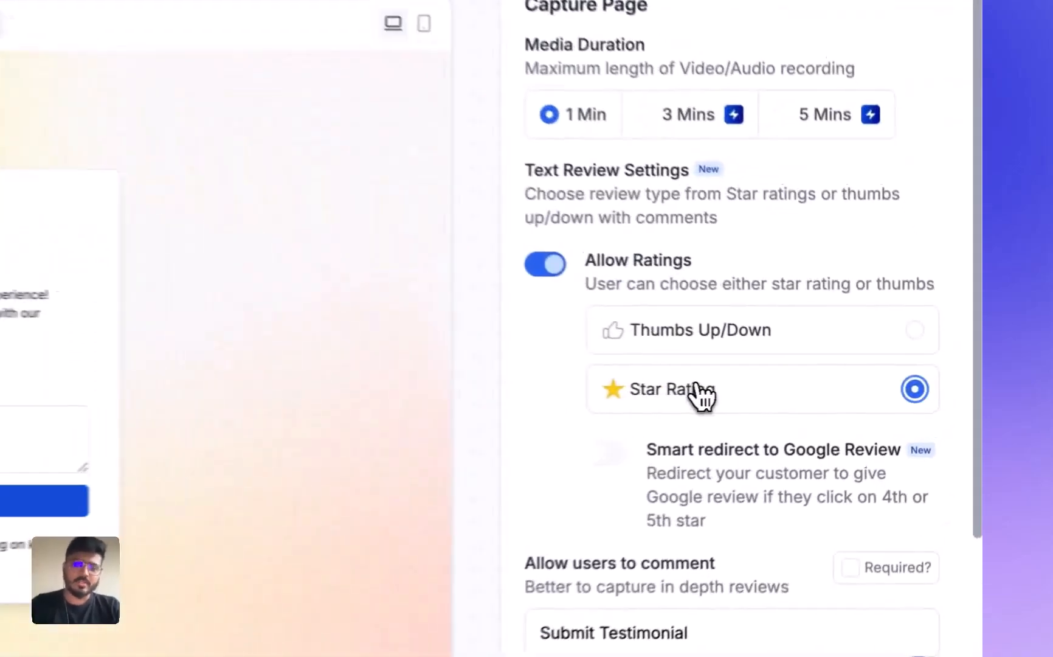
left_click(718, 357)
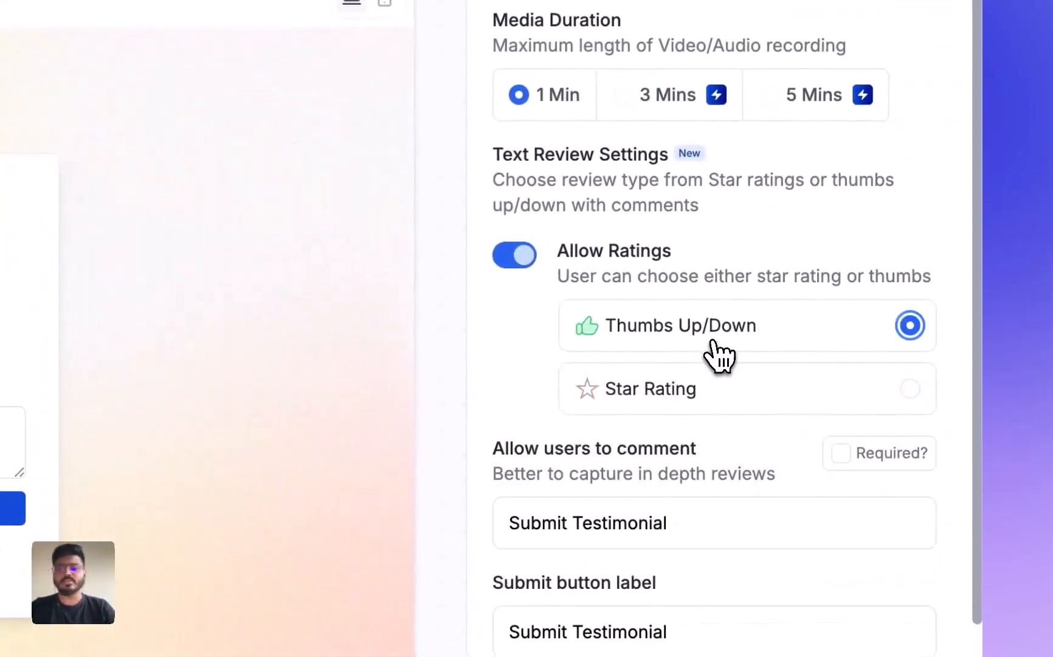
left_click(693, 396)
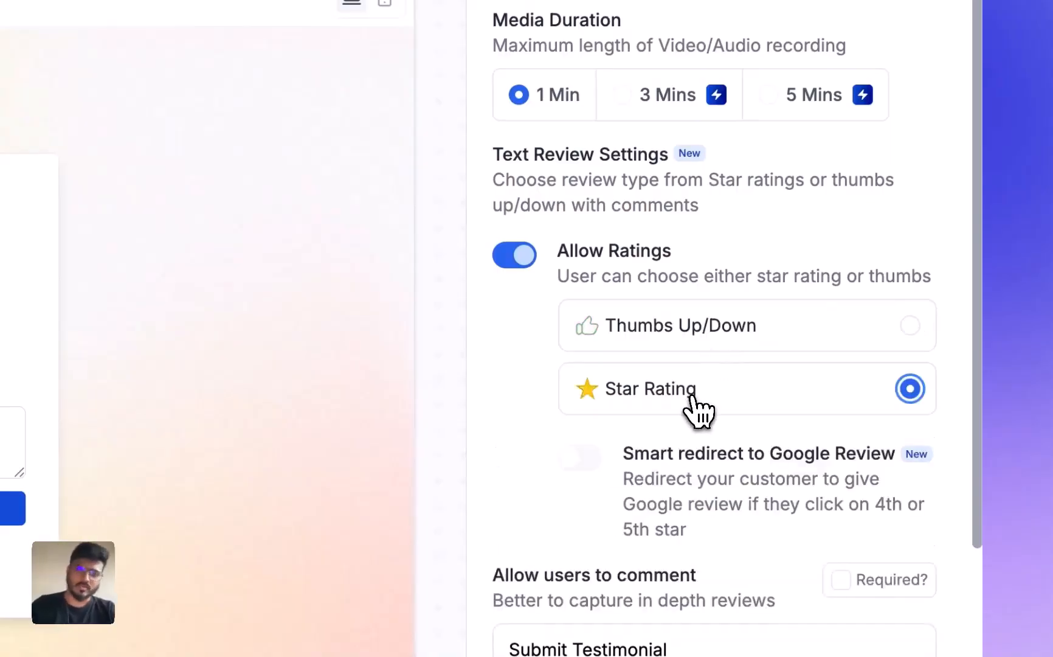
Step: Check the comment, submit button label and user instruction texts, and save the Capture Review page
scroll(694, 398, "down", 4)
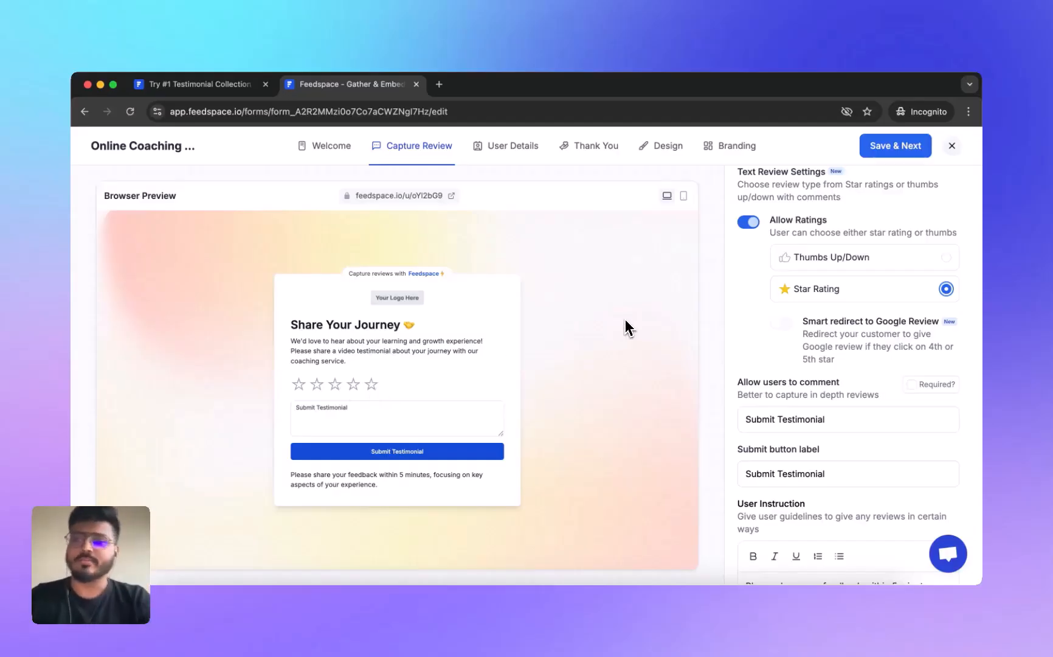
scroll(791, 389, "down", 2)
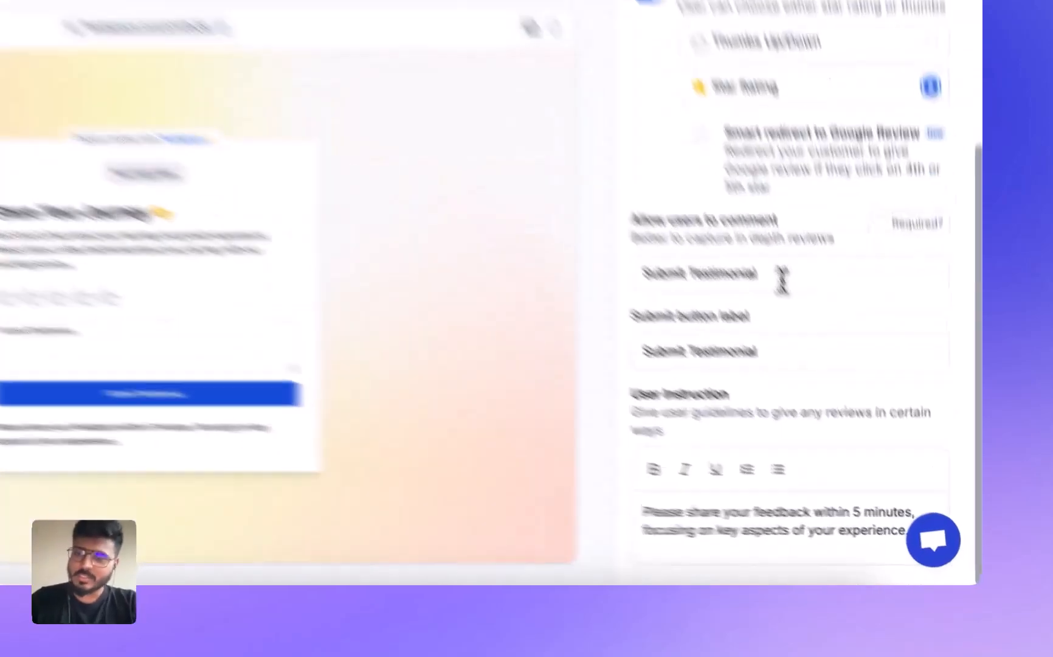
left_click(842, 372)
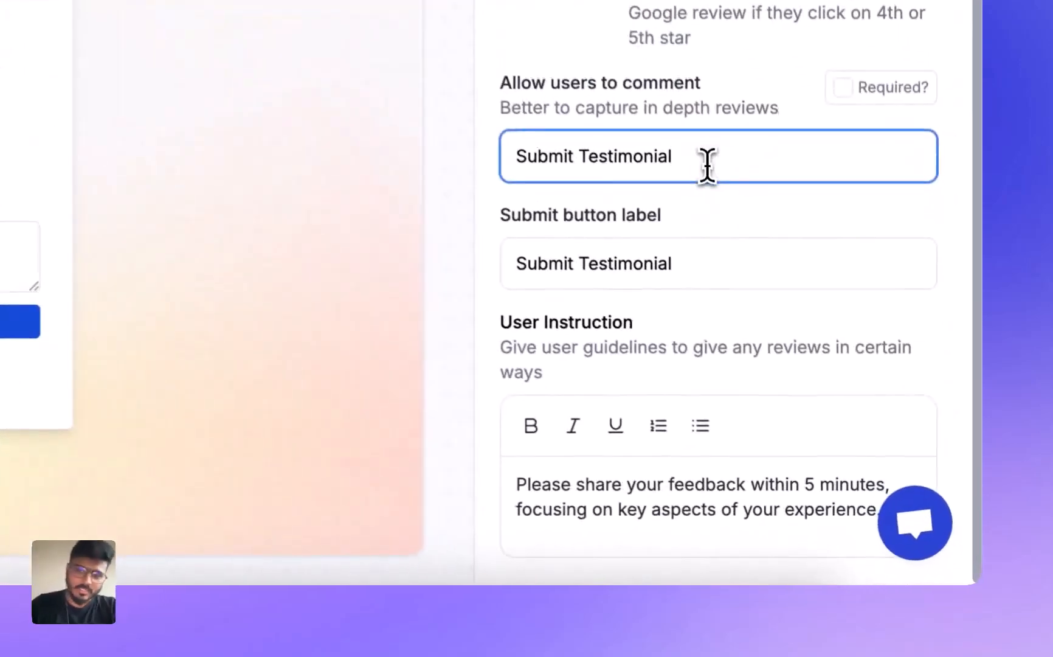
left_click(689, 270)
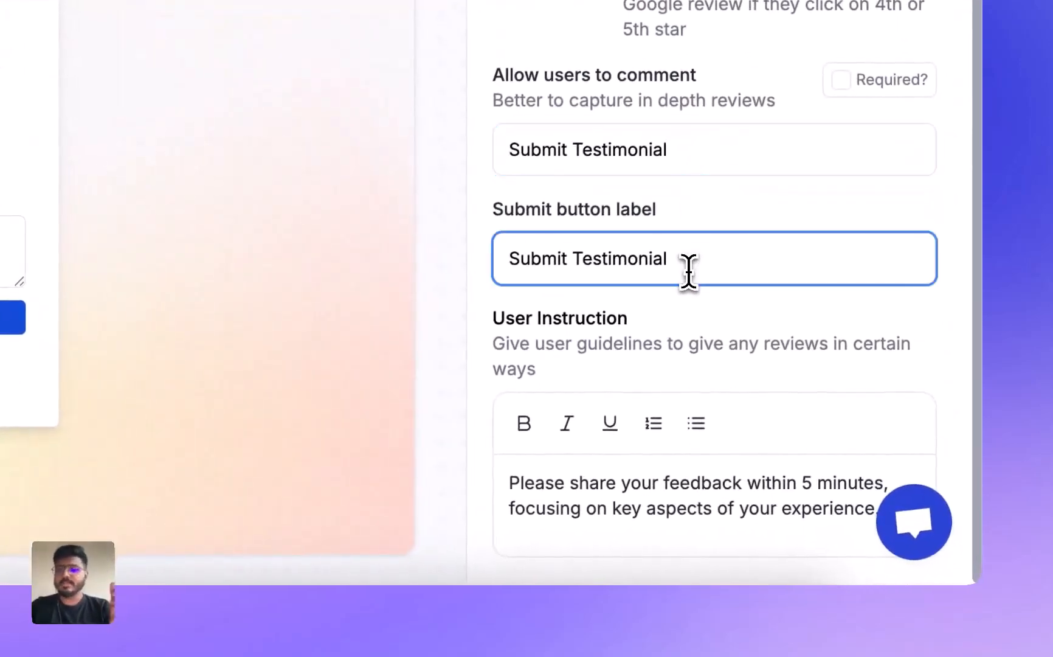
left_click(699, 518)
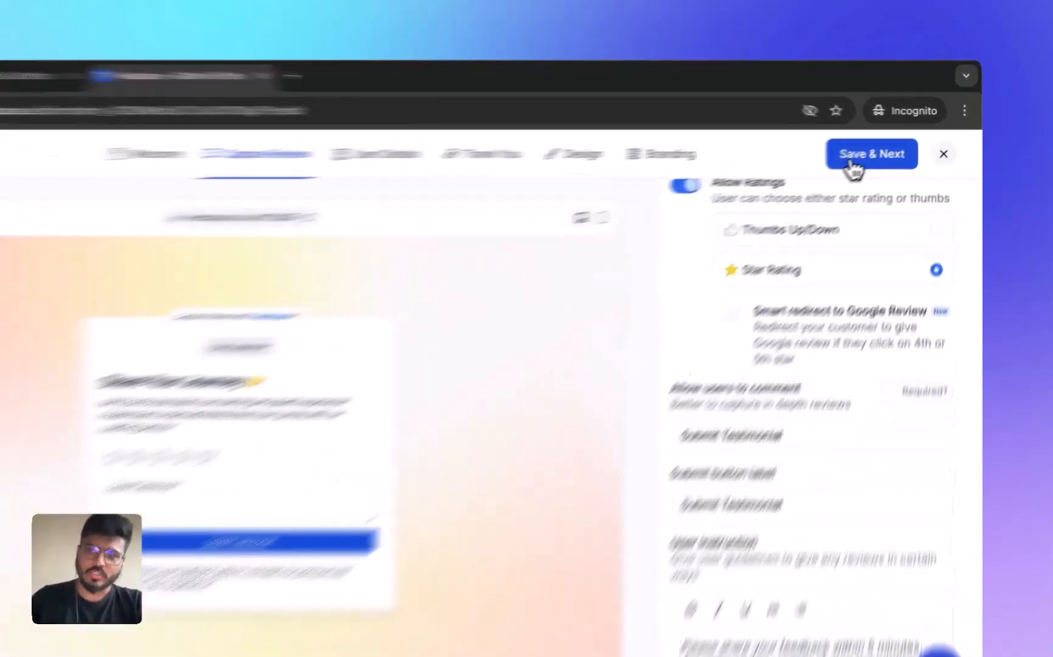
left_click(882, 149)
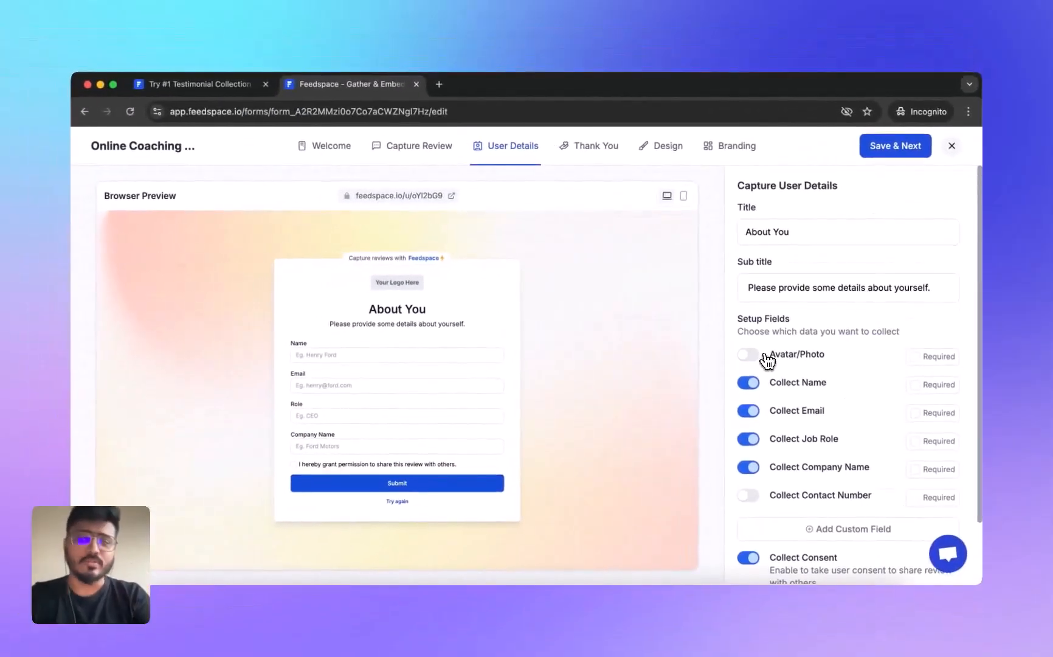
Step: Enable an optional Avatar/Photo field and make the name required on the User Details page, and save it
left_click(749, 355)
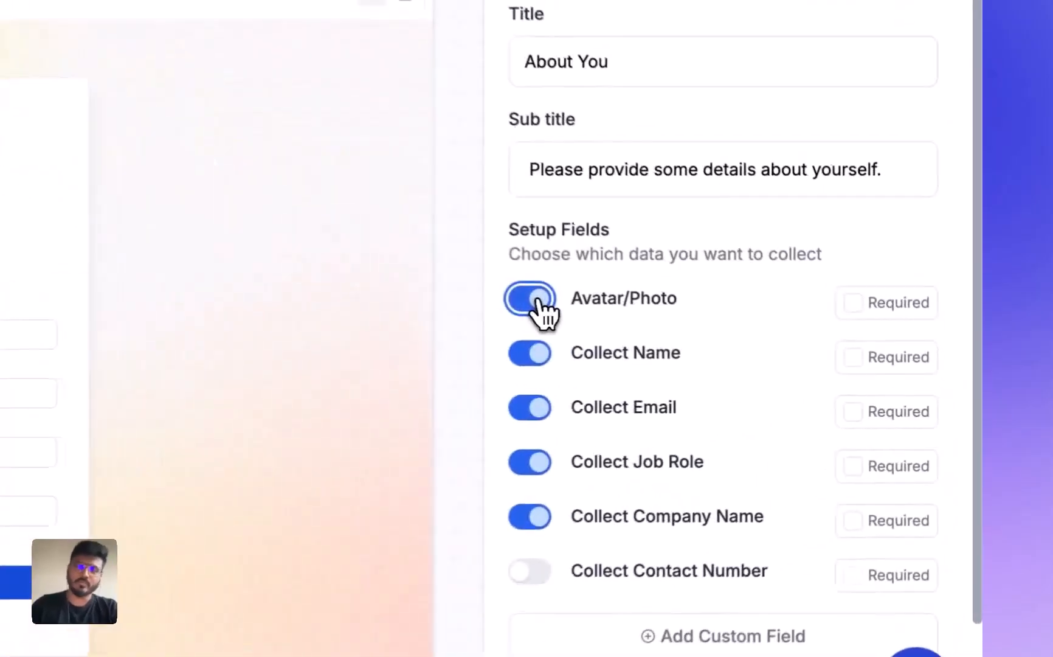
left_click(892, 300)
left_click(891, 299)
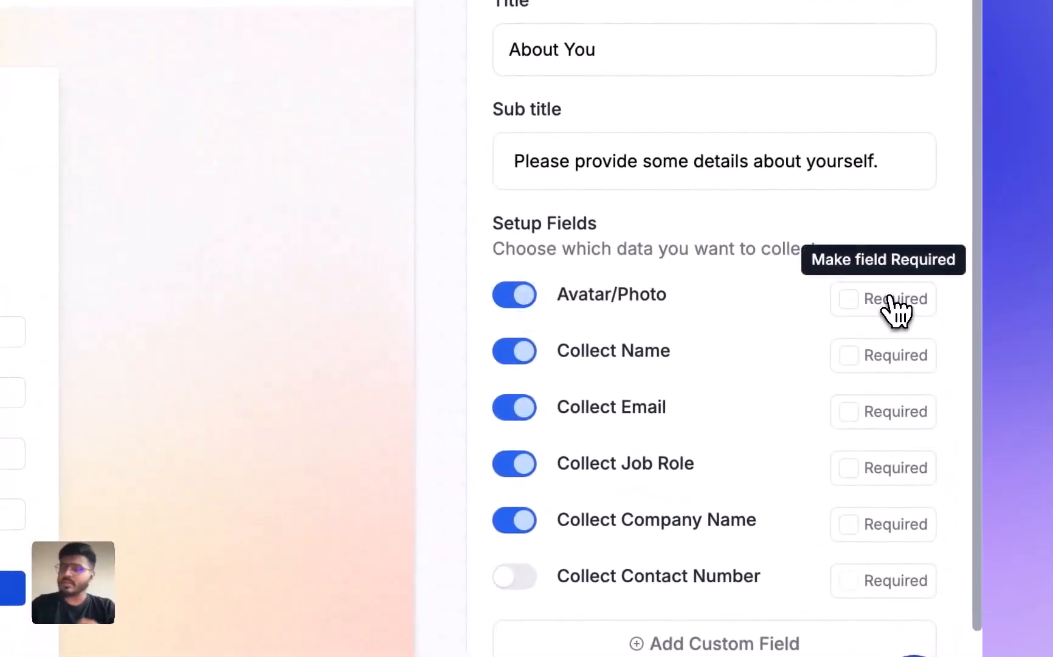
left_click(901, 374)
scroll(778, 389, "down", 3)
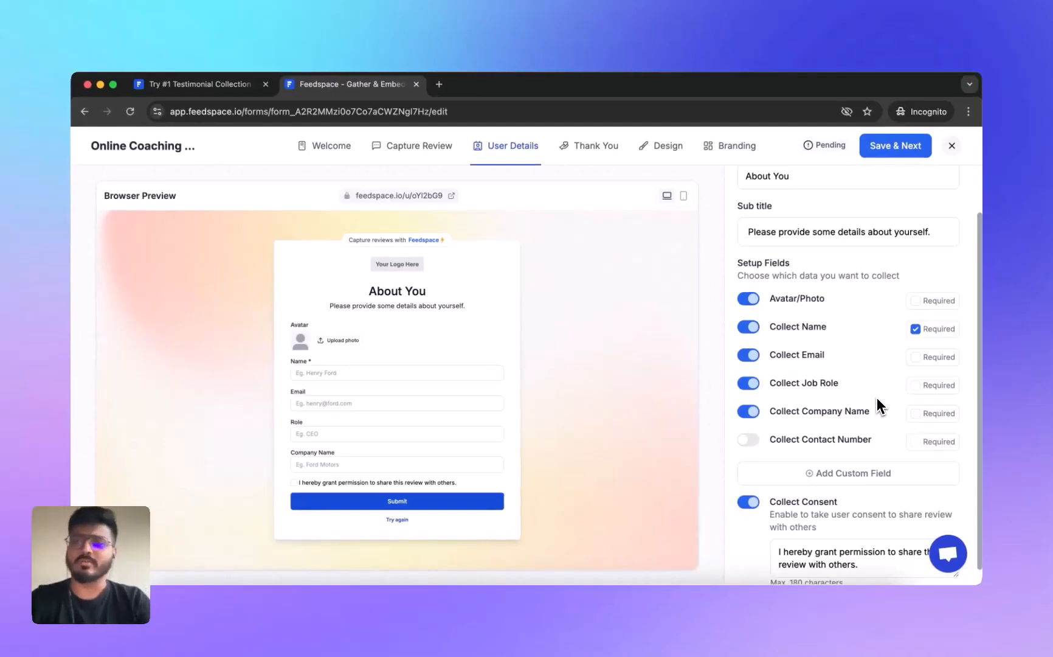
scroll(880, 407, "down", 1)
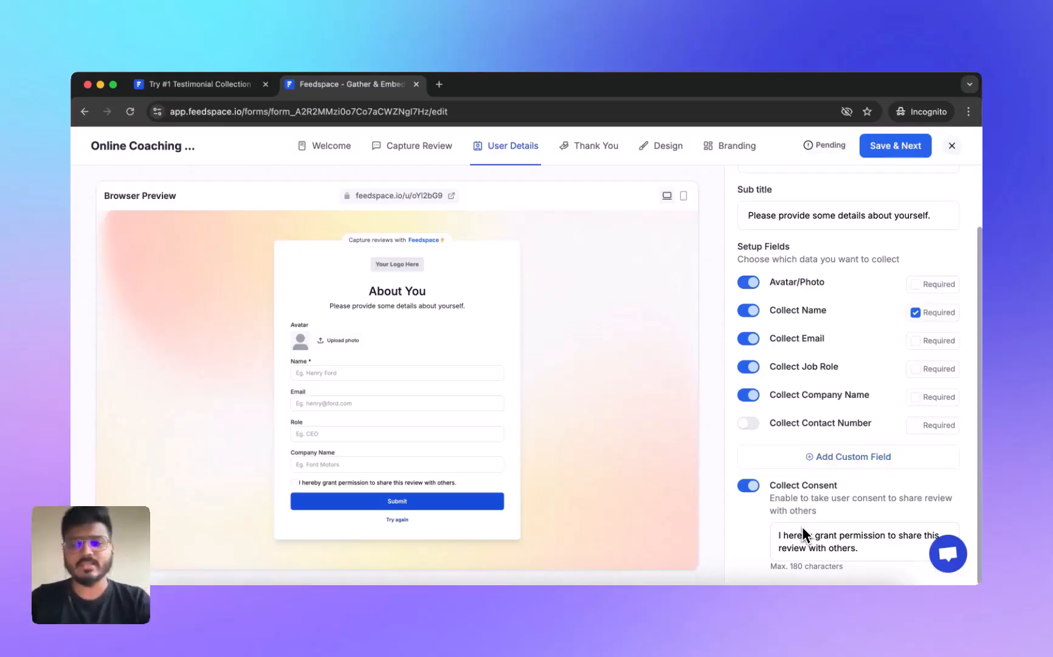
left_click(904, 148)
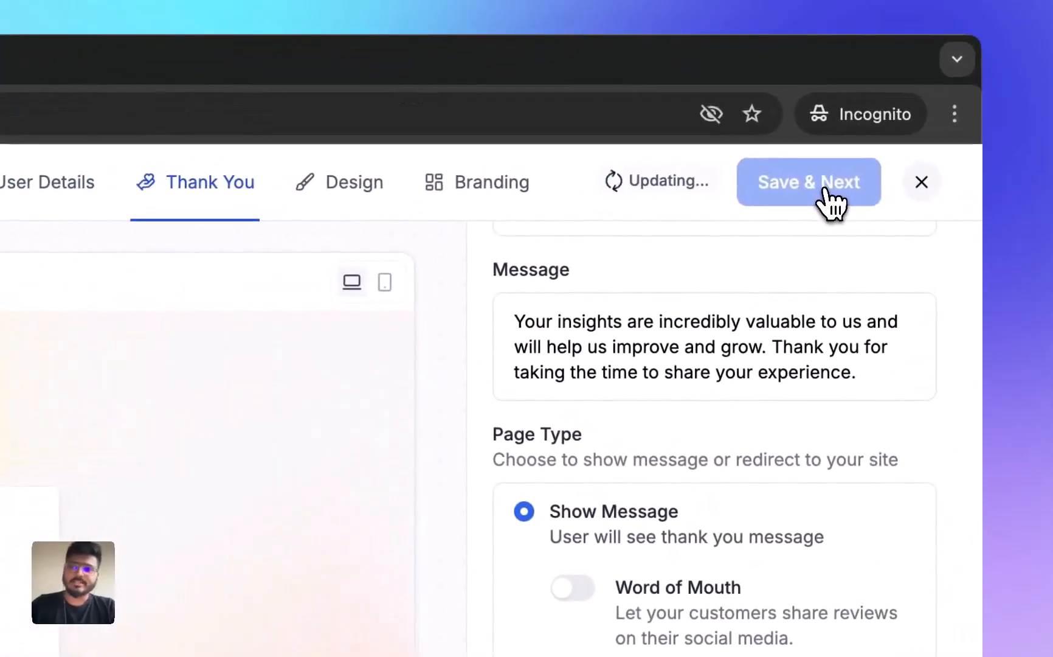
Step: Try the Redirect Page type for the Thank You page and switch it back to Show Message
scroll(806, 456, "up", 2)
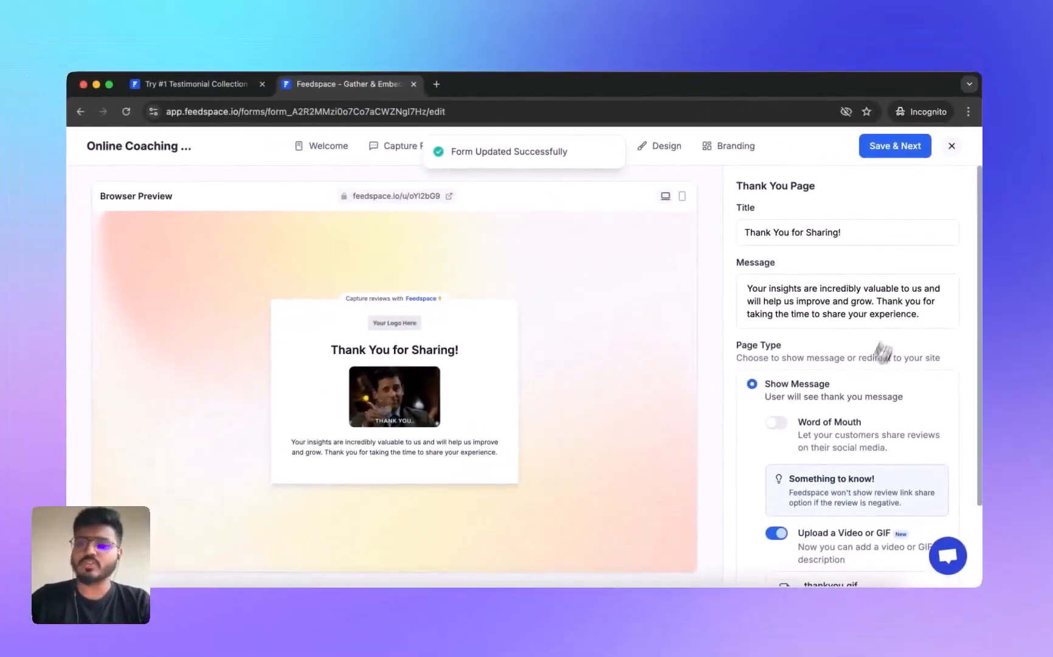
scroll(807, 407, "down", 2)
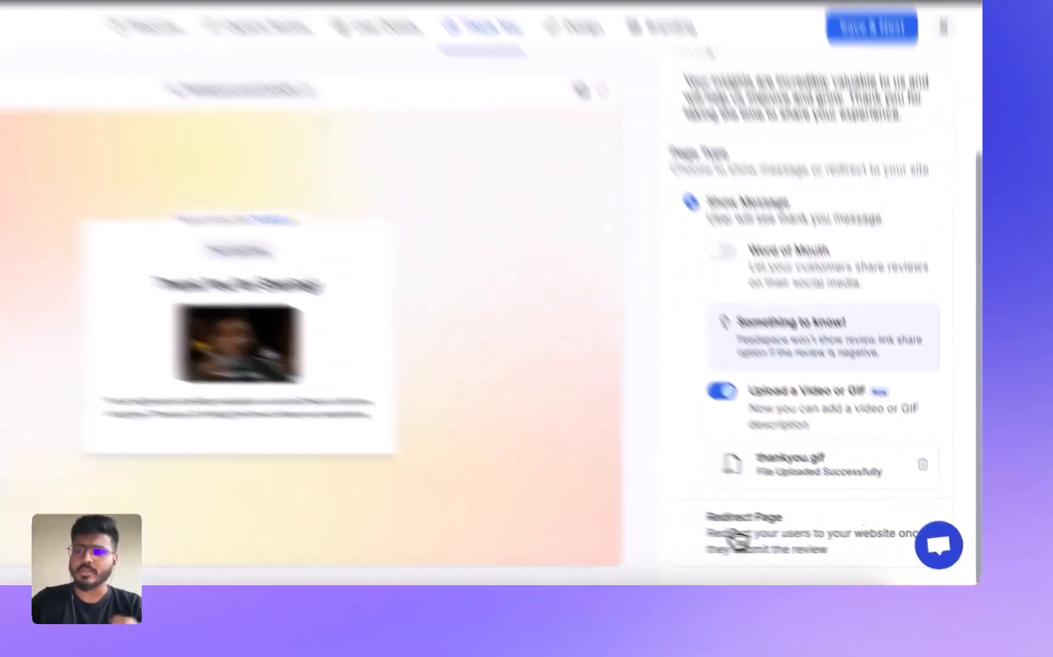
left_click(755, 537)
left_click(624, 210)
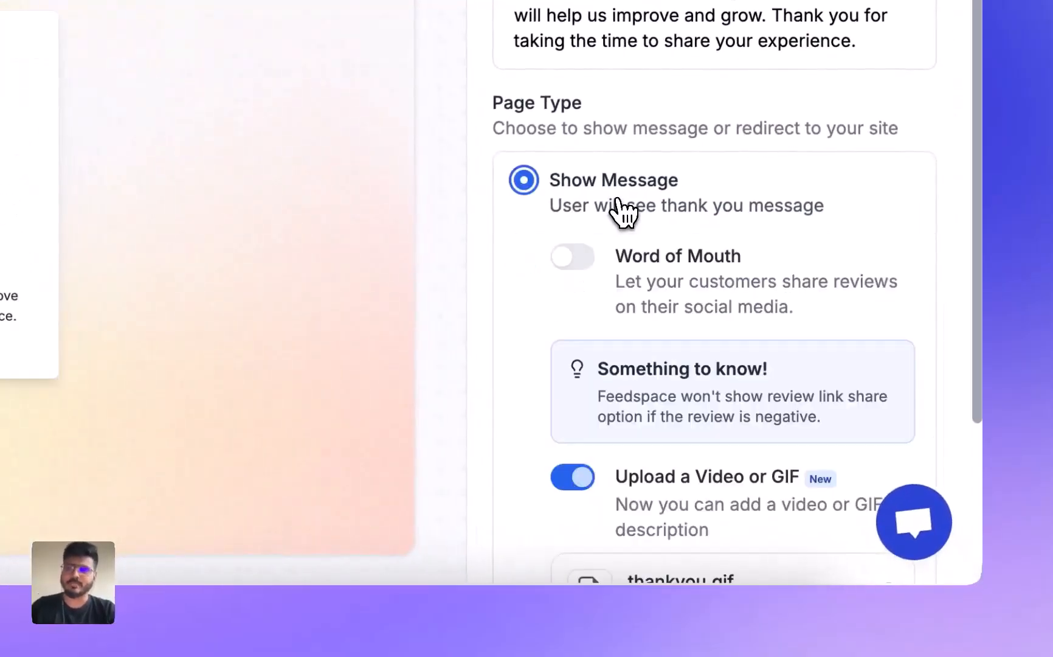
scroll(621, 209, "down", 3)
scroll(608, 243, "up", 4)
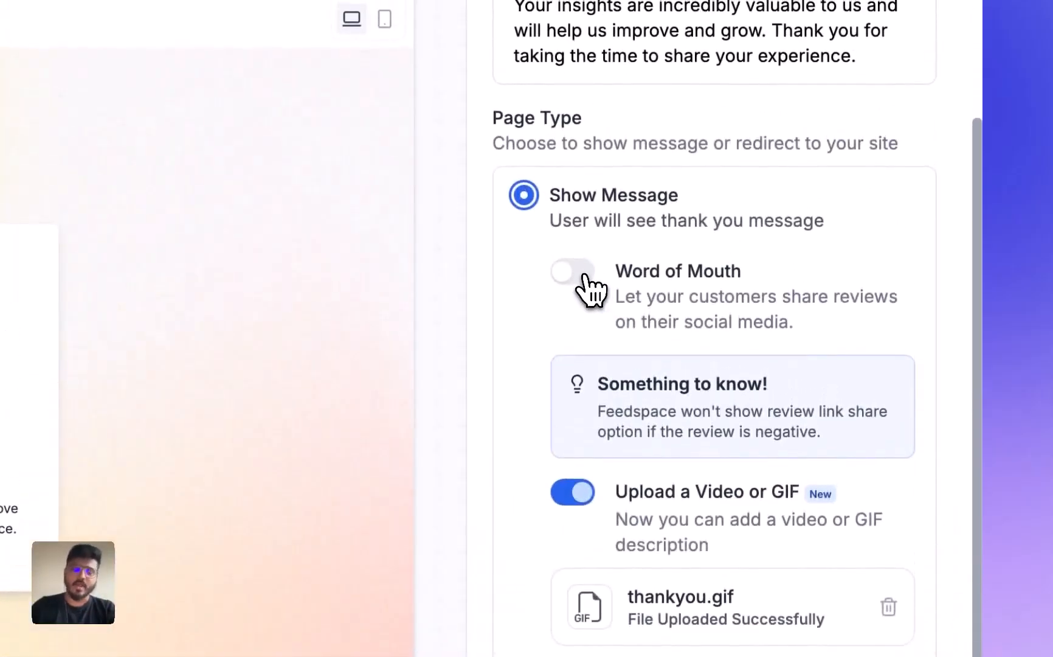
Step: Enable Word of Mouth sharing on the Thank You page and save it
left_click(582, 277)
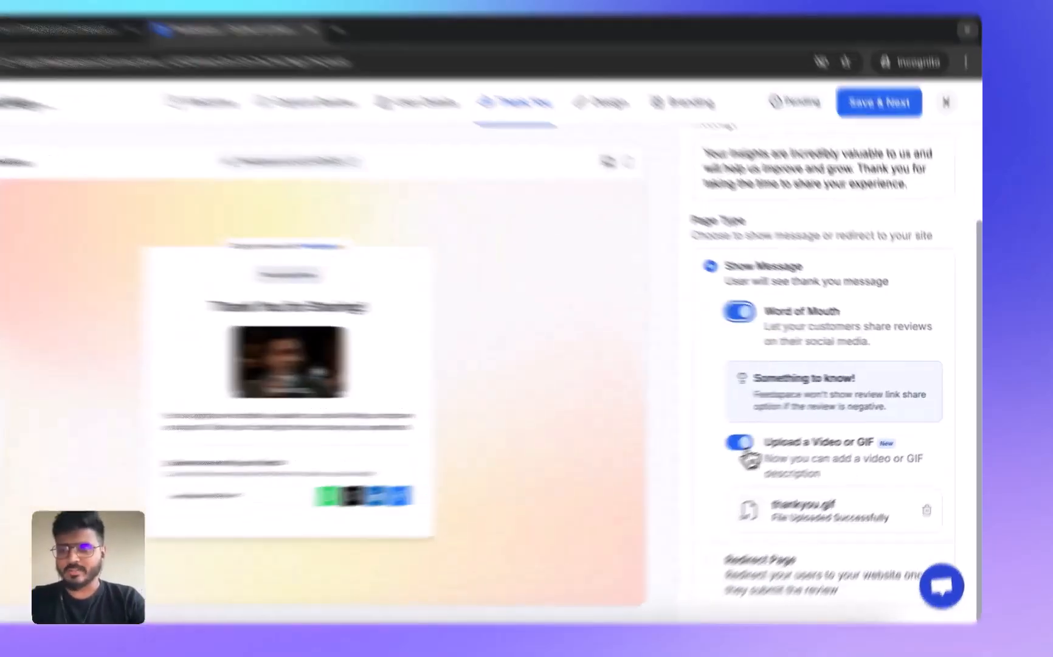
left_click(781, 434)
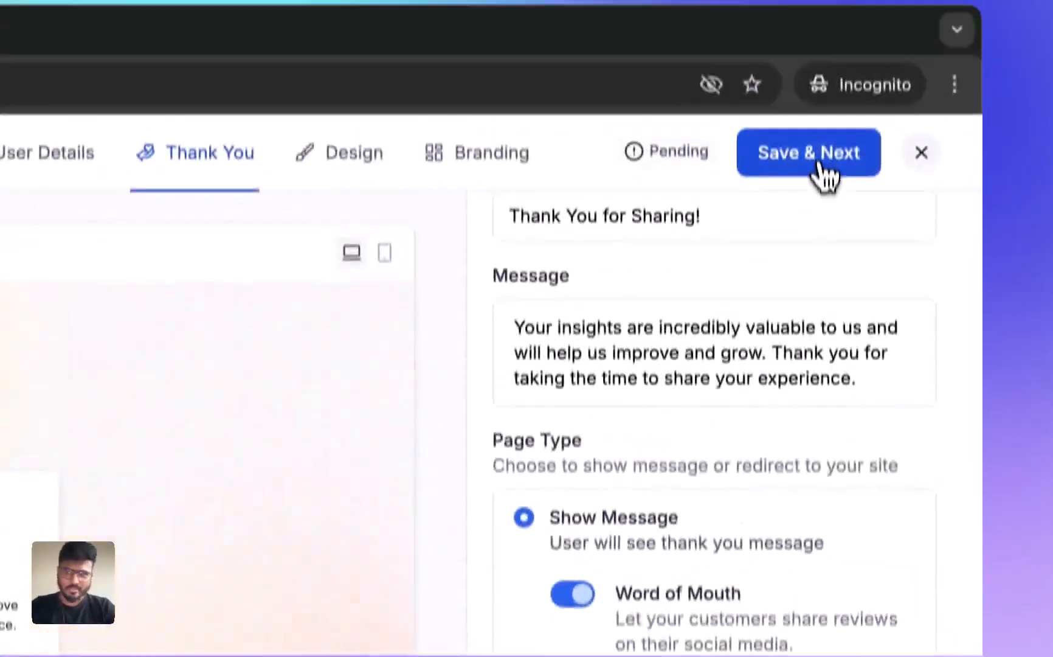
left_click(821, 163)
Step: Apply the purple and orange gradient as the form's custom background
scroll(822, 470, "up", 2)
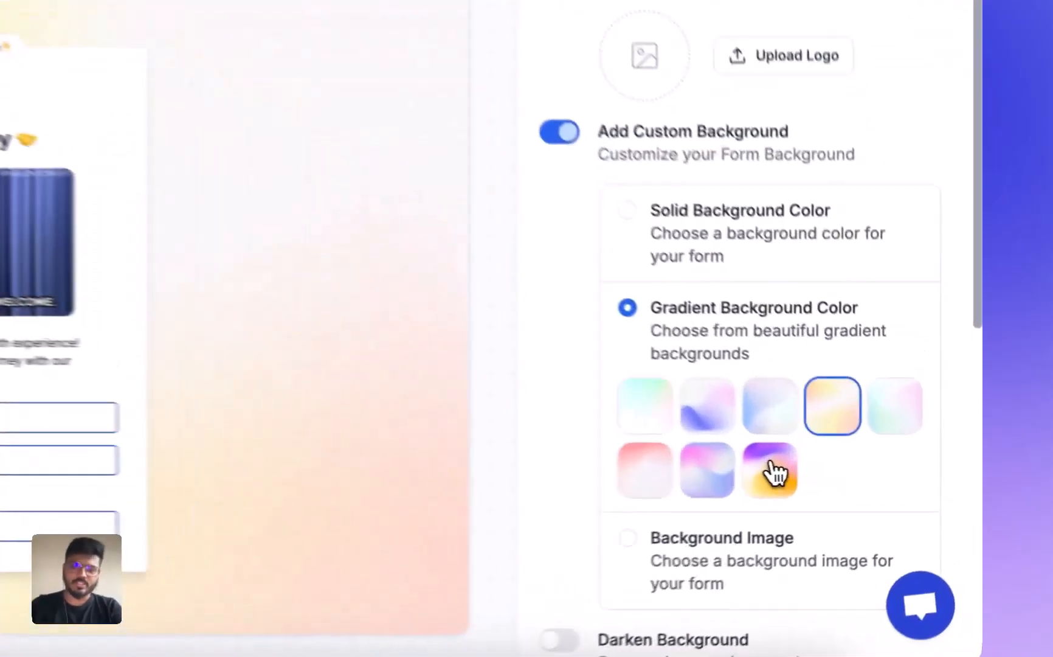
left_click(865, 478)
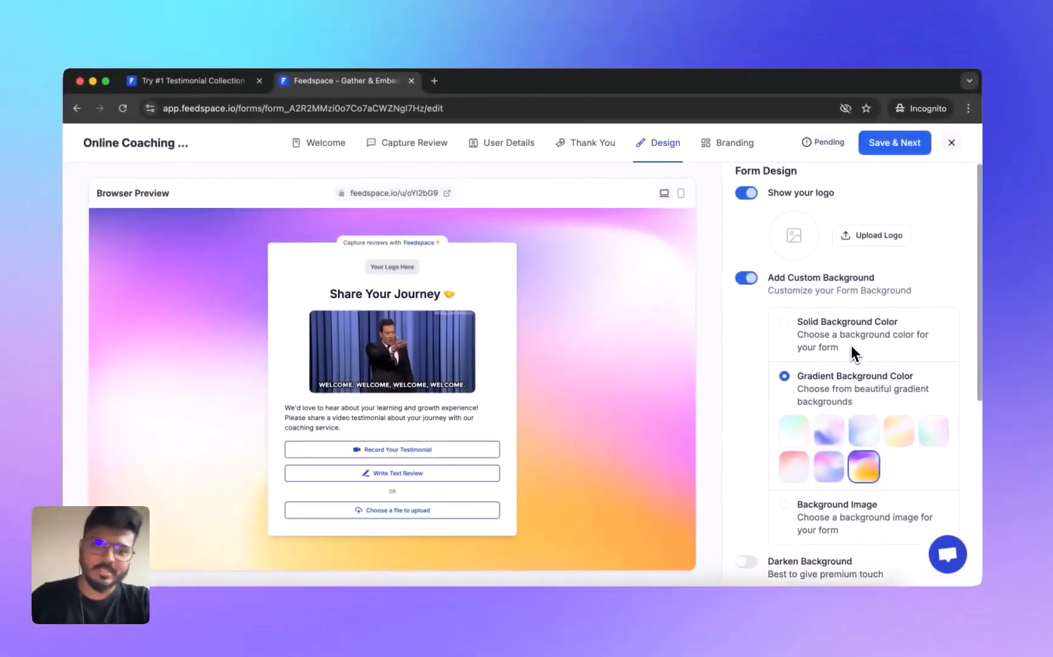
Step: Try the Darken Background option on the form design and turn it off again
scroll(851, 346, "down", 5)
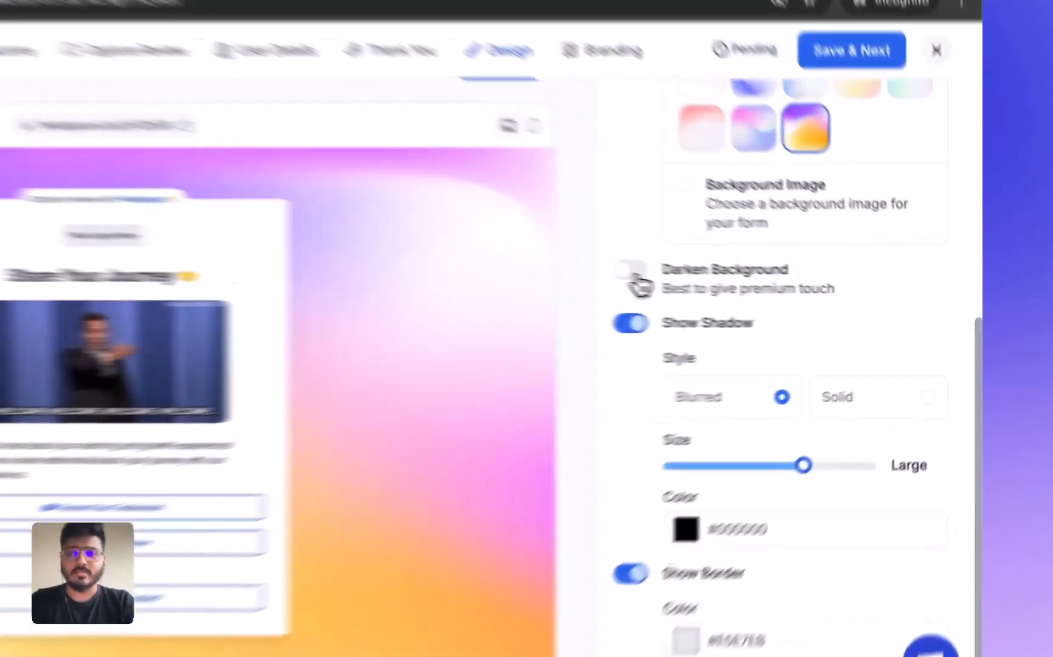
left_click(754, 294)
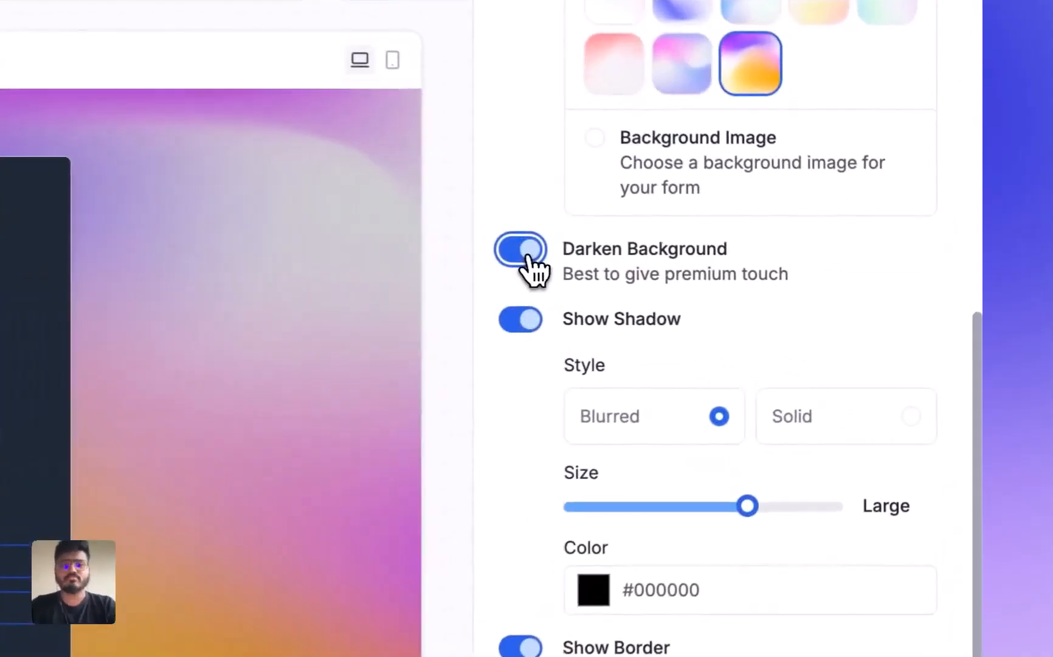
left_click(524, 261)
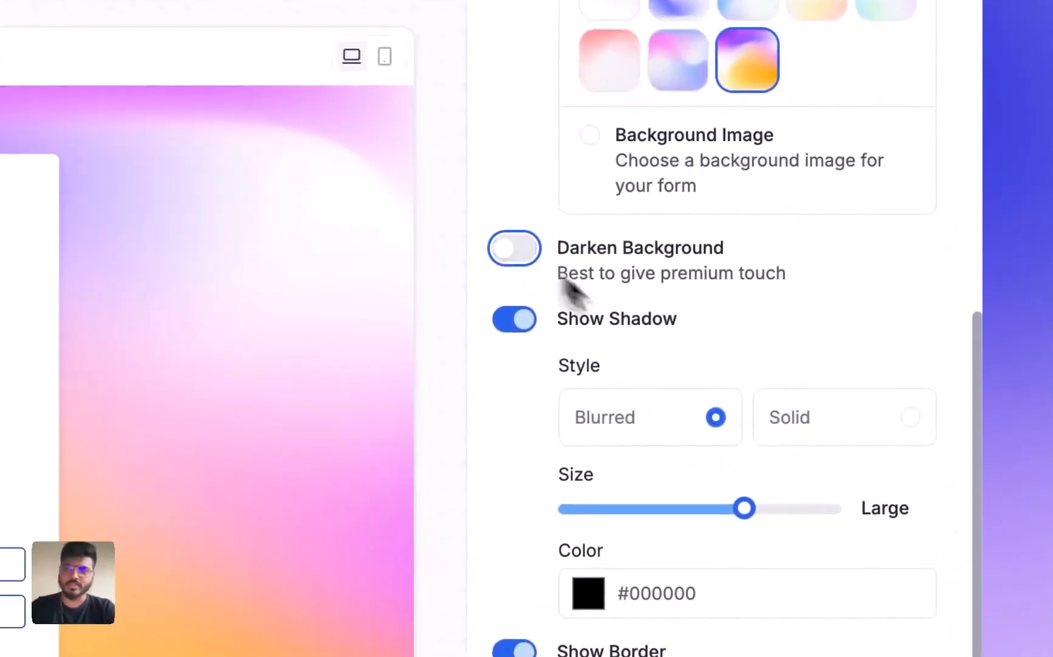
Step: Save the form's Design and Branding pages, and open the live form from its share link
scroll(767, 411, "down", 2)
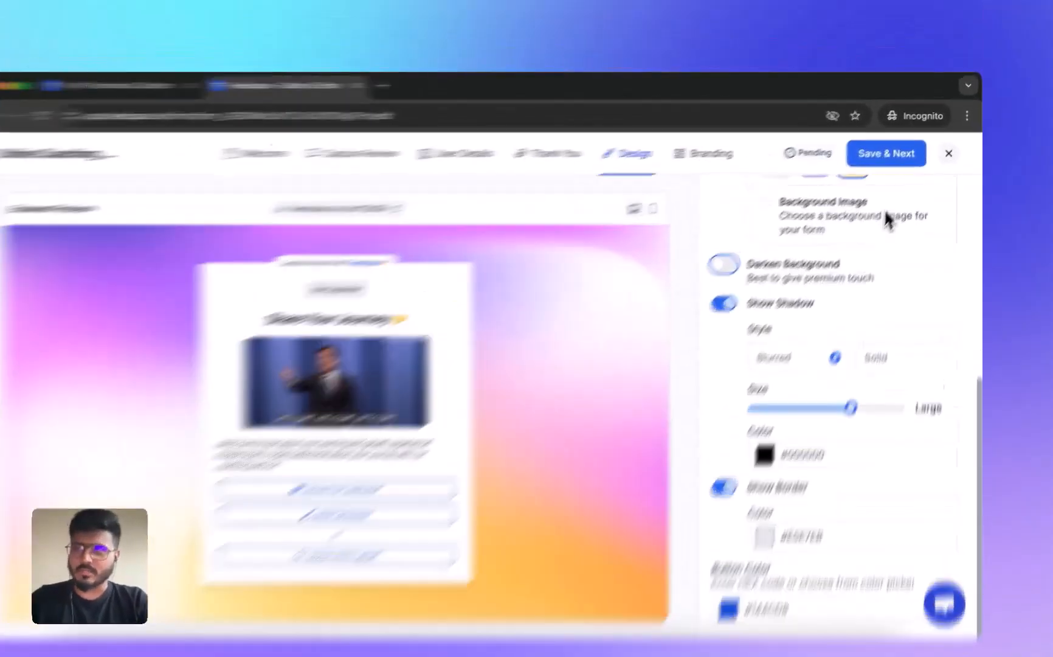
left_click(911, 149)
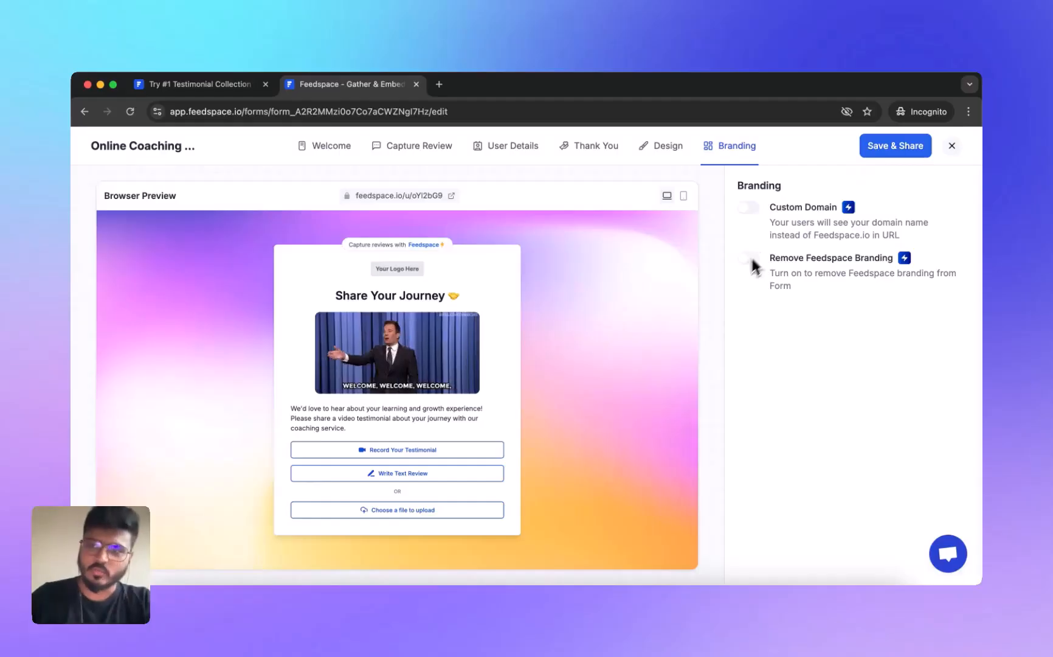
left_click(888, 149)
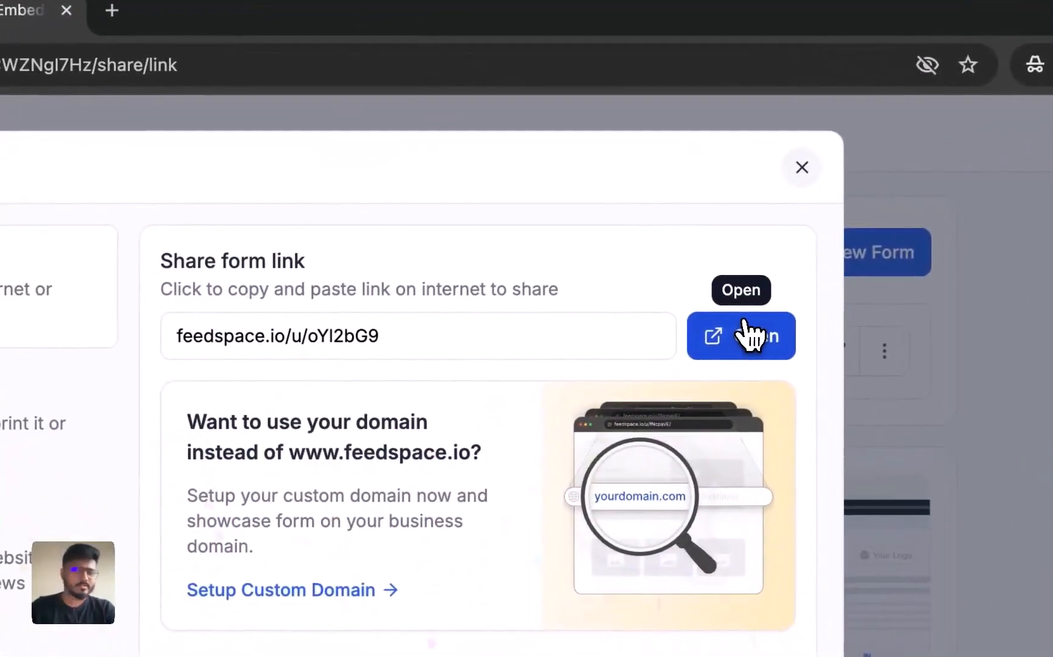
left_click(525, 422)
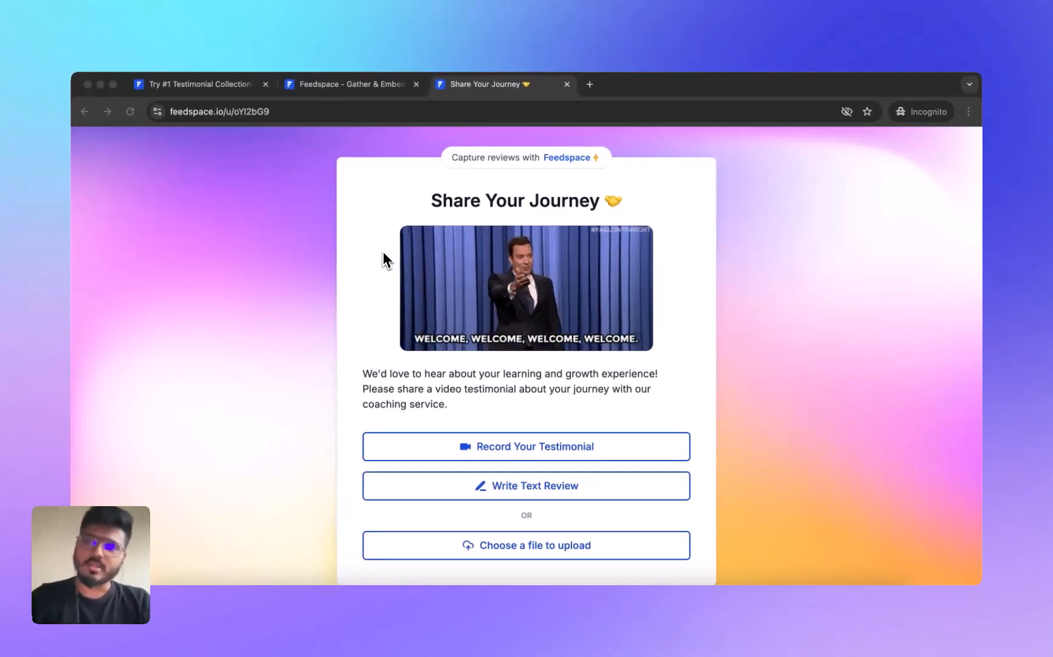
scroll(383, 251, "down", 1)
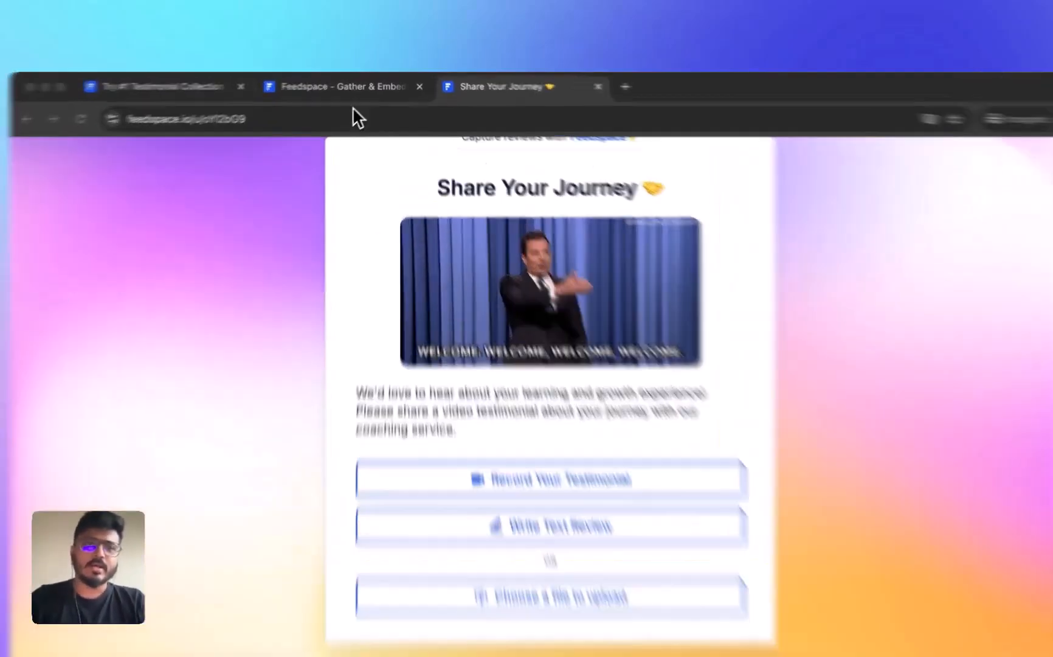
Step: Back in the form's sharing options, view the QR code and the Inline Embed code for adding the form to a website
left_click(343, 84)
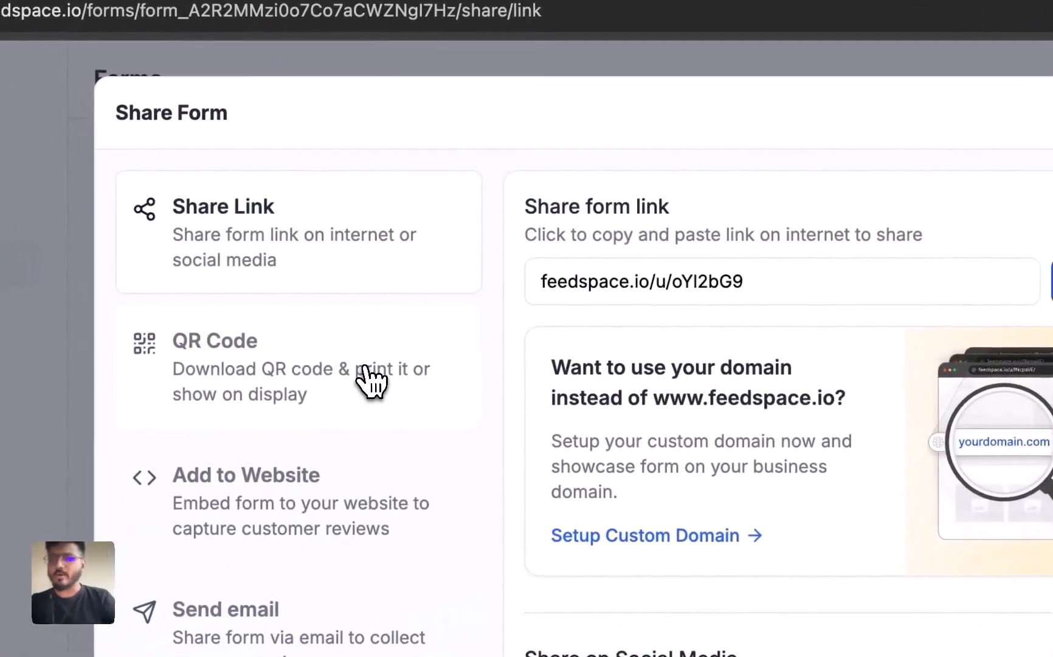
left_click(371, 382)
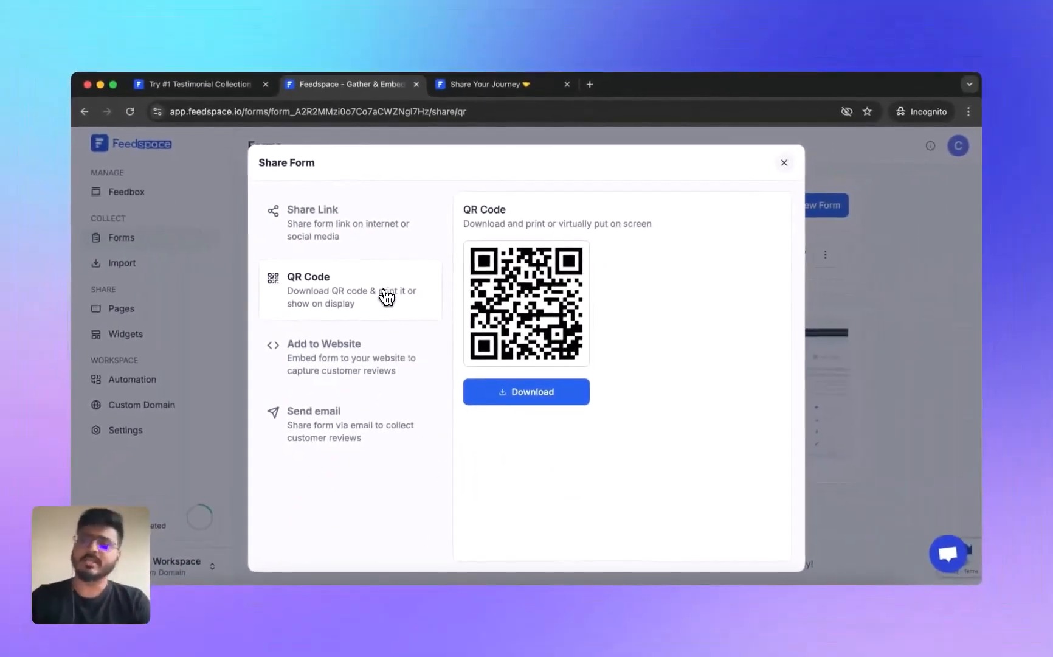
left_click(403, 366)
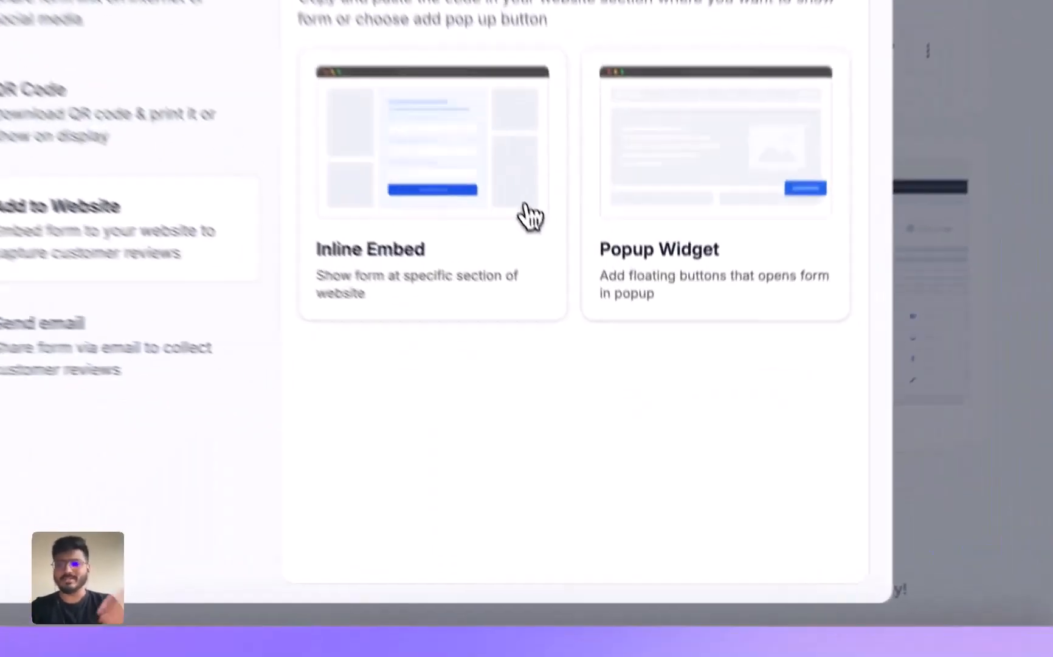
left_click(593, 352)
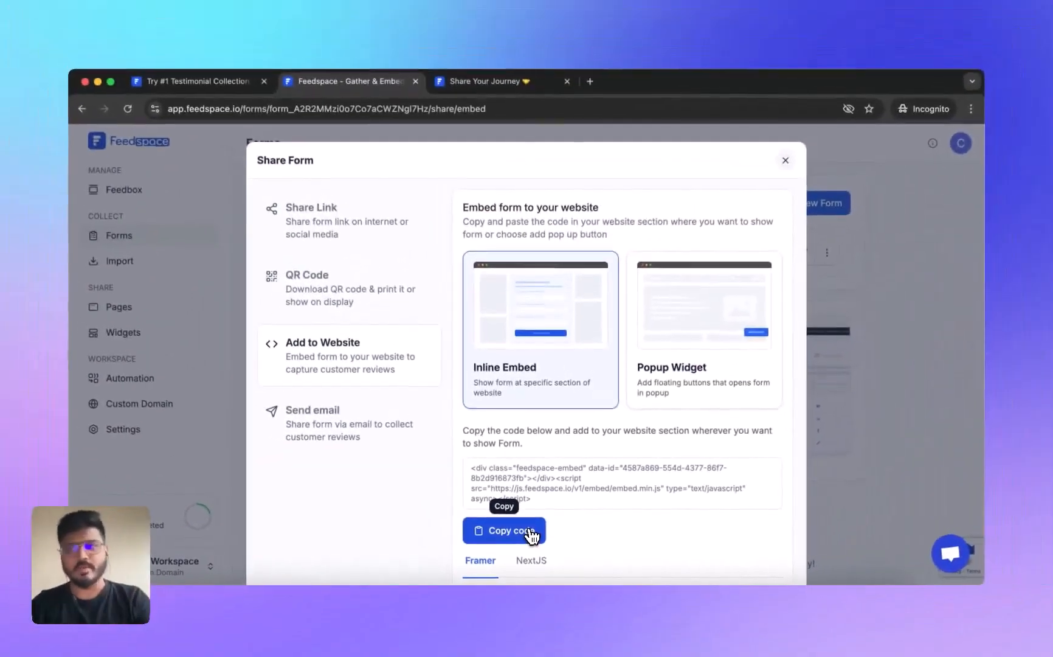
Step: View the Send email template for sharing the form, and close the form's sharing options
left_click(361, 433)
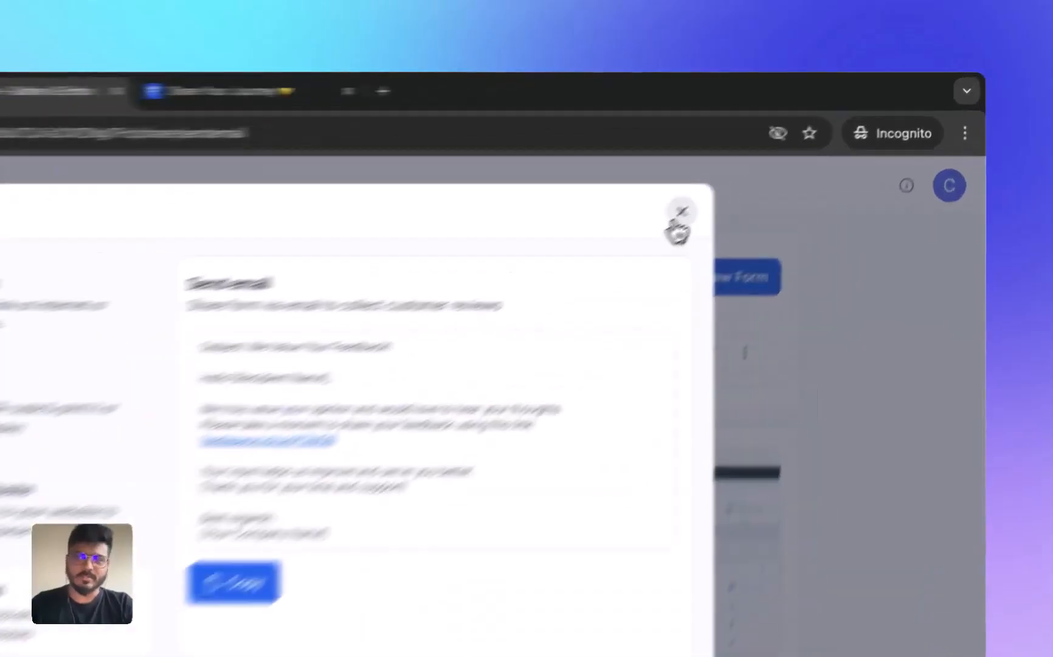
left_click(784, 163)
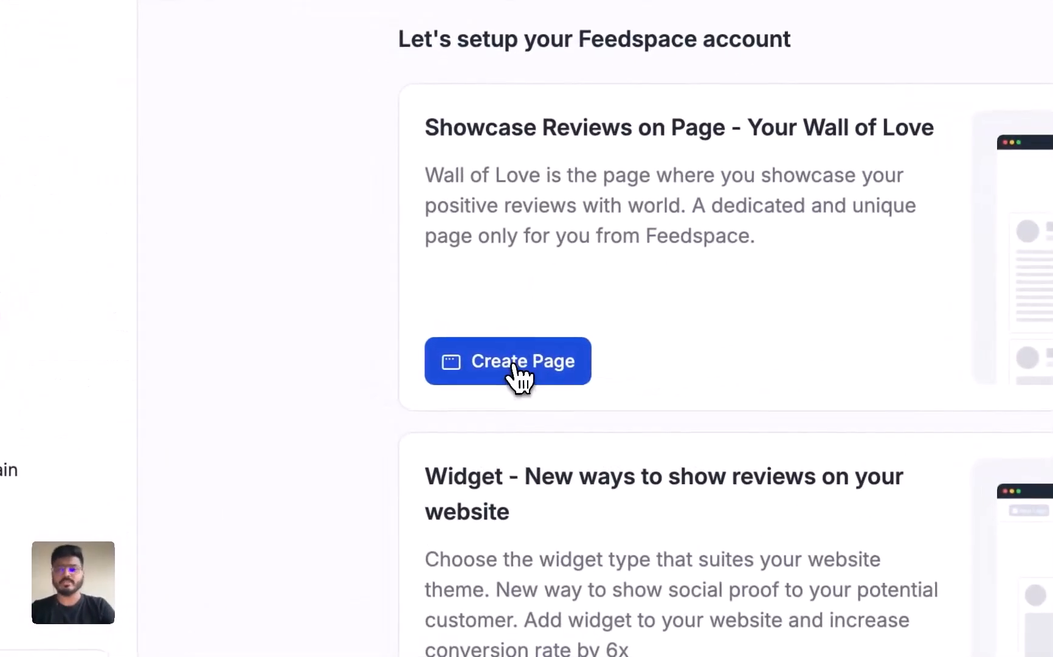
Step: Create a Wall of Love page showing only the five-star and four-star reviews, leaving out the three-star one, and save the selection
left_click(514, 365)
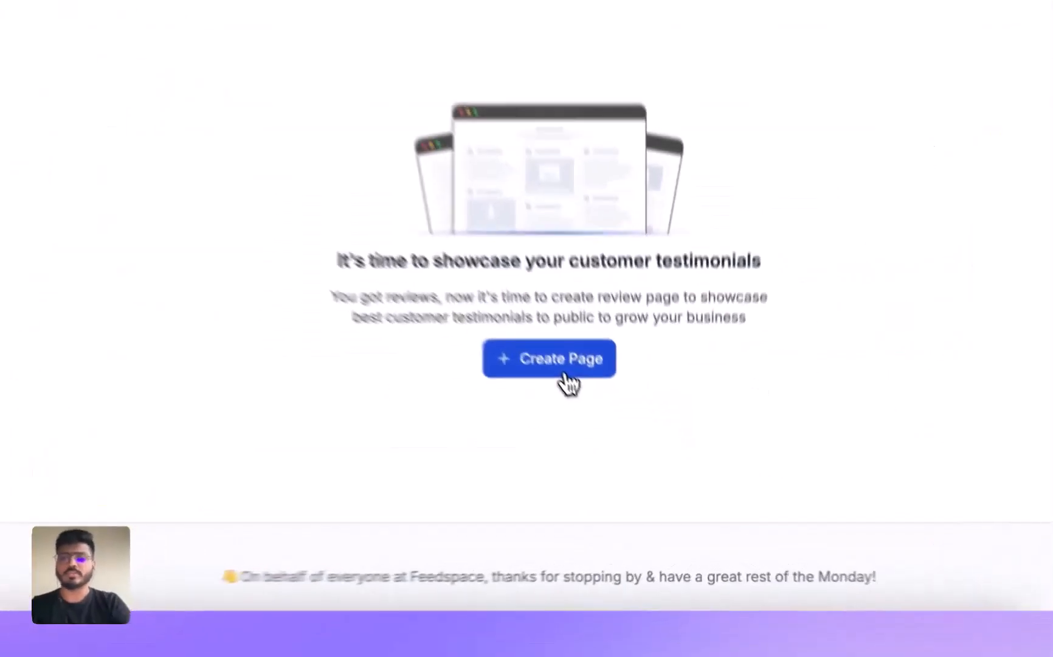
left_click(619, 439)
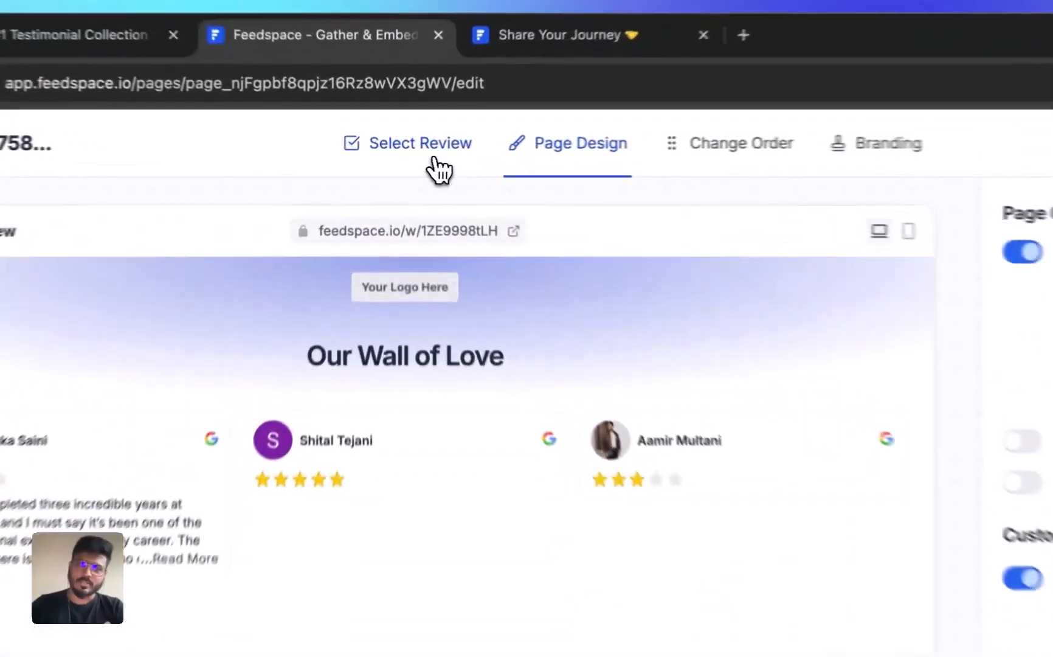
left_click(402, 146)
scroll(488, 320, "down", 5)
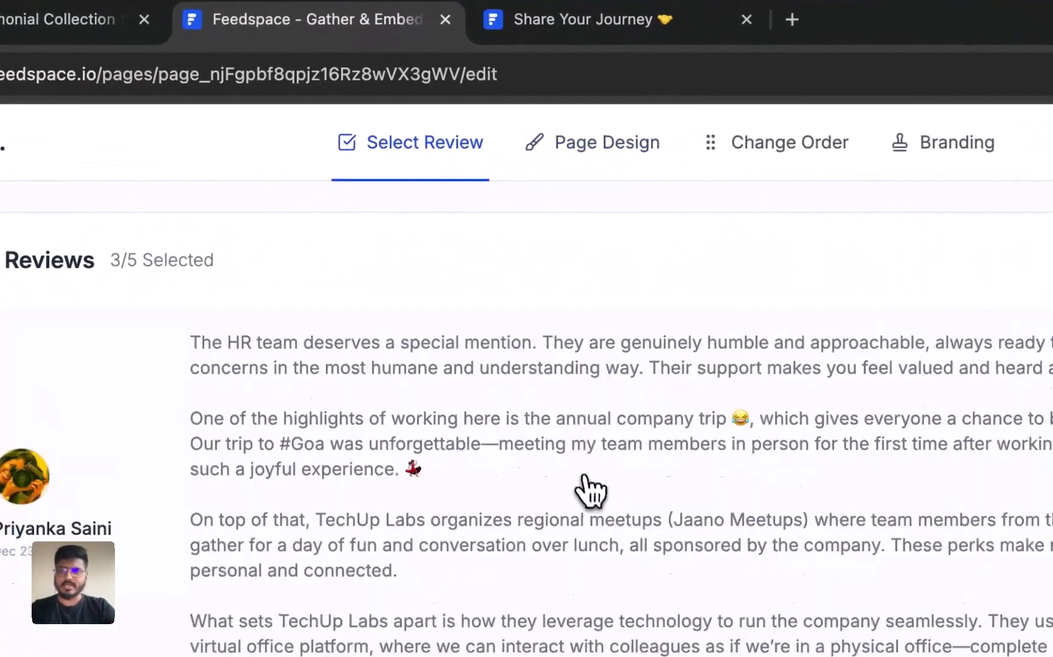
scroll(593, 493, "down", 10)
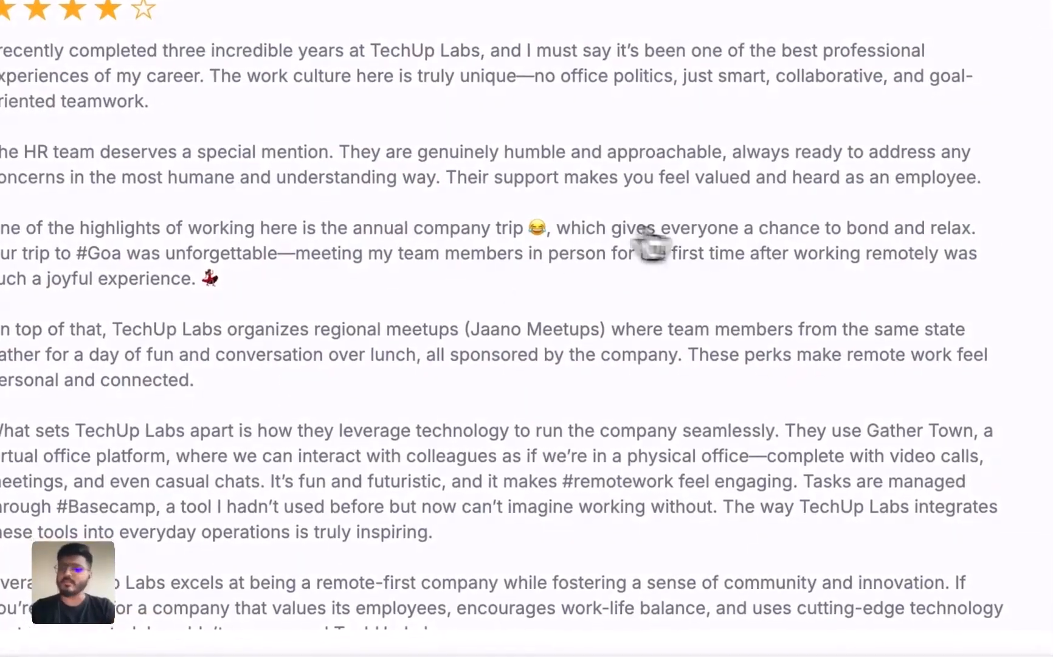
scroll(578, 294, "down", 5)
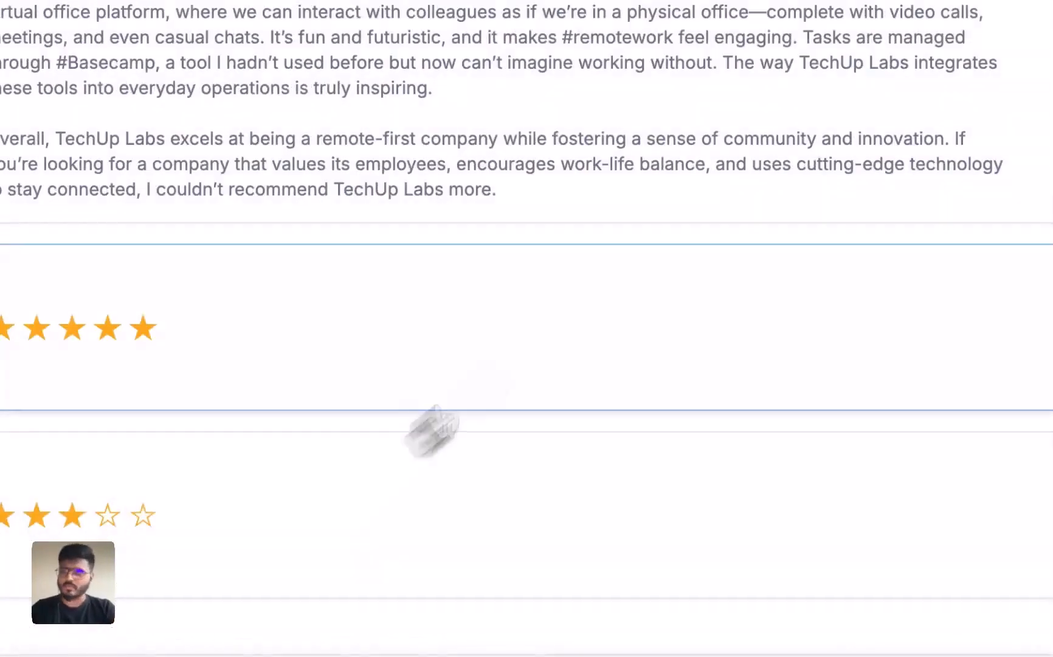
scroll(654, 250, "up", 4)
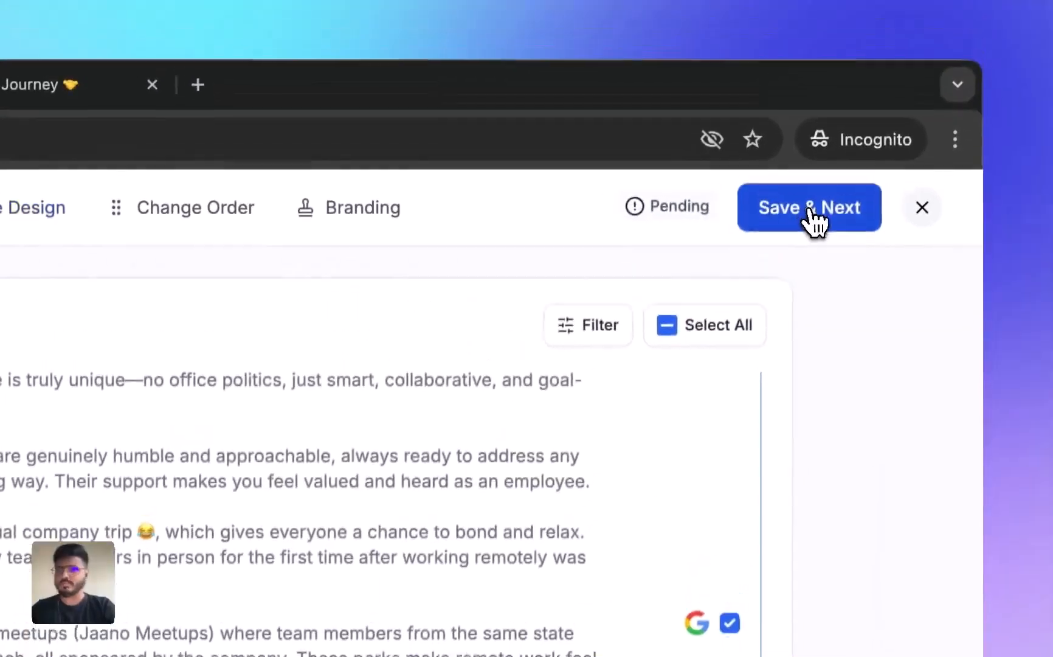
left_click(973, 3)
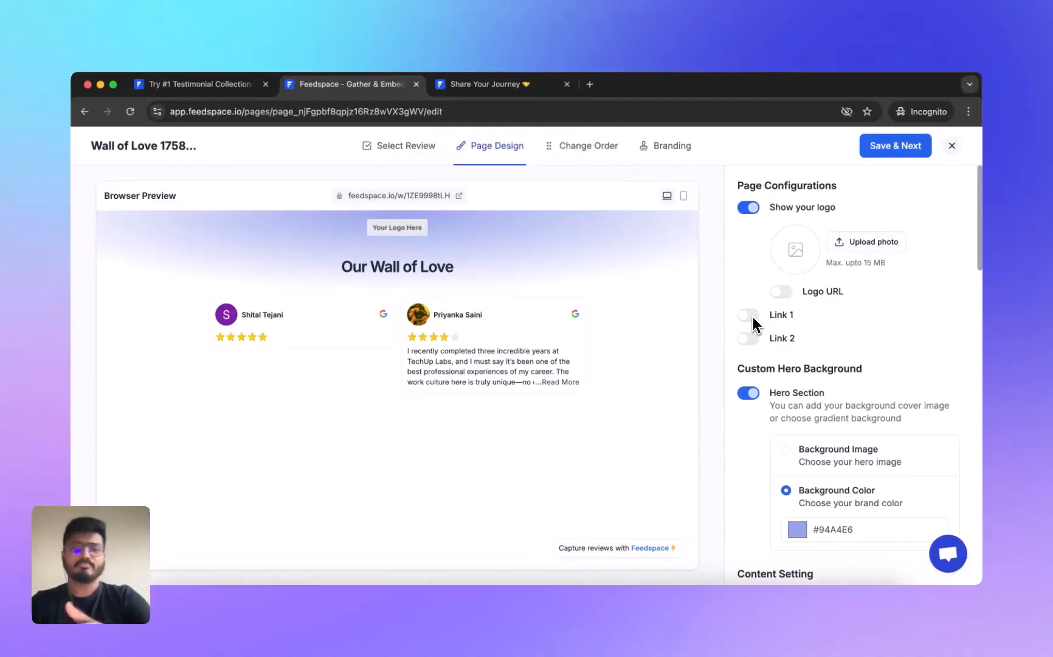
Step: Set the hero section's background color to the bright blue #2a50ea
scroll(842, 311, "down", 4)
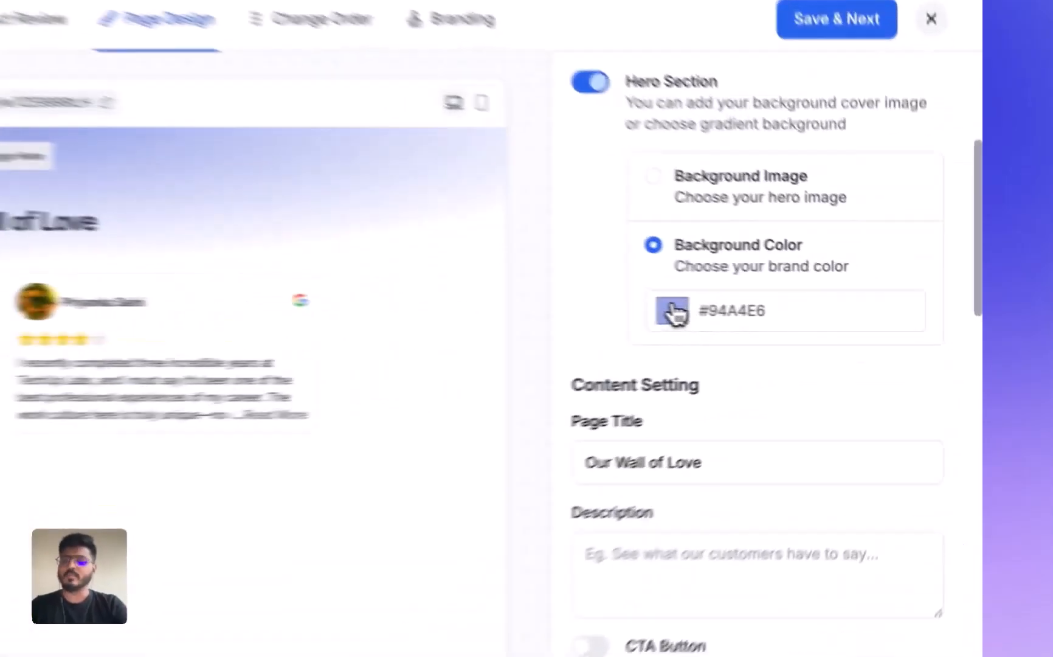
left_click(797, 319)
left_click(906, 339)
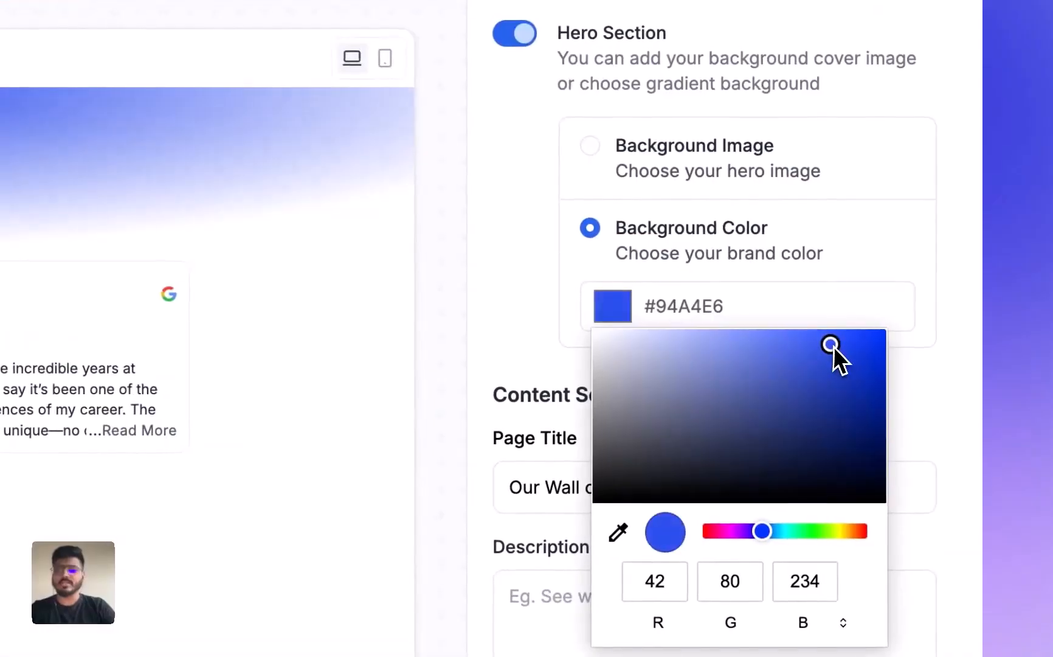
left_click_drag(835, 347, 839, 344)
left_click(477, 321)
scroll(478, 318, "down", 1)
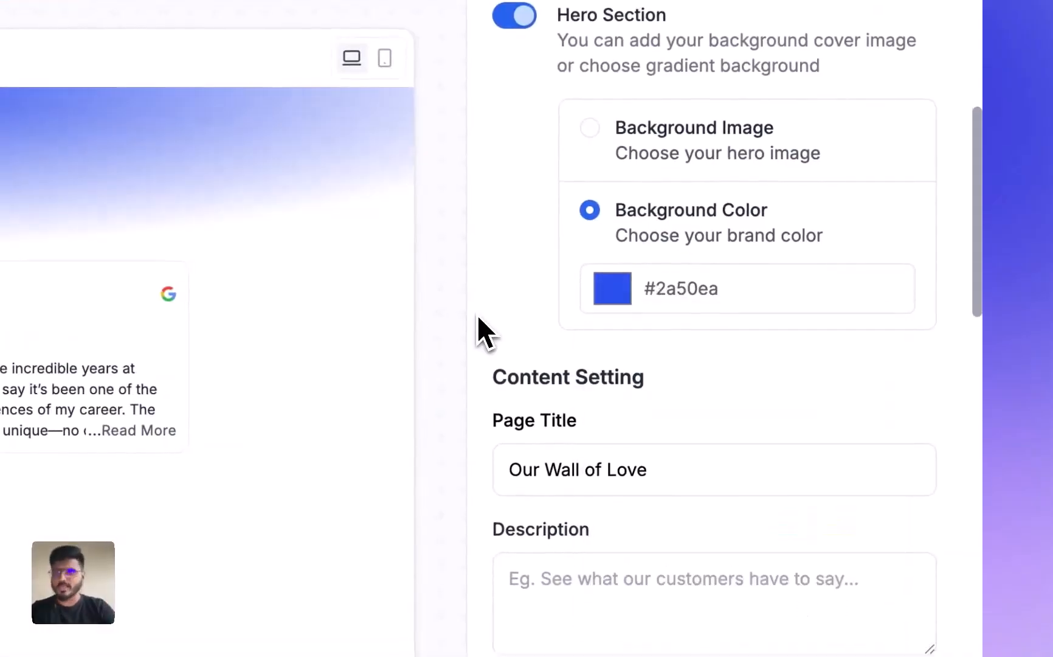
Step: Enter "See what our customers are saying about us" as the page description
scroll(486, 322, "down", 7)
left_click(616, 213)
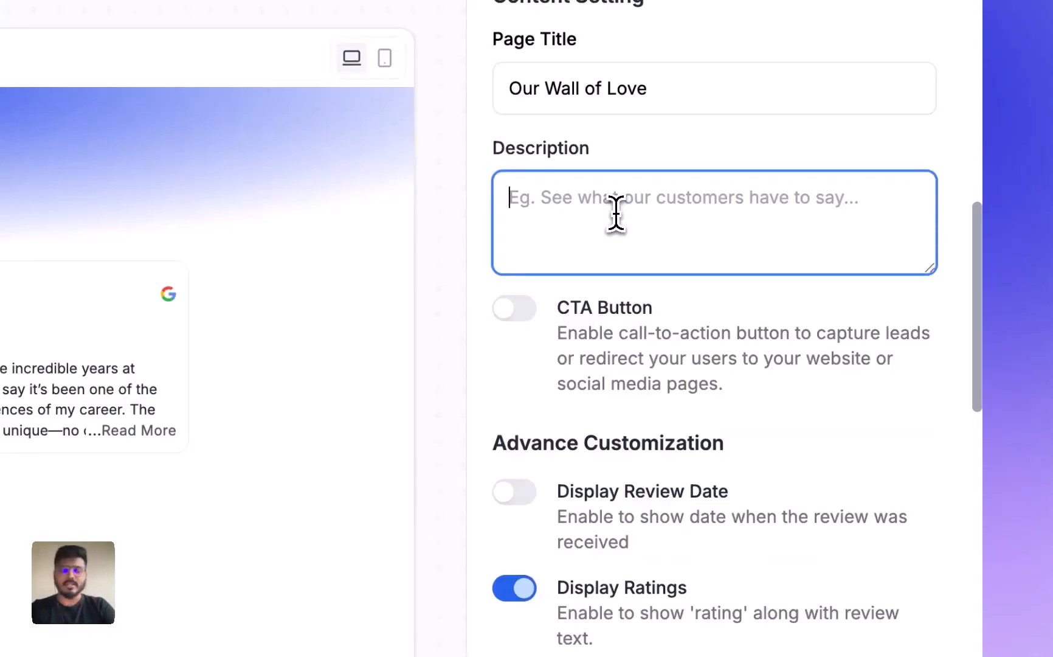
type("See what our customers are saying about us")
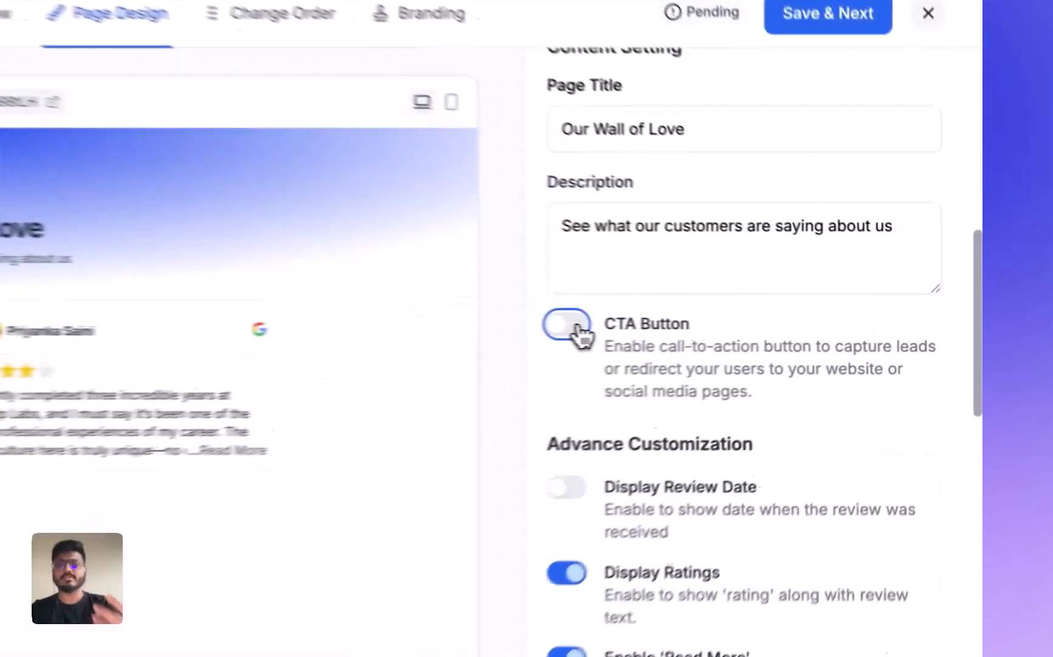
Step: Enable the CTA button on the page and set its URL to feedspace.io/contact
left_click(749, 321)
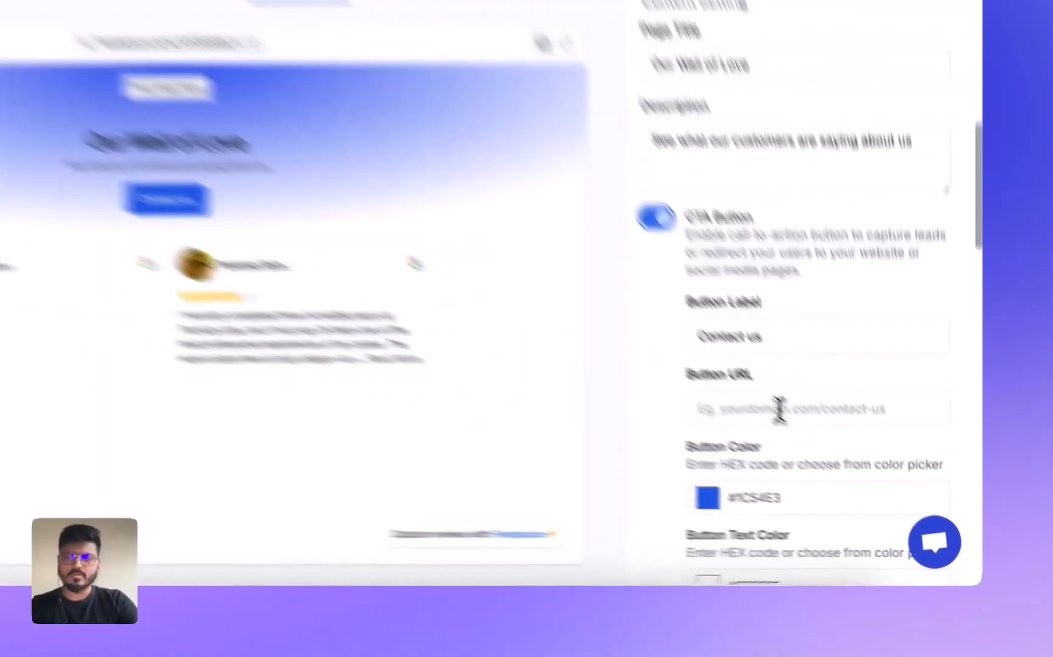
left_click(837, 457)
type("feedspace.io/")
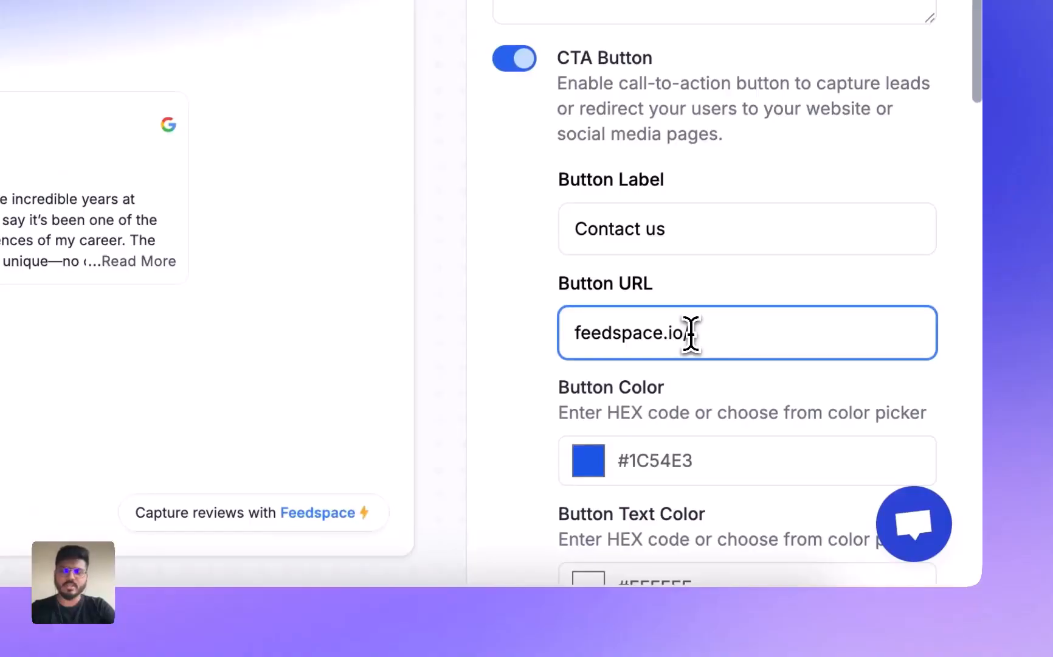
type("contact")
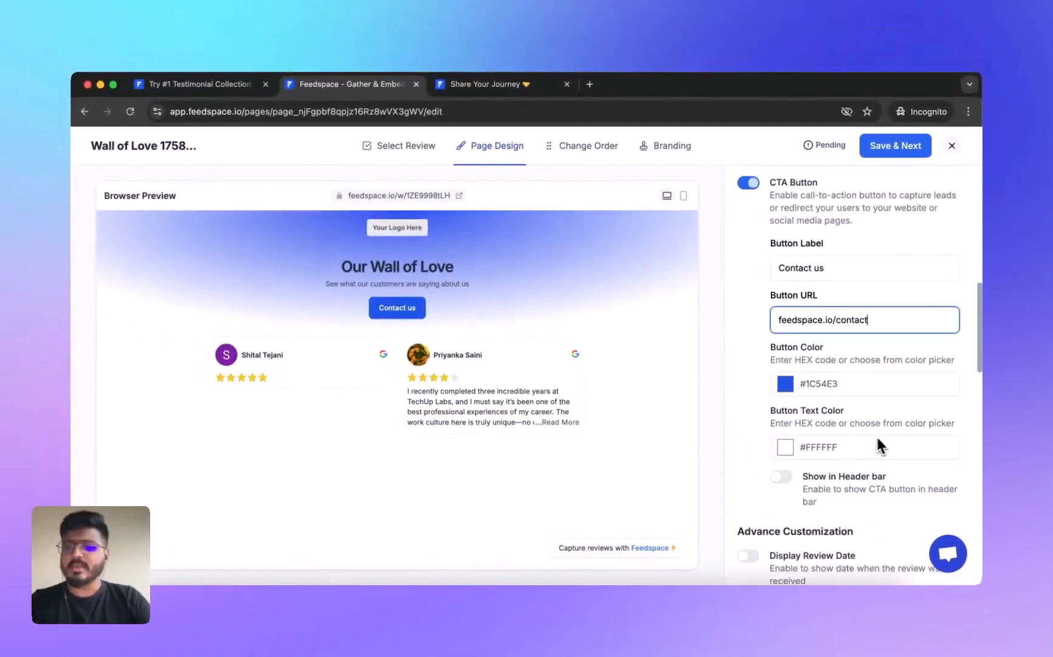
Step: Try displaying the review date on the review cards and turn it off again
scroll(873, 440, "down", 2)
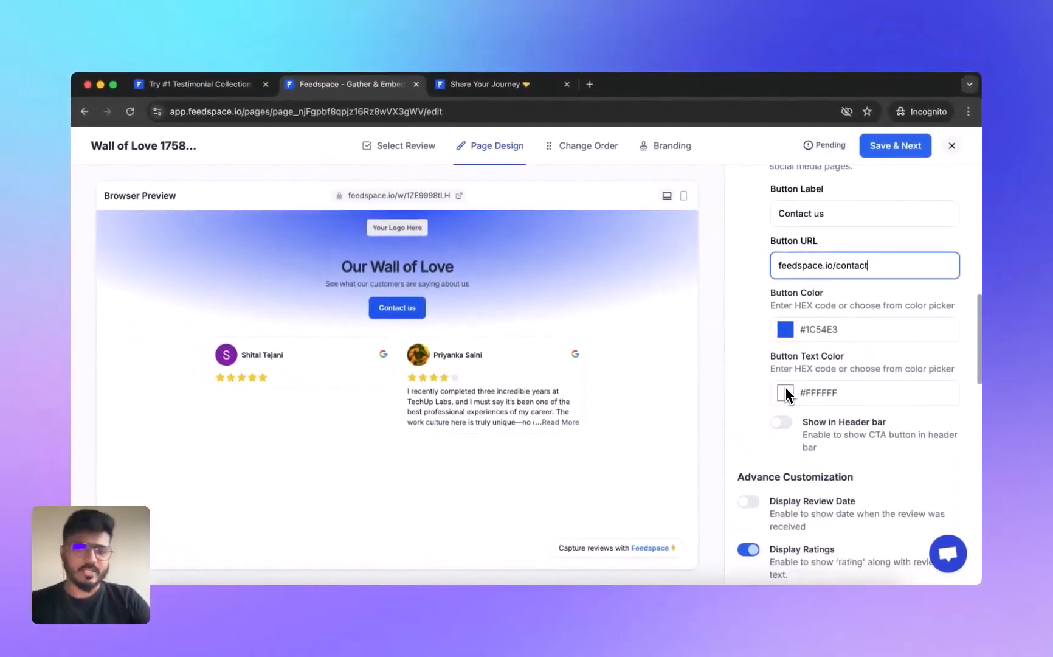
scroll(783, 426, "down", 5)
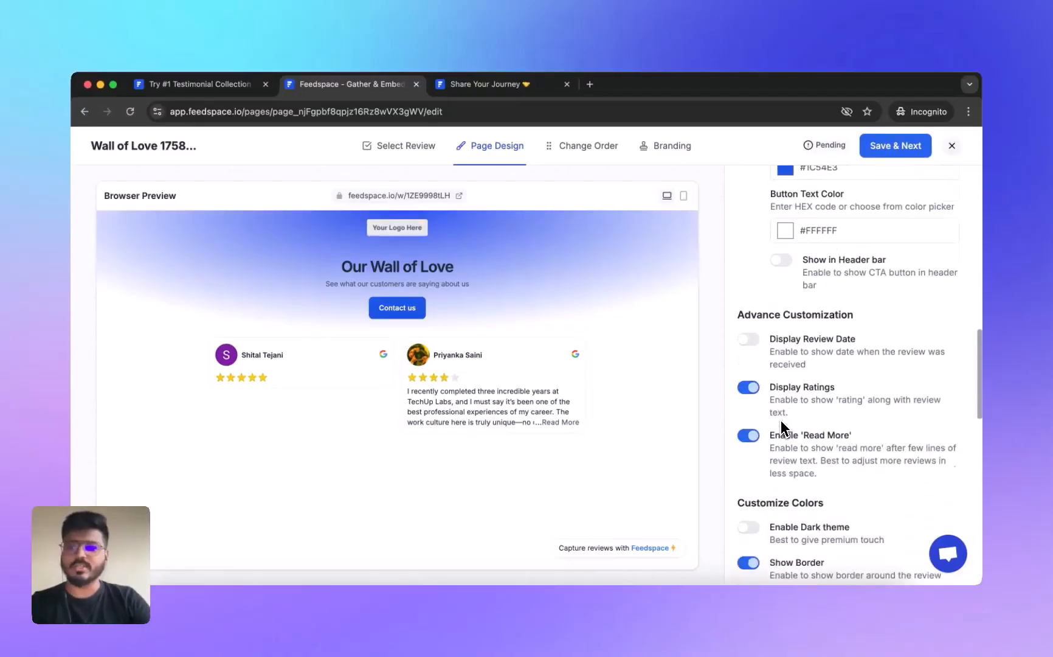
left_click(748, 339)
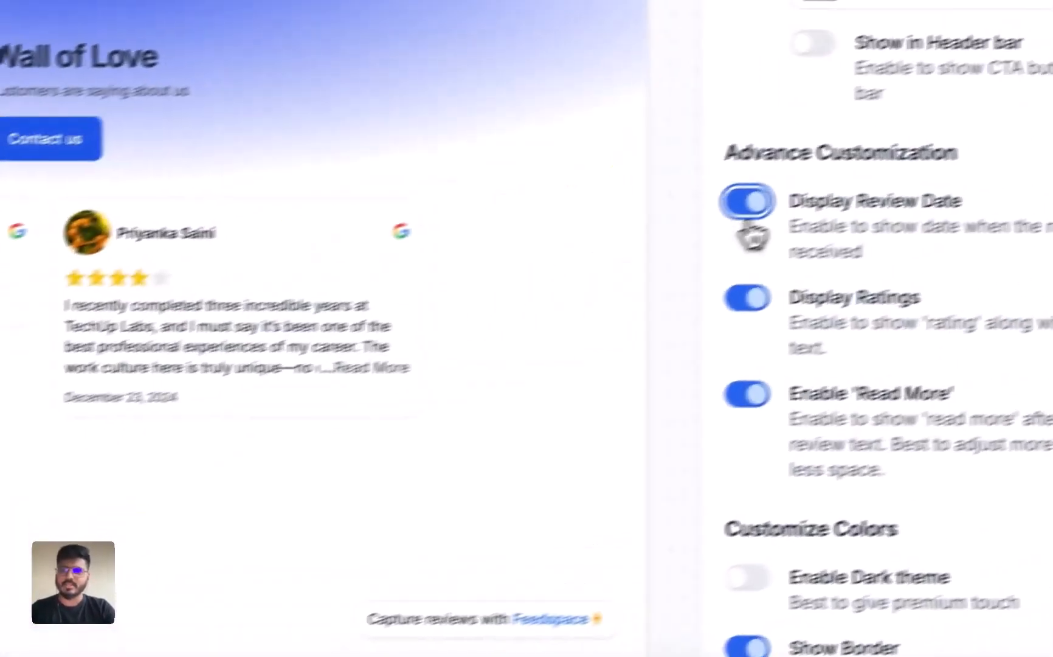
left_click(959, 137)
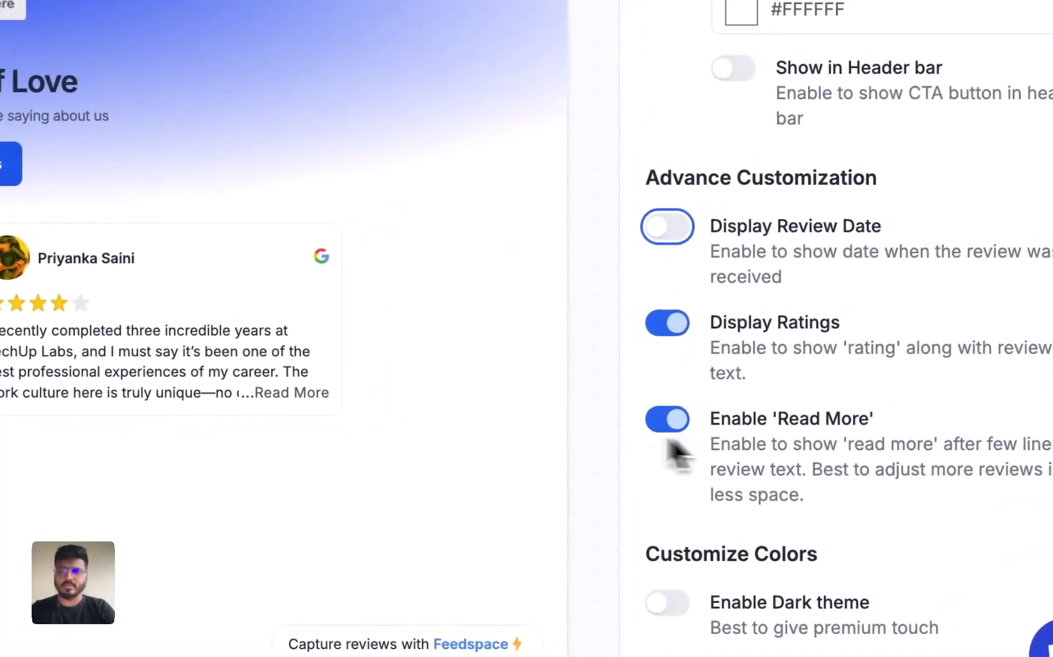
left_click(303, 398)
Step: Enable the dark theme for the page and save the page design
scroll(672, 465, "down", 6)
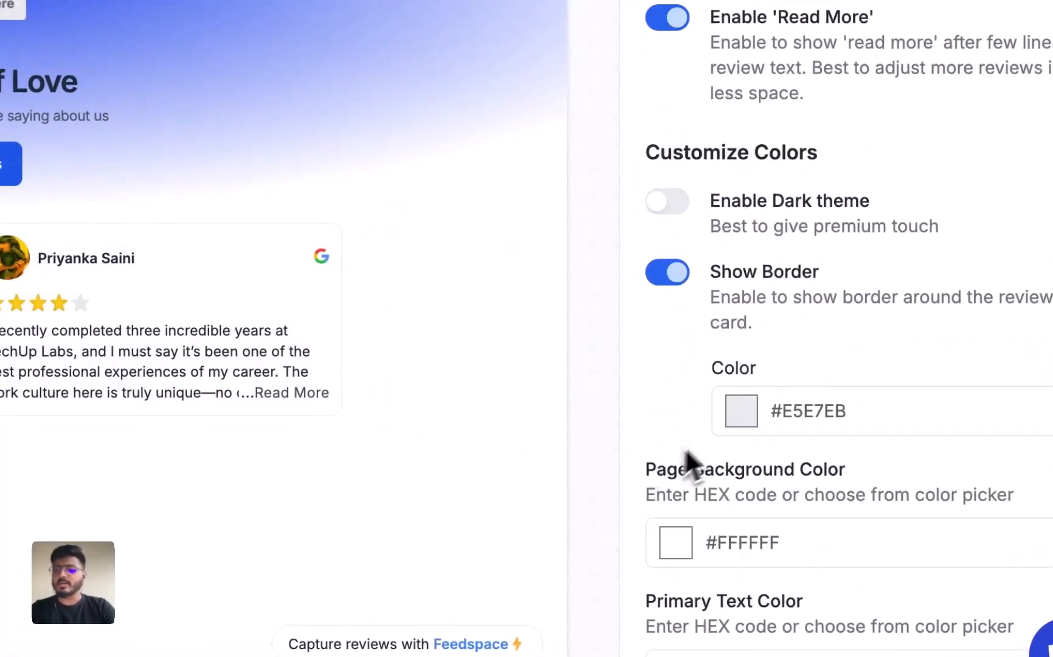
left_click(675, 207)
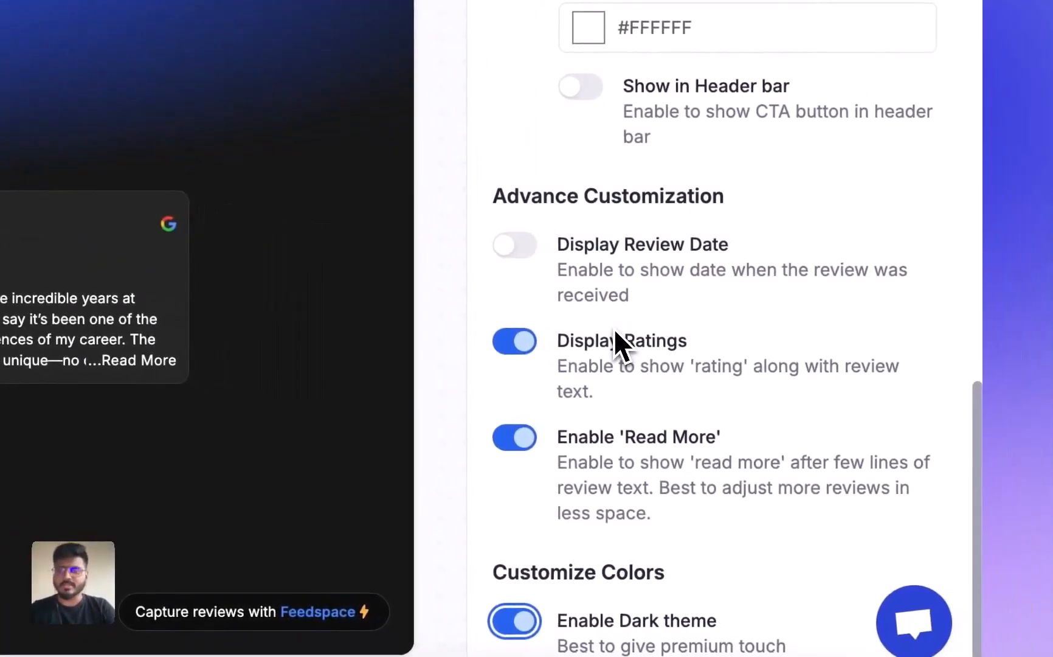
left_click(784, 144)
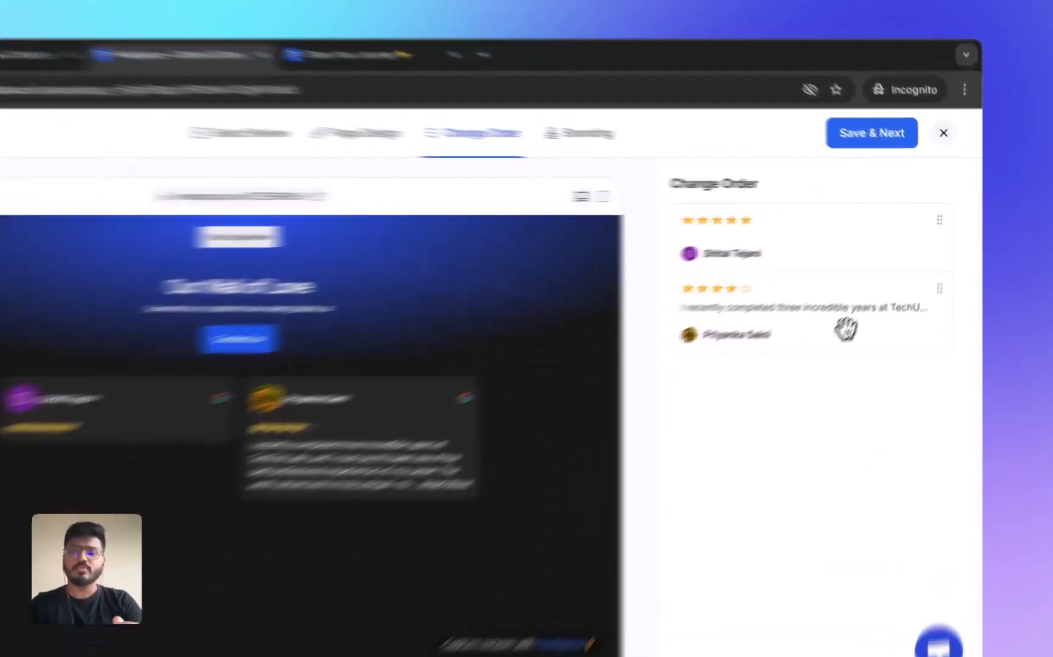
Step: Move the four-star review above the five-star one, and save the page's Change Order and Branding settings
left_click_drag(875, 299, 874, 226)
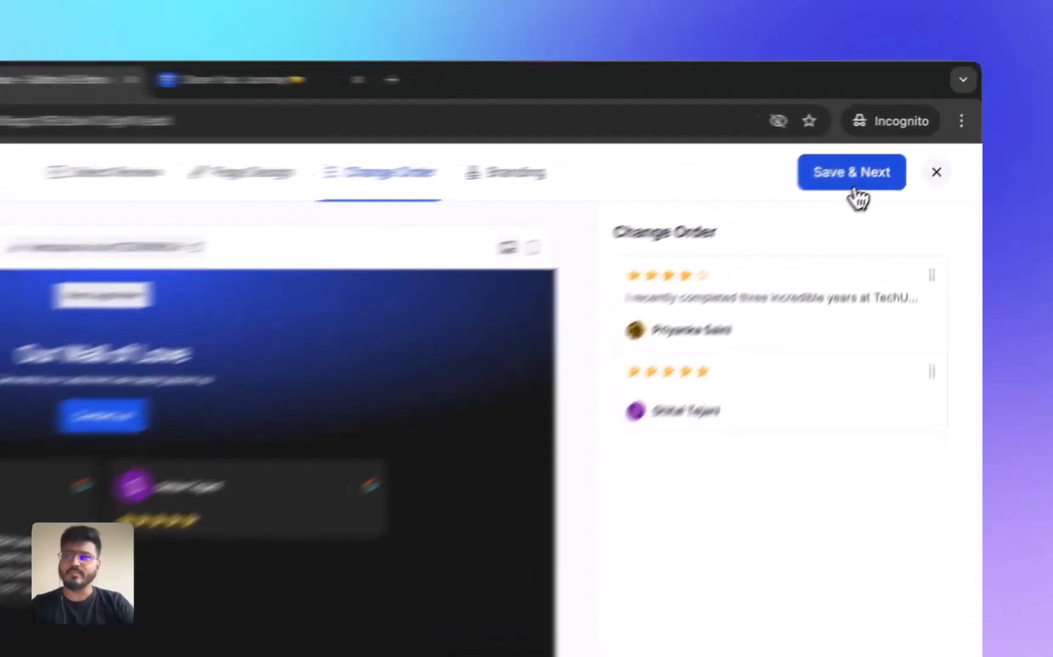
left_click(893, 148)
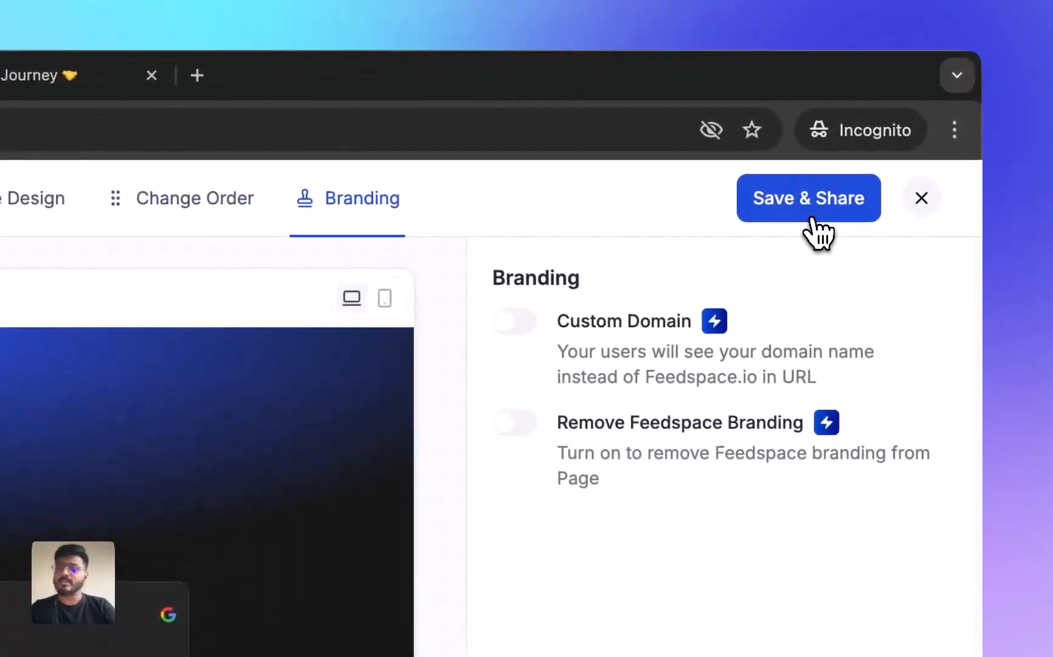
left_click(813, 217)
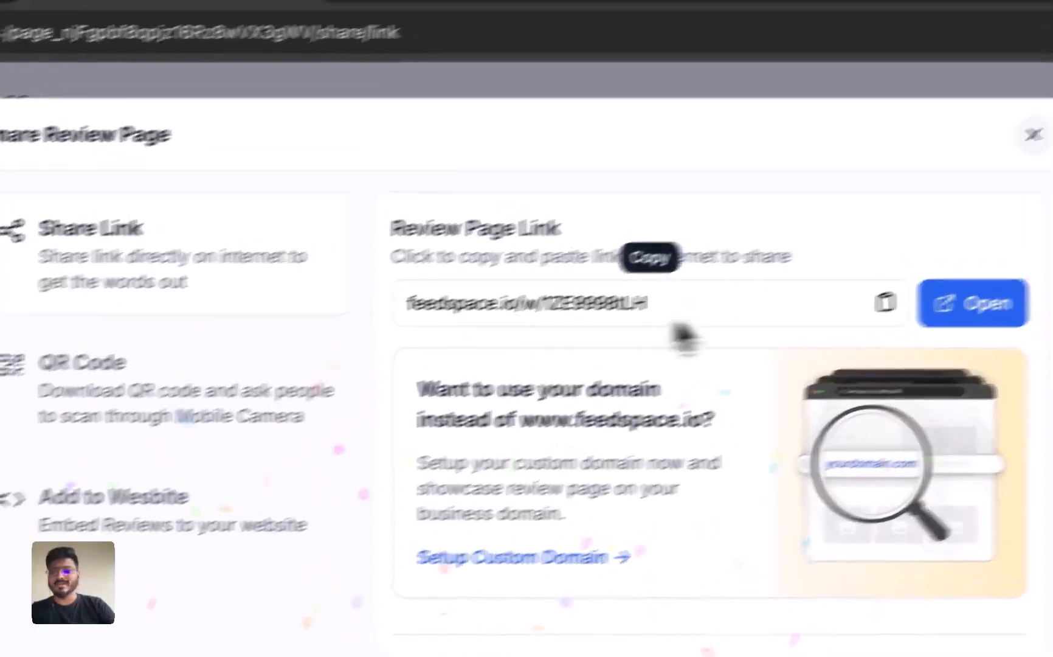
Step: Open the live Wall of Love page from its share link, and view its QR code in the sharing options
left_click(666, 262)
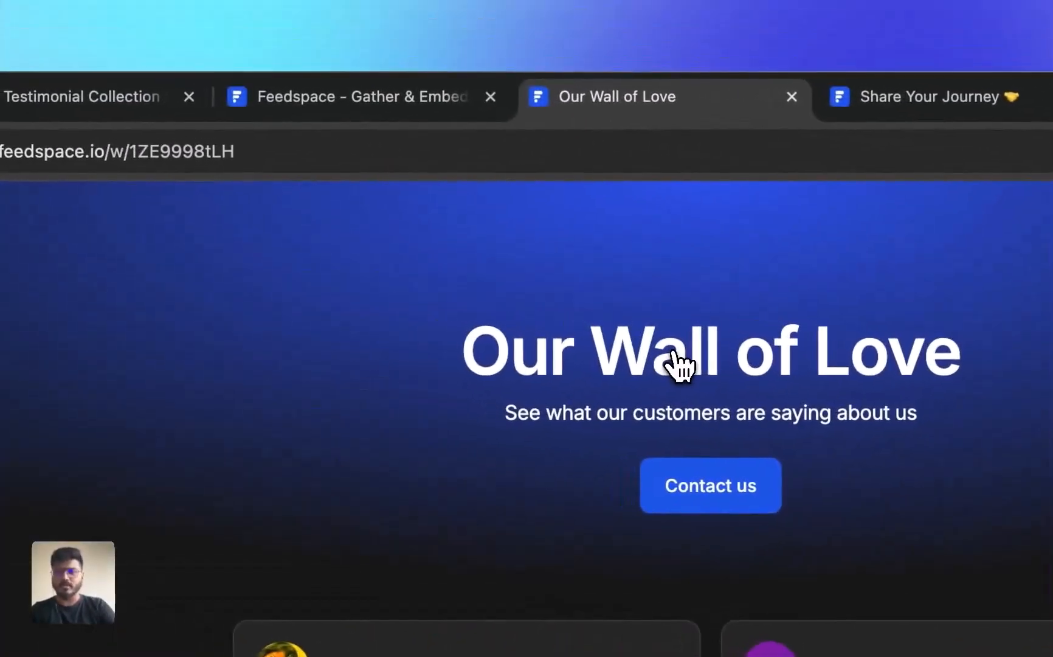
left_click(24, 34)
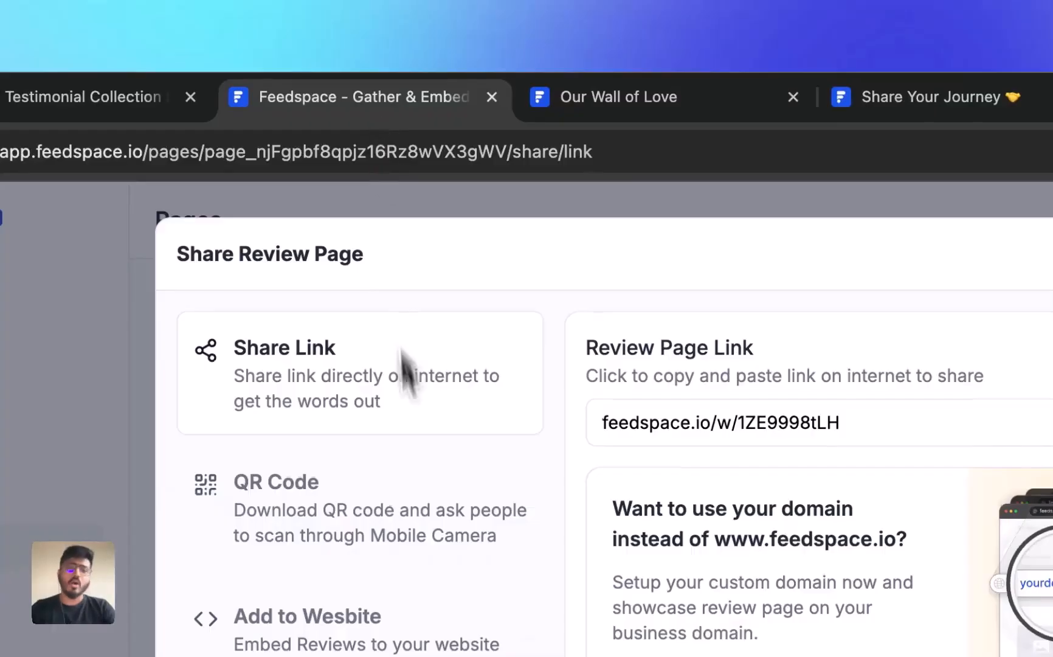
left_click(418, 518)
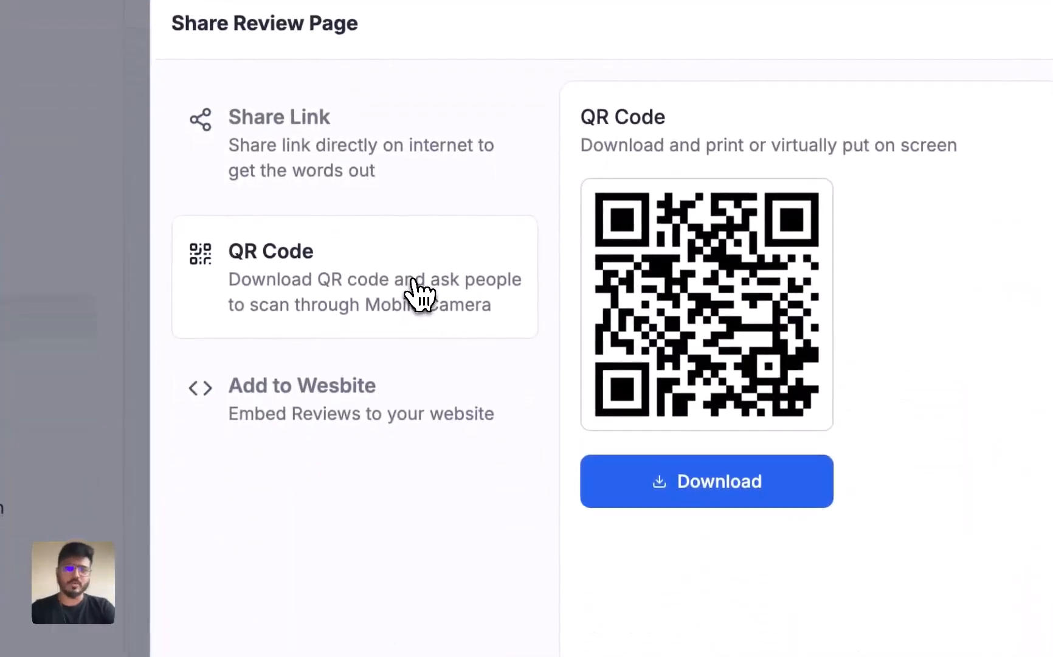
Step: Generate the website embed code for the reviews with the Dark theme, look over the Framer instructions, and close the sharing options
left_click(434, 419)
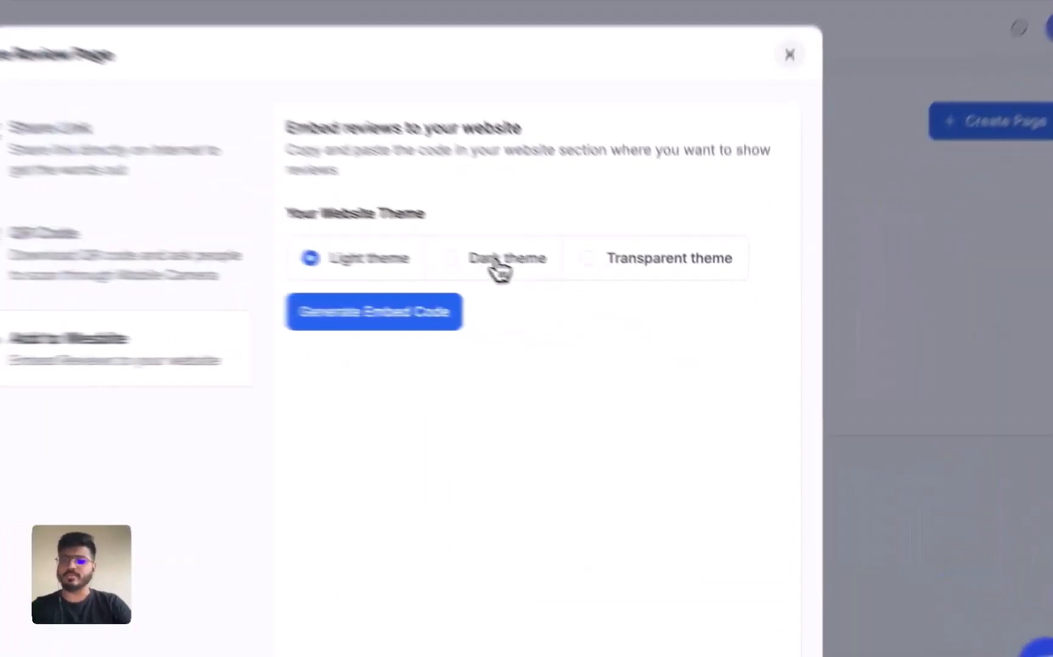
left_click(495, 263)
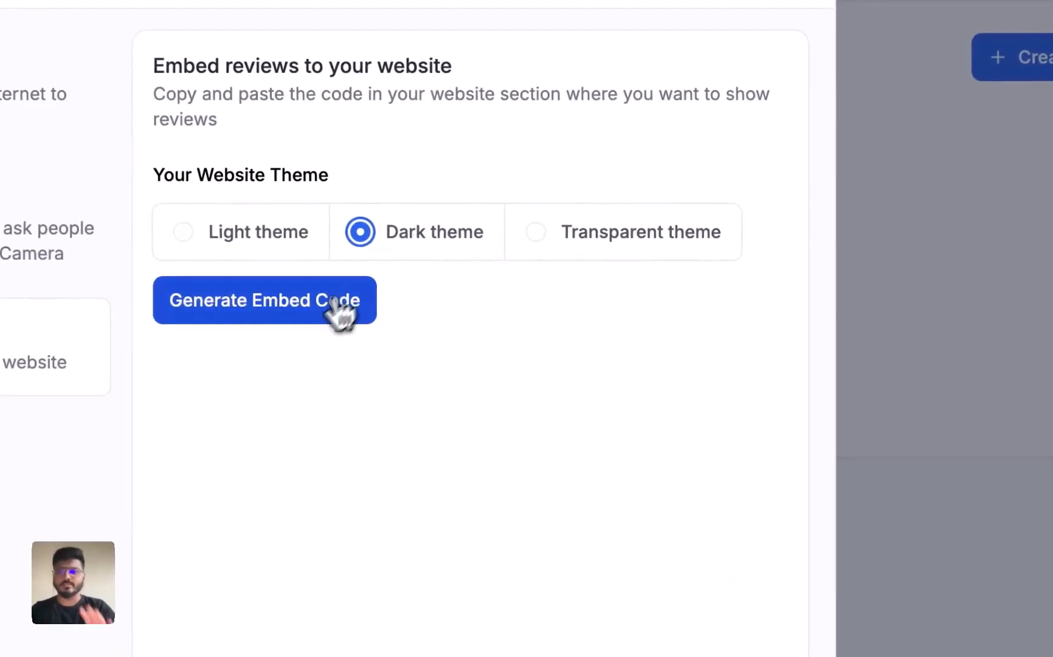
left_click(408, 324)
scroll(359, 353, "down", 3)
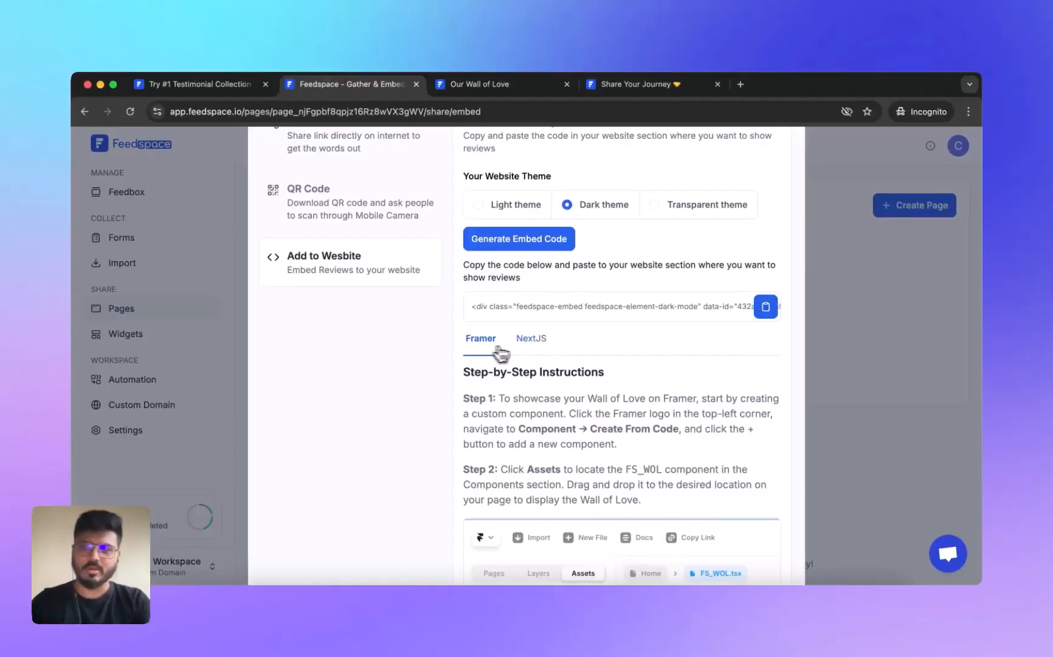
scroll(545, 352, "down", 2)
scroll(502, 353, "up", 2)
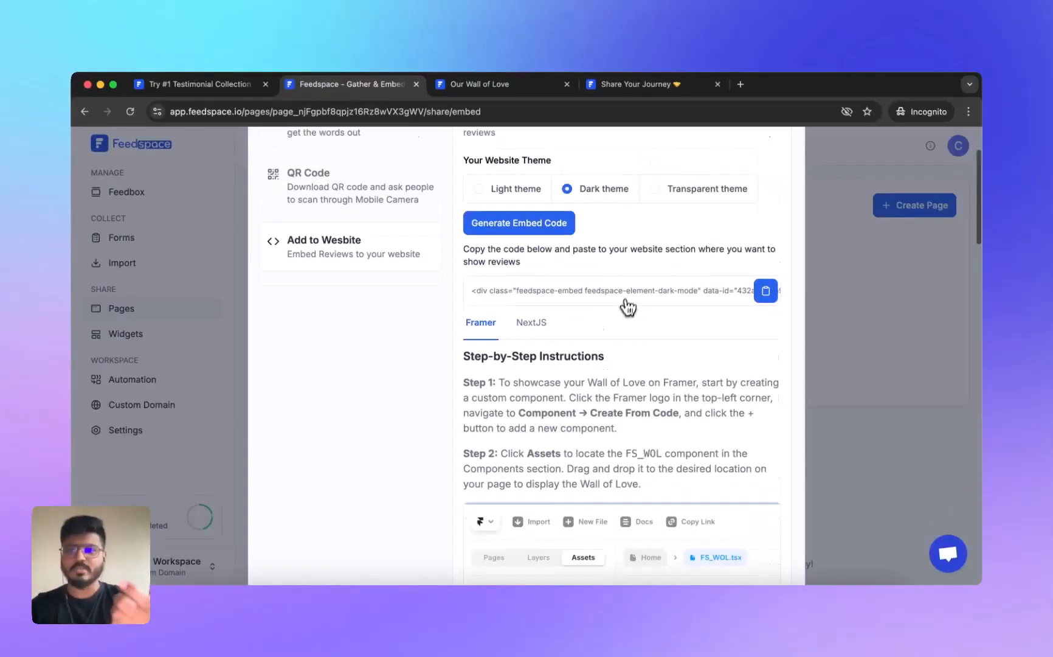
scroll(588, 322, "up", 2)
left_click(788, 163)
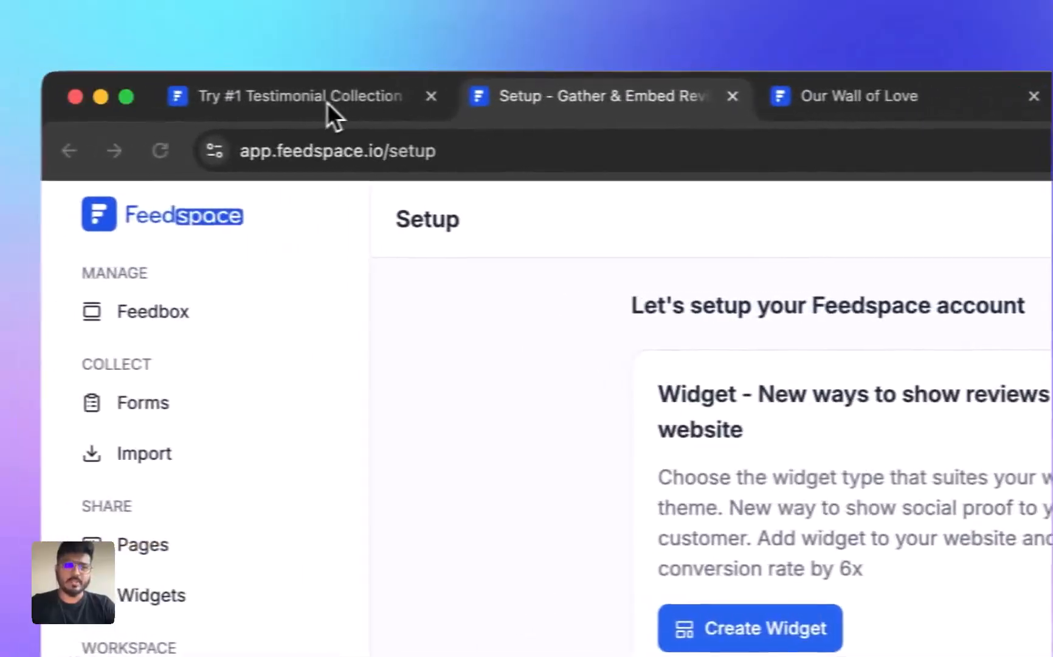
Step: Switch to the Feedspace home page and examine how its embedded wall of testimonials presents video and text reviews
left_click(327, 102)
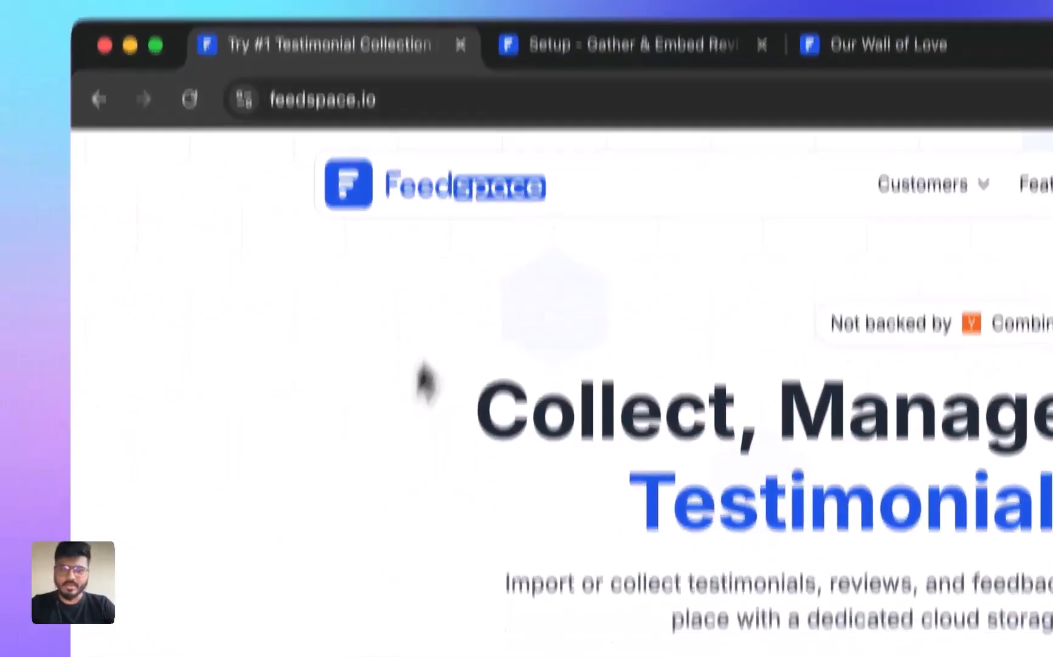
scroll(365, 527, "down", 20)
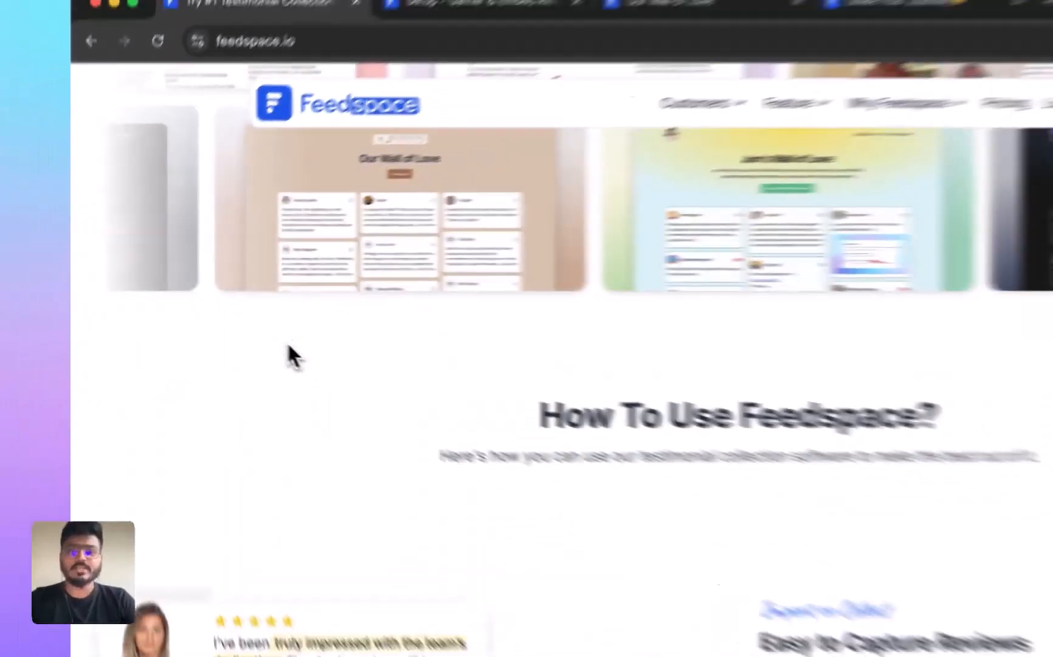
scroll(219, 322, "down", 4)
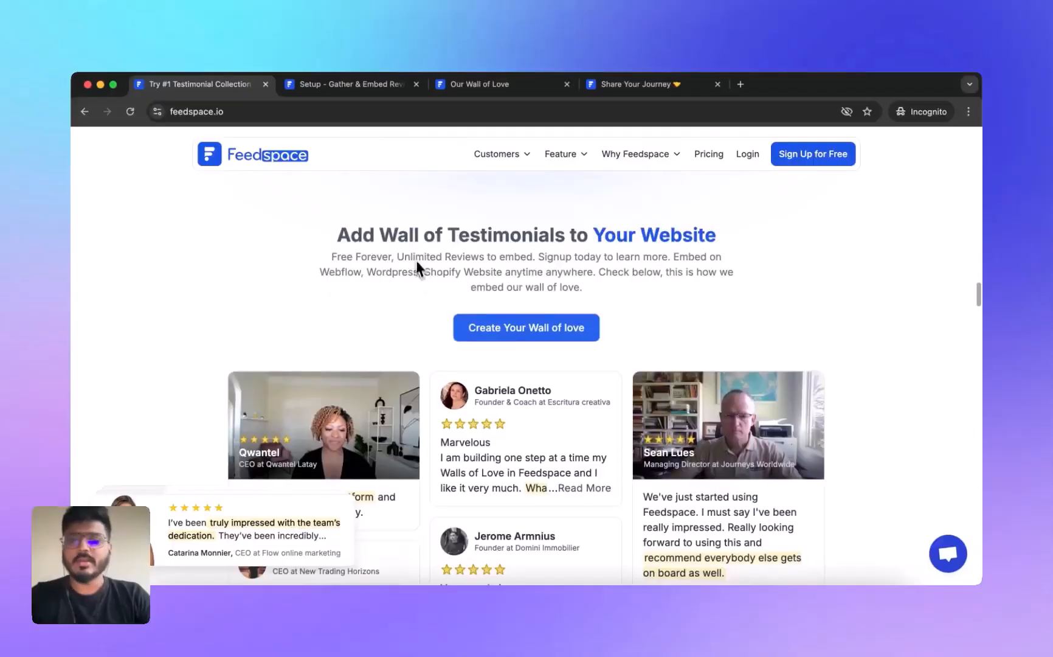
scroll(425, 298, "down", 4)
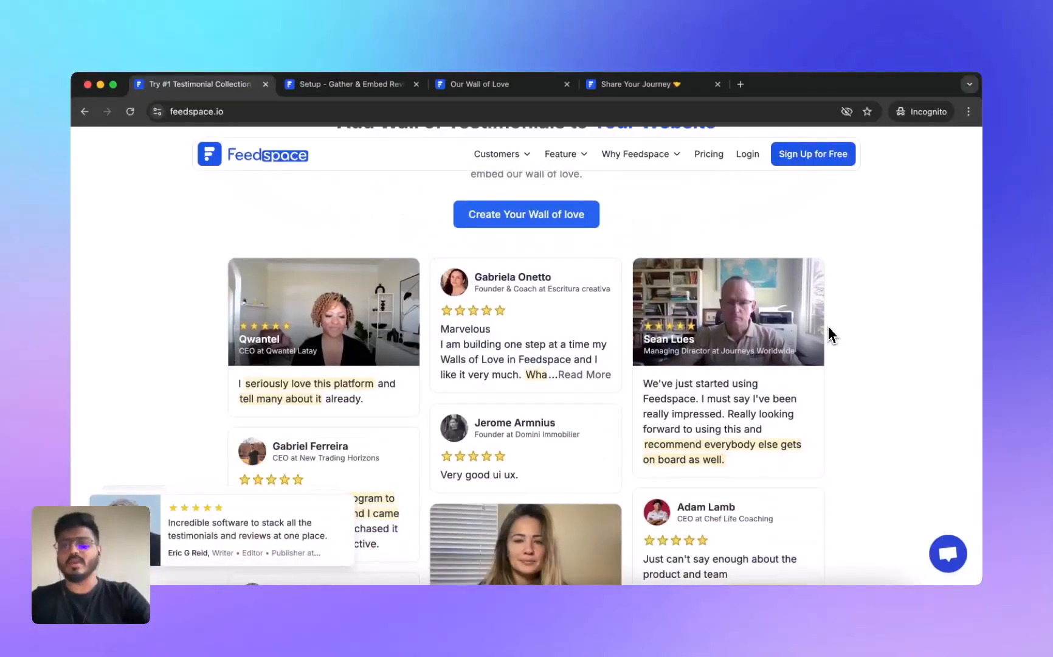
scroll(824, 310, "down", 3)
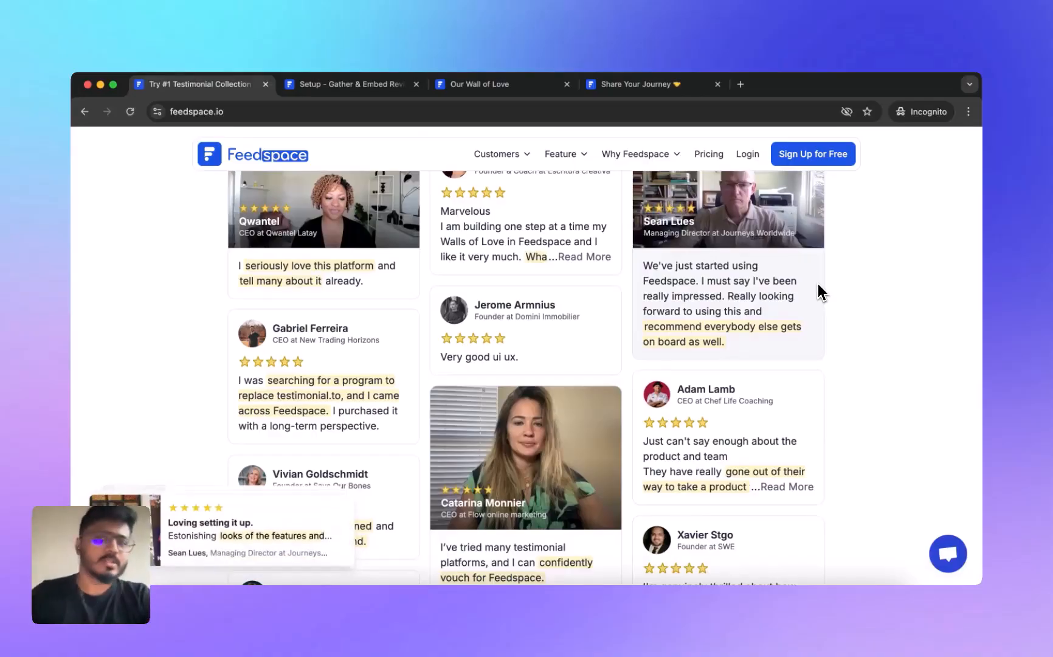
Step: Return to the account setup page, start creating a widget, and browse the available widget templates
left_click(387, 85)
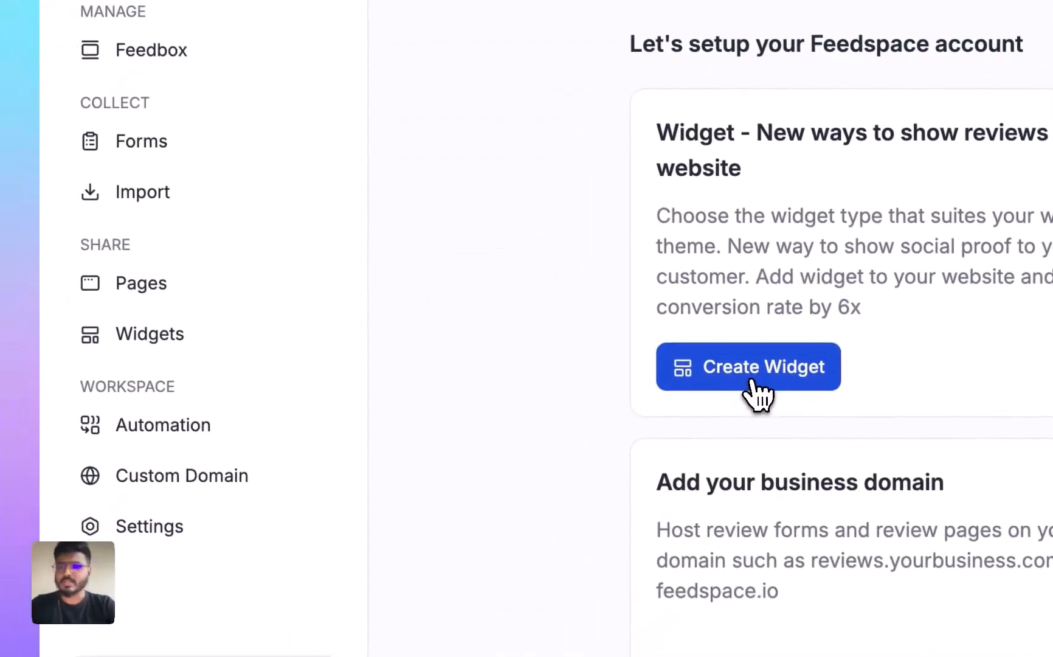
left_click(587, 583)
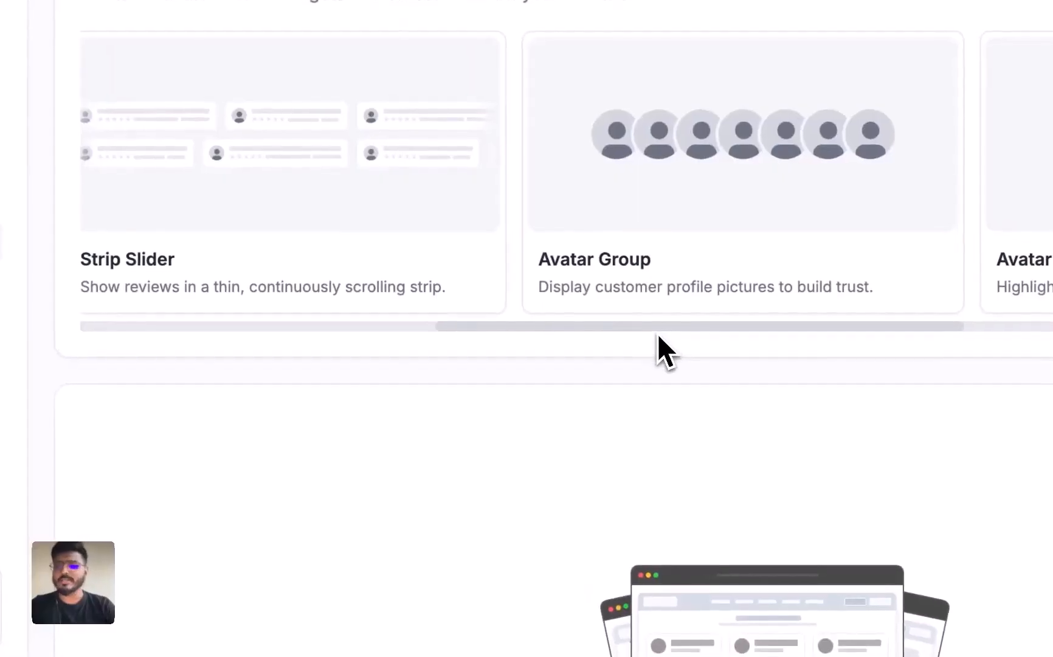
left_click_drag(655, 330, 622, 369)
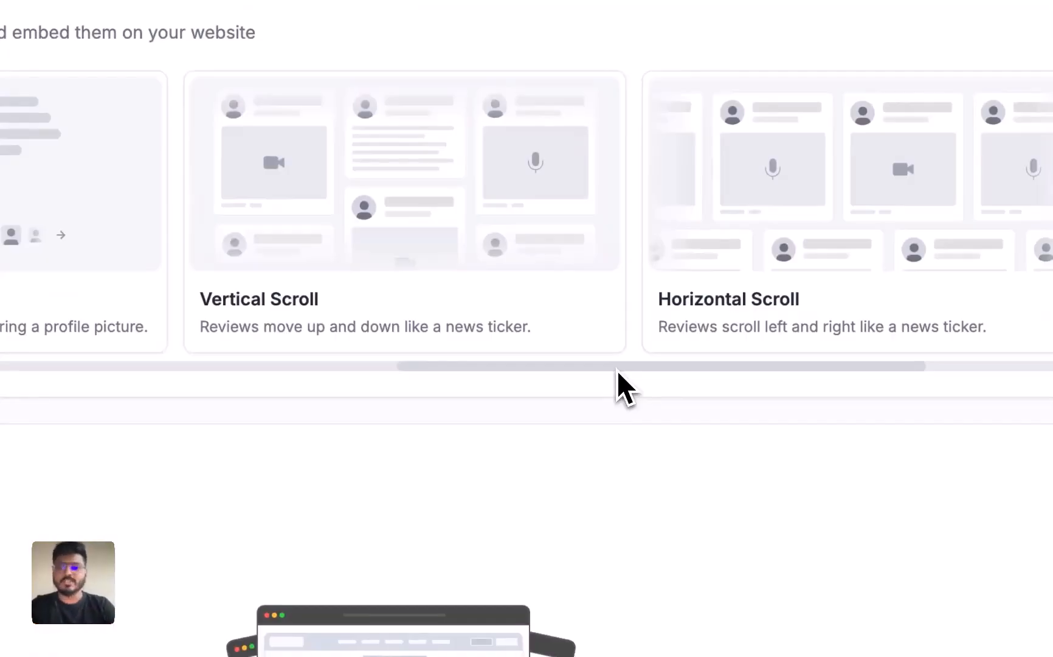
left_click_drag(616, 369, 333, 399)
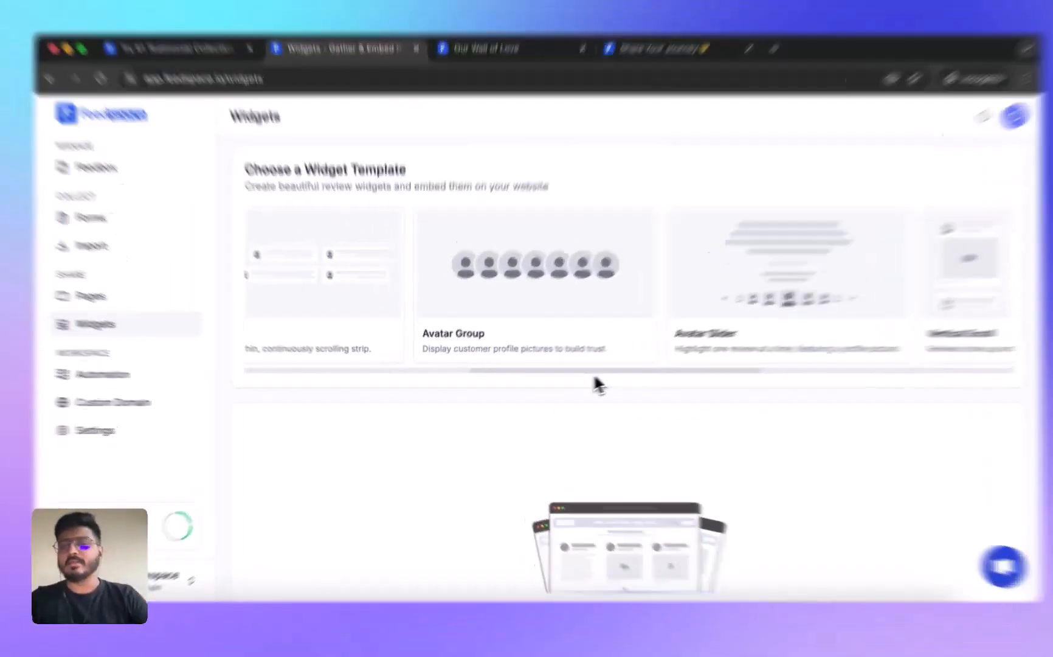
left_click_drag(581, 377, 502, 382)
left_click_drag(600, 348, 317, 332)
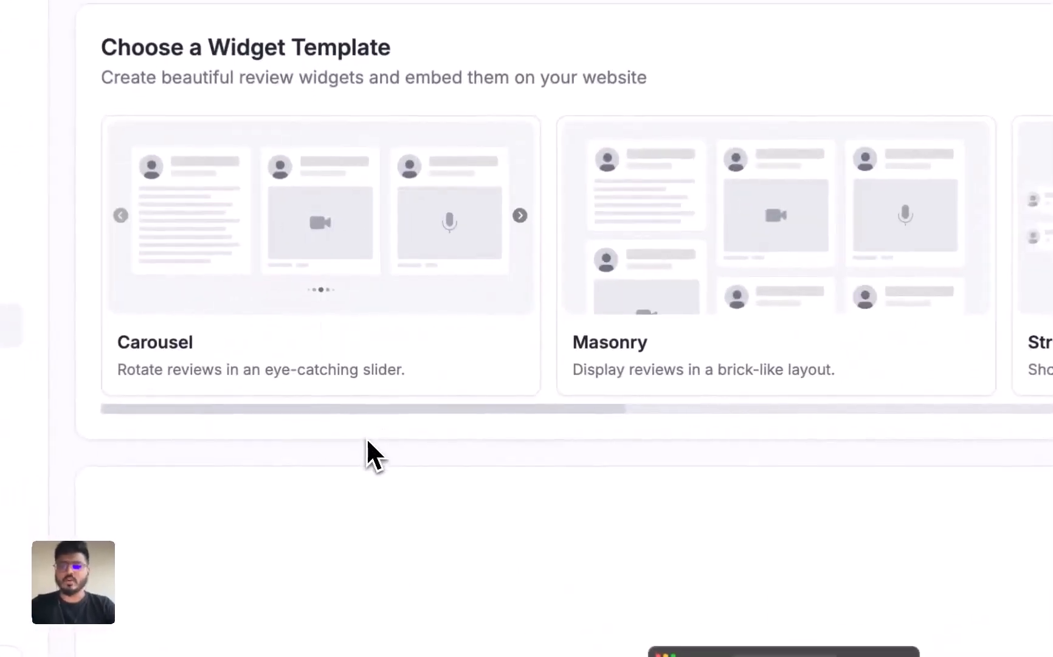
Step: Create a widget from the Masonry template, enable dark mode for it, and save the design
mouse_move(392, 284)
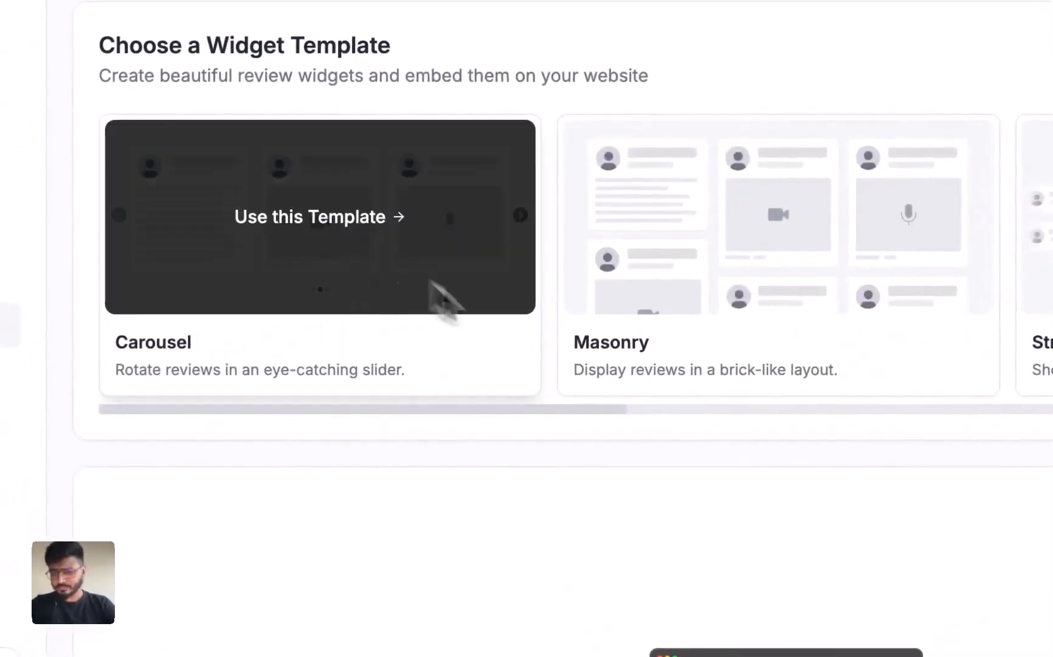
left_click(699, 225)
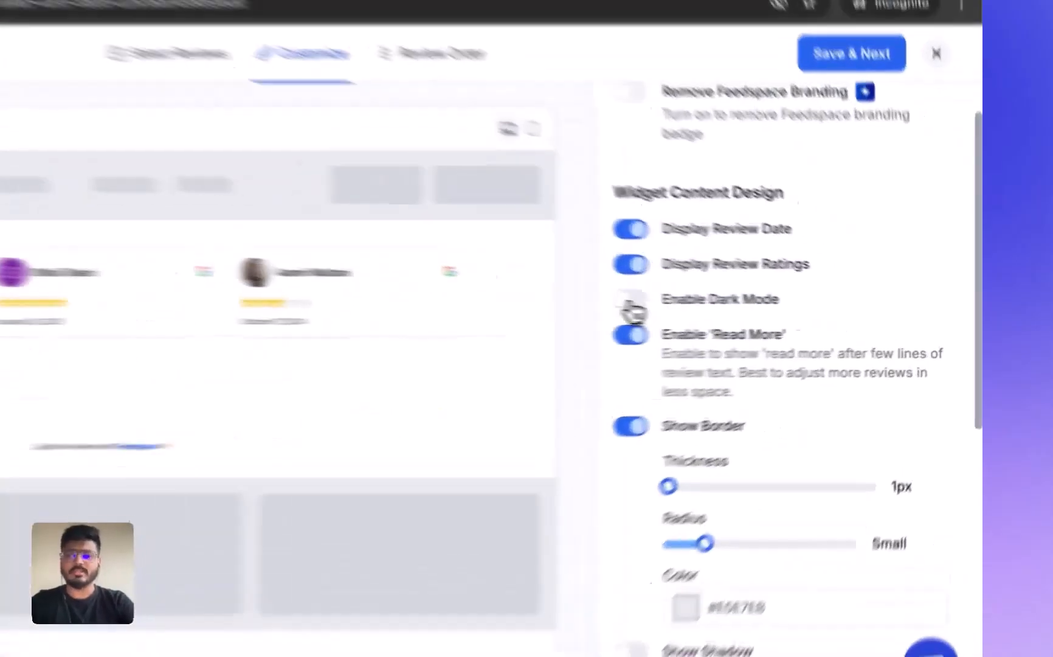
left_click(749, 347)
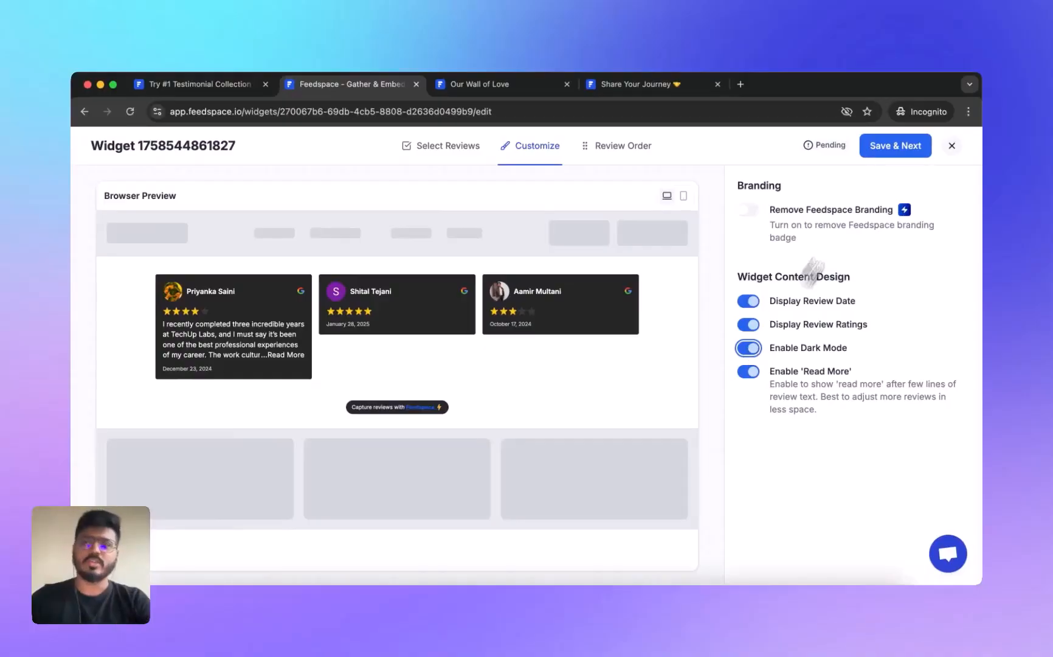
left_click(895, 146)
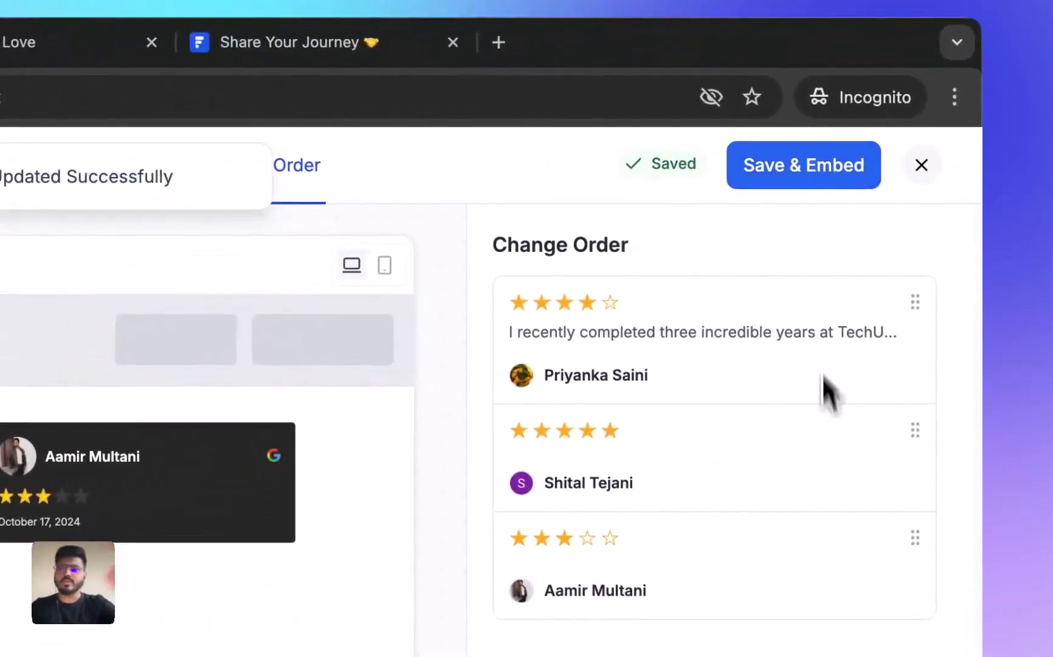
Step: Save the widget for embedding, copy its website embed code, and close the embed dialog
left_click(818, 183)
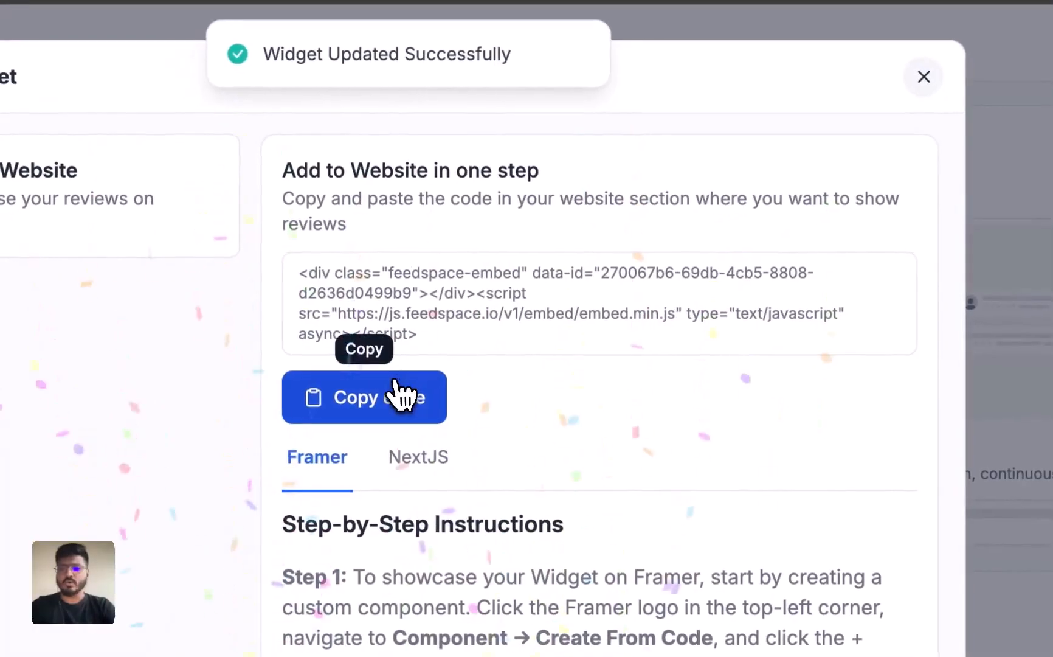
left_click(398, 395)
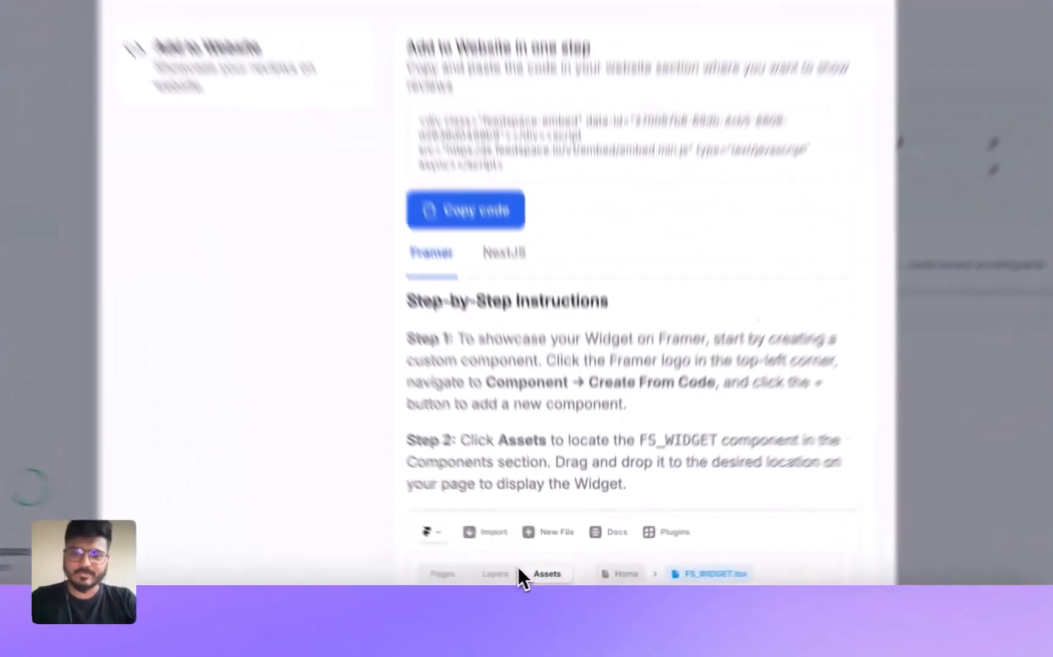
key("Escape")
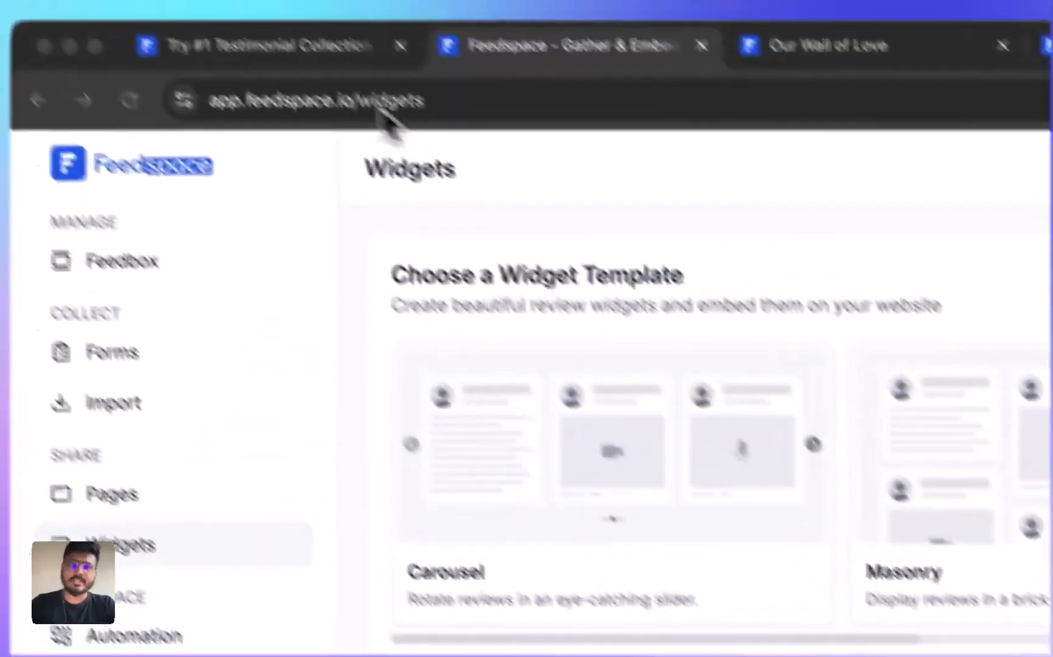
Step: Go back to the Feedspace home page and view the Outlierkit CEO's review in the avatar group widget
left_click(294, 42)
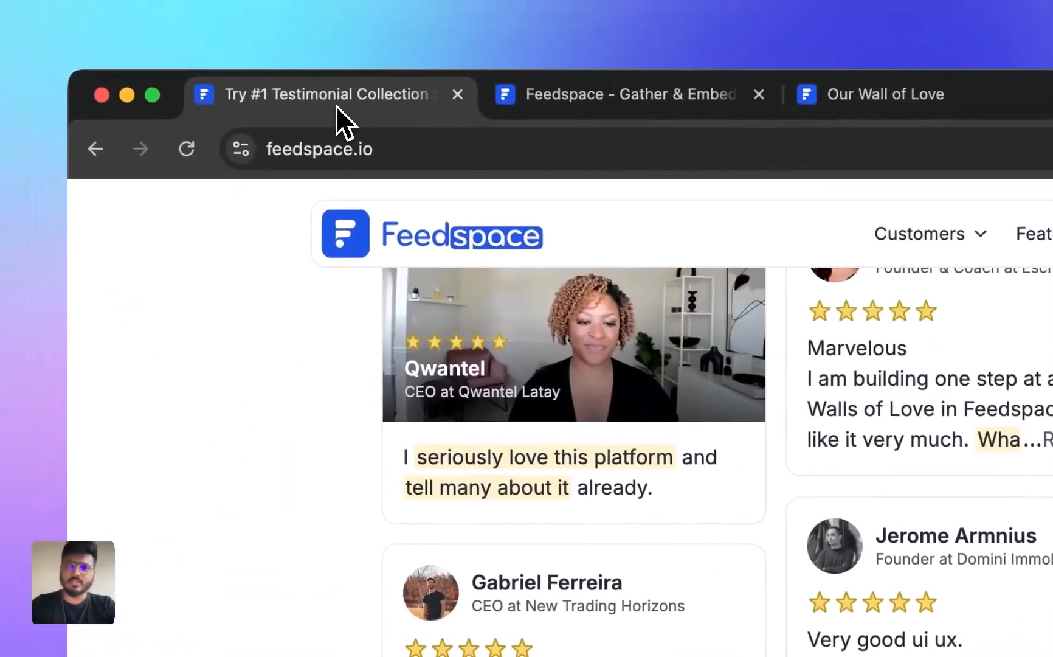
scroll(496, 330, "up", 10)
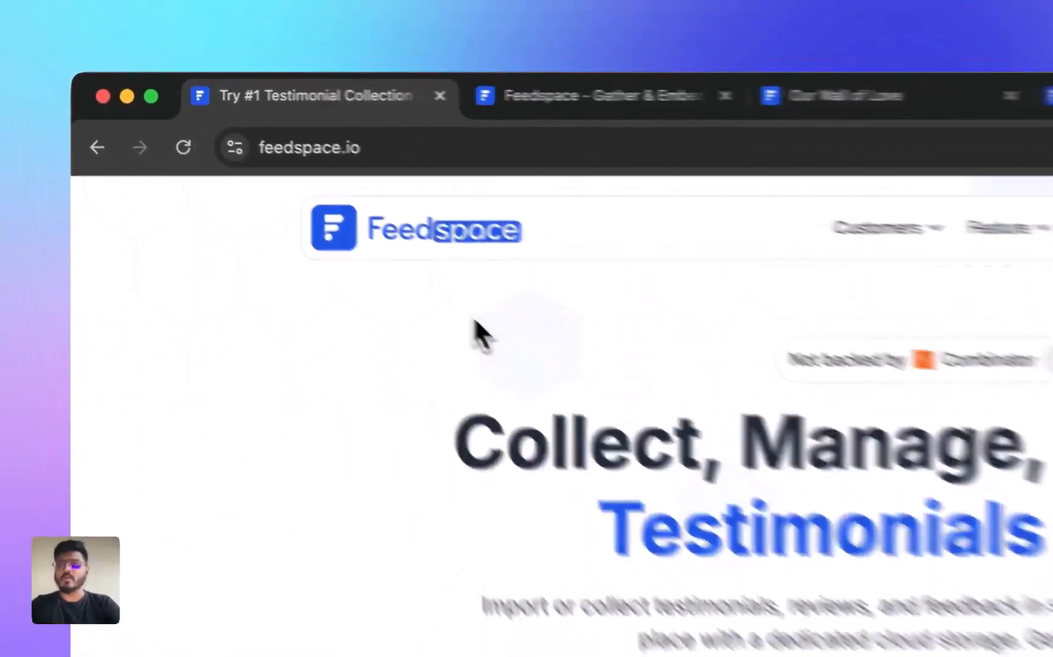
scroll(512, 453, "down", 3)
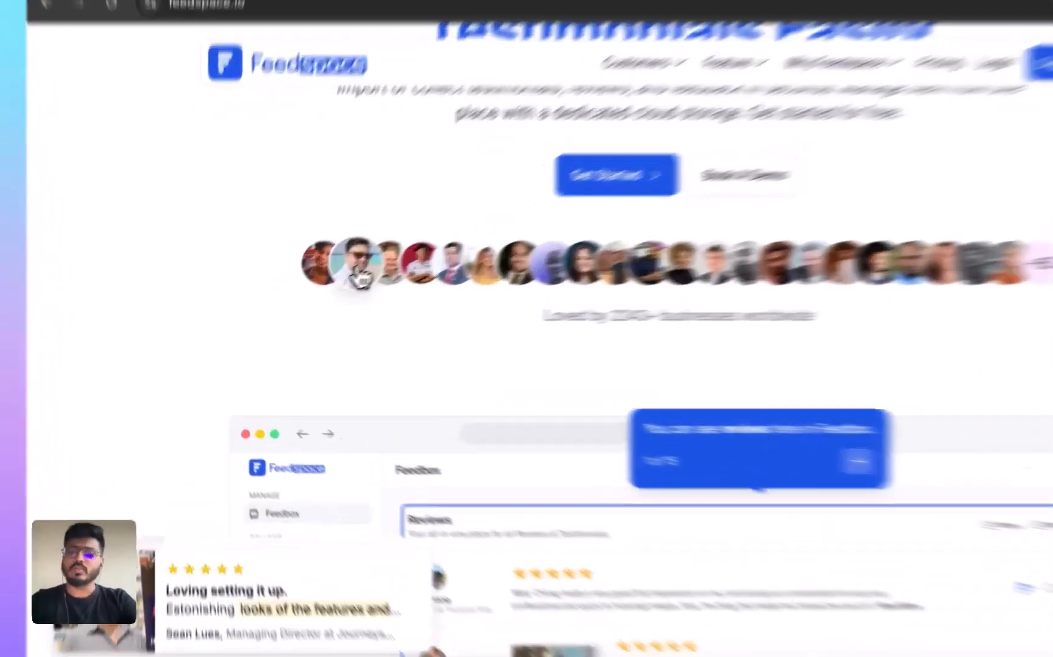
left_click(304, 297)
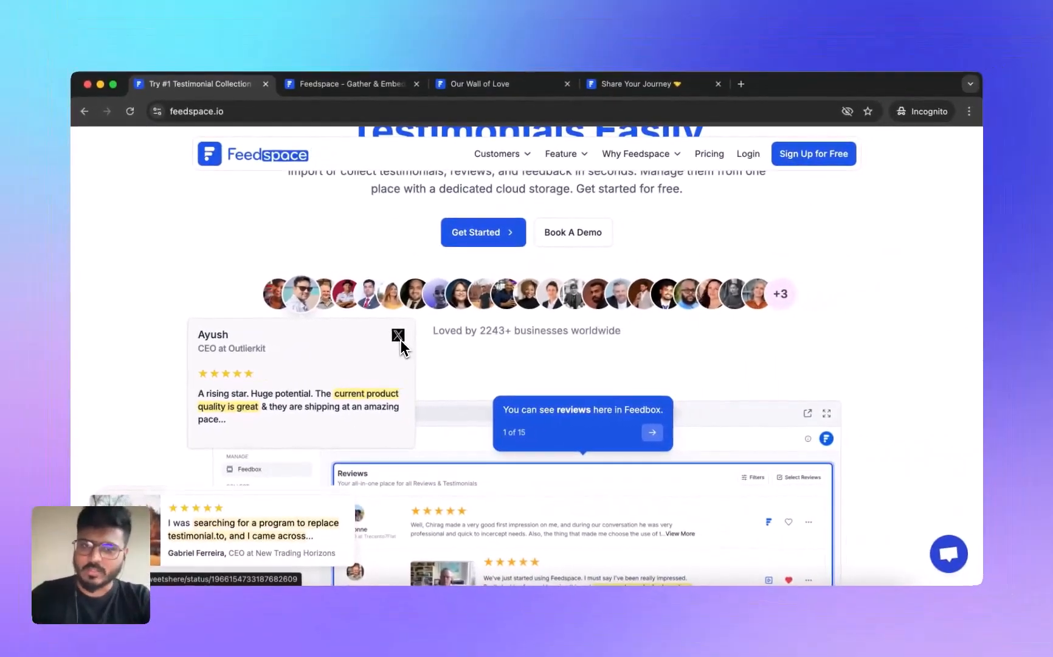
left_click(399, 335)
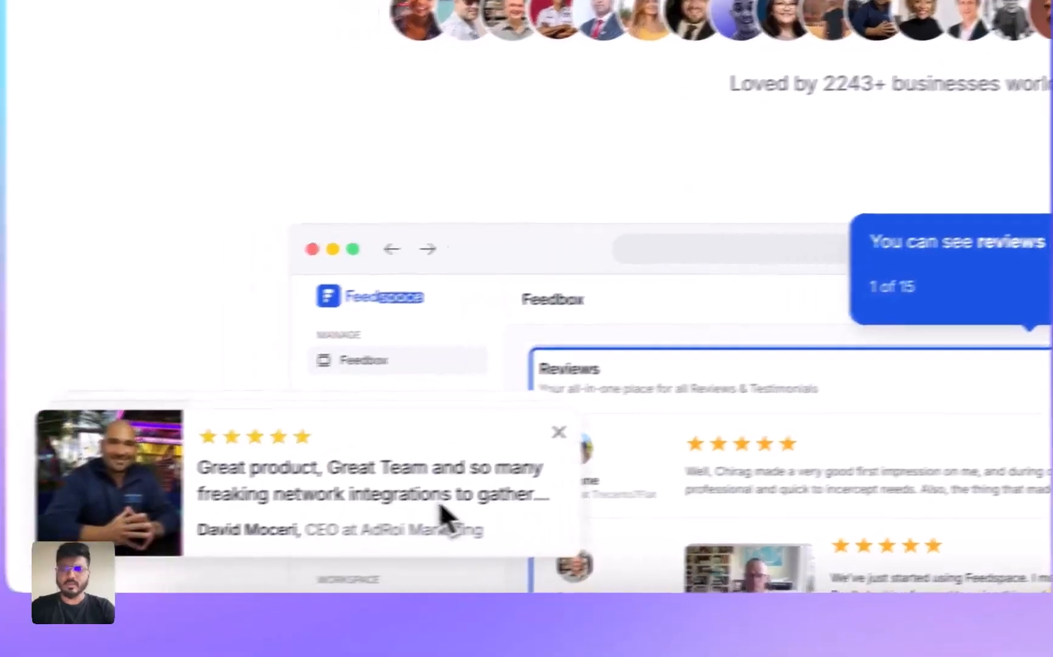
Step: Look through the home page's floating review cards, supported import platforms and masonry wall of testimonials
scroll(339, 520, "down", 6)
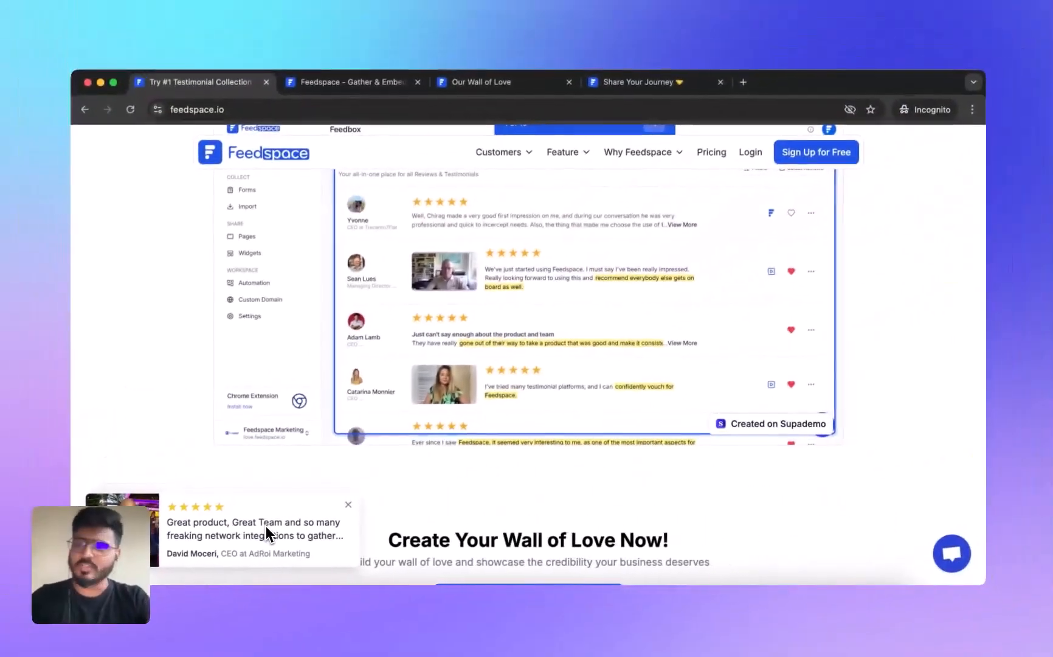
scroll(376, 486, "down", 5)
scroll(490, 382, "down", 15)
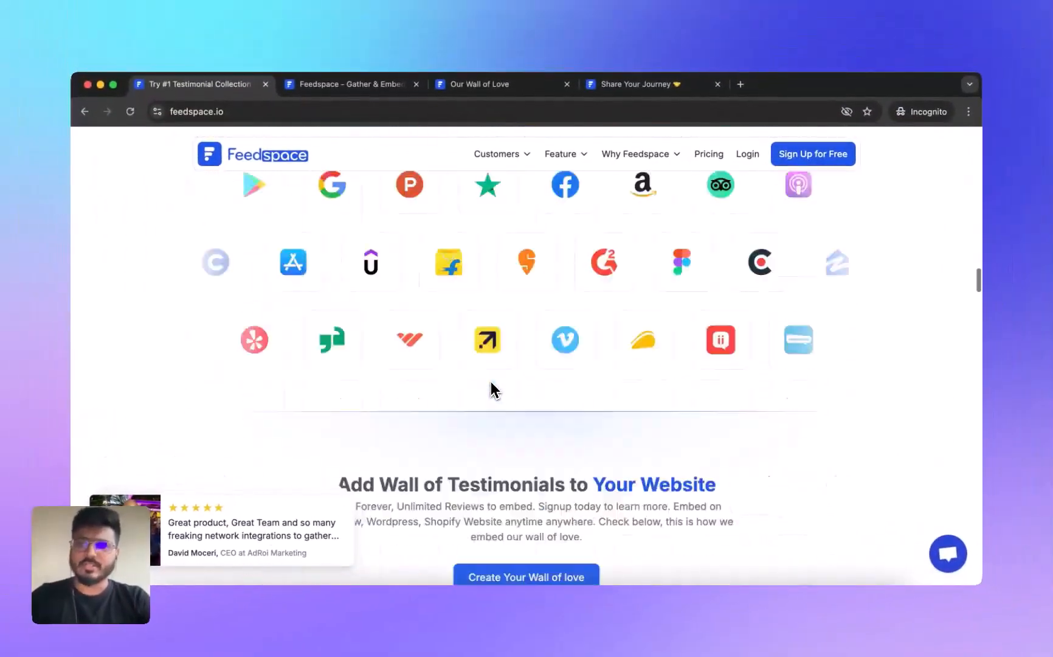
scroll(535, 344, "up", 5)
scroll(535, 345, "down", 10)
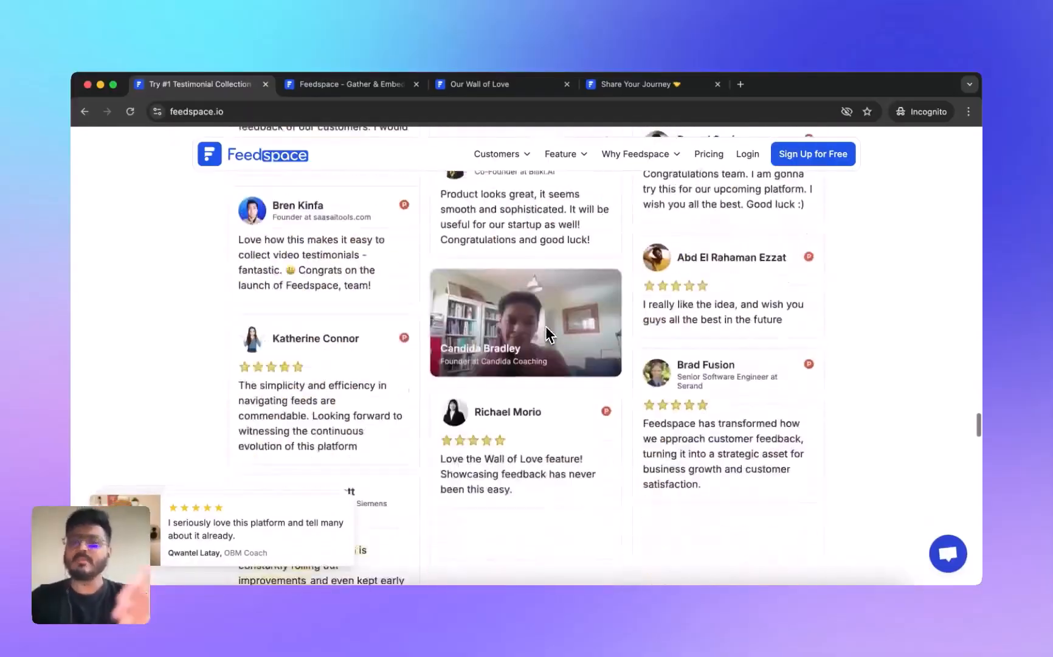
Step: Open the Help Center from the home page's footer and look over its article categories
scroll(547, 333, "down", 20)
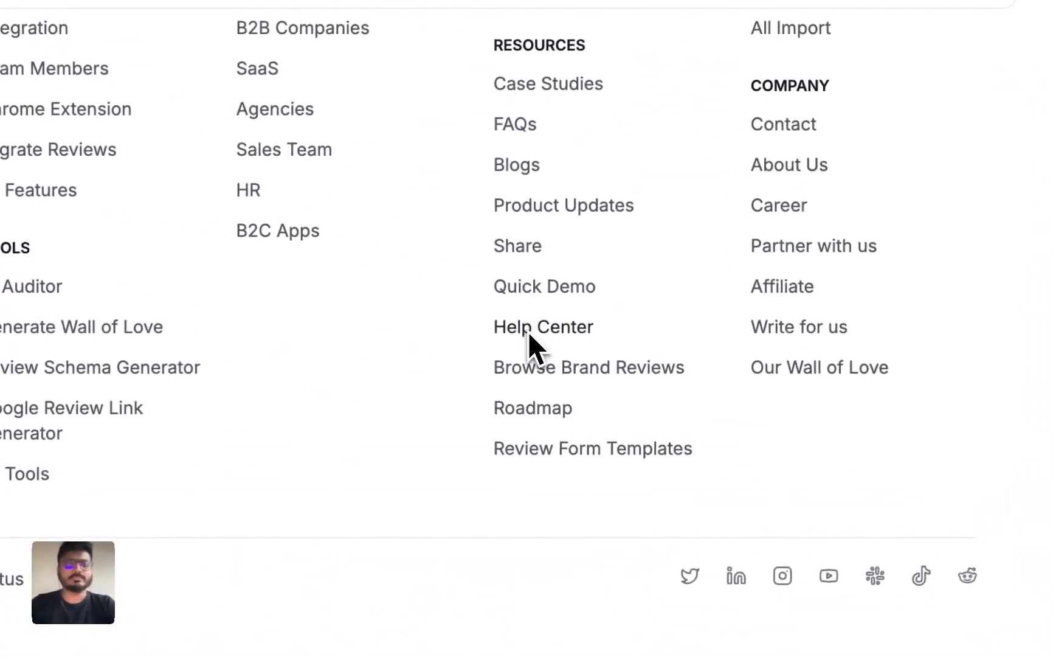
left_click(529, 331)
scroll(539, 385, "down", 5)
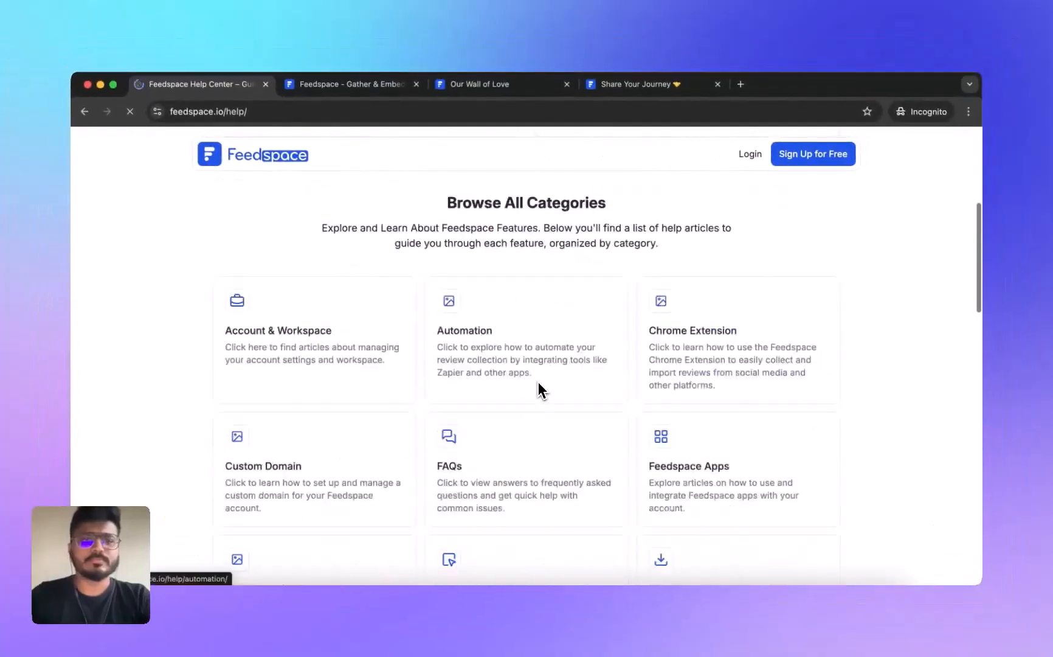
scroll(540, 389, "down", 10)
scroll(539, 389, "up", 3)
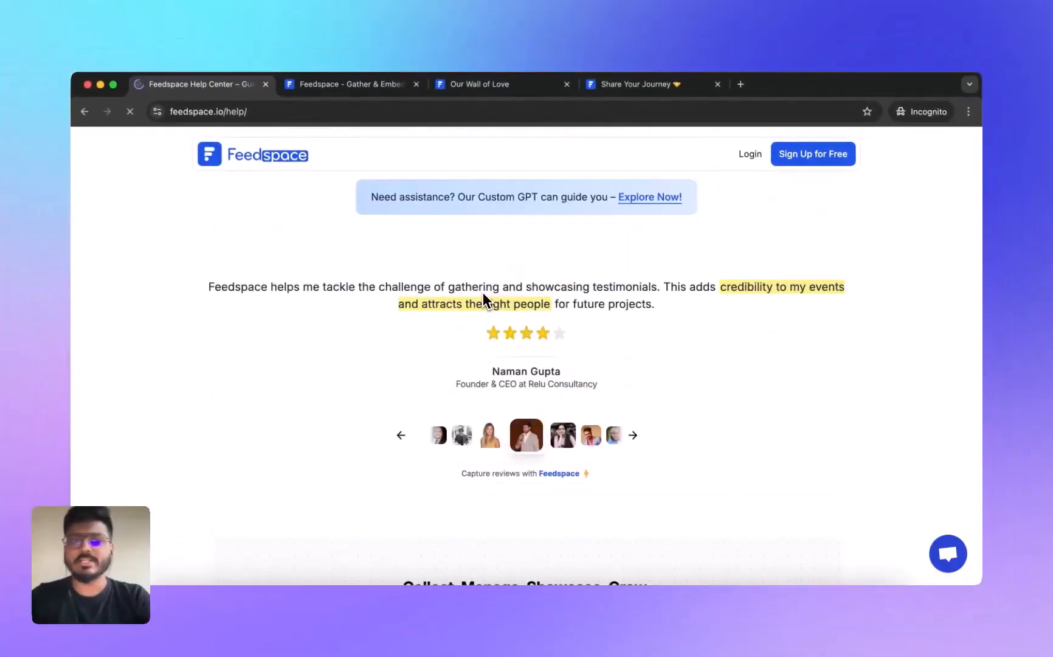
scroll(483, 292, "down", 8)
scroll(427, 344, "up", 12)
scroll(450, 334, "up", 5)
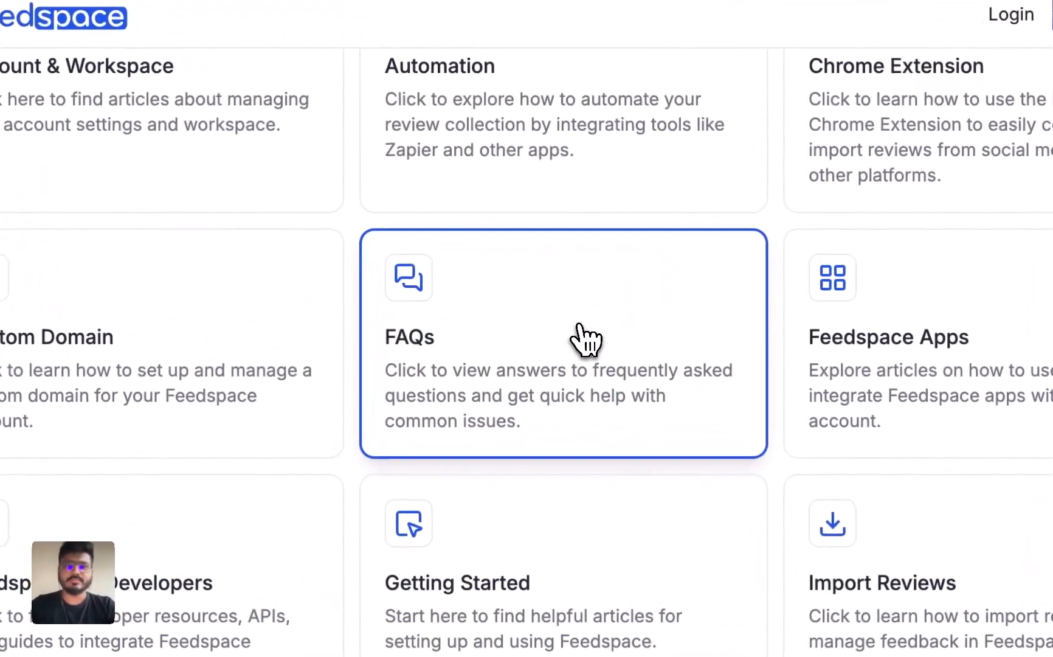
Step: Open the FAQs category, look through its page including the strip slider of reviews, and return to the Widgets page
left_click(579, 325)
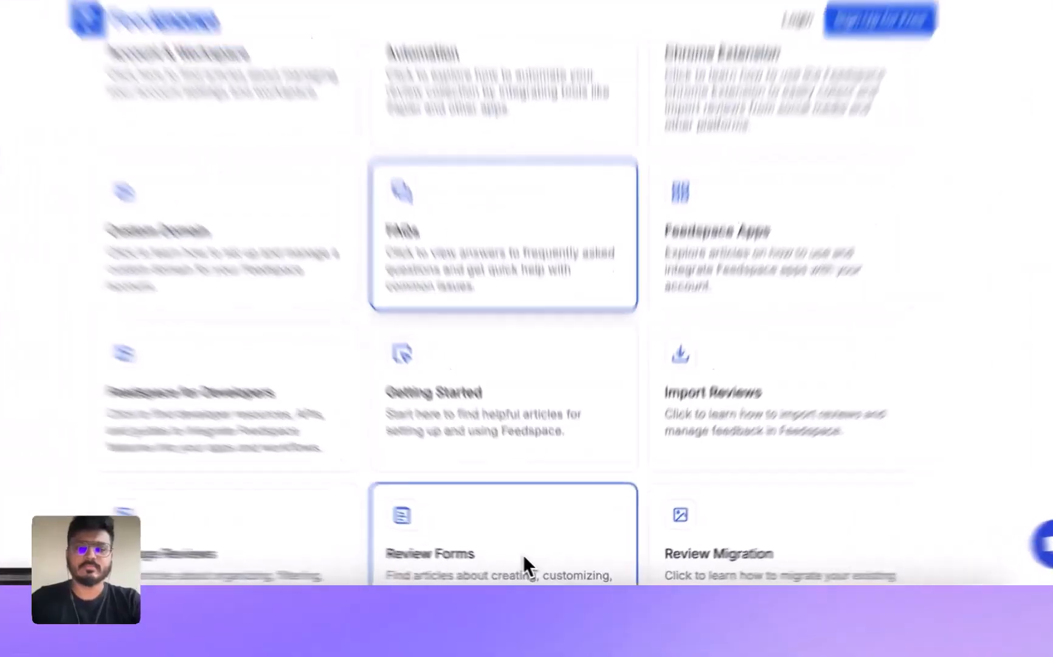
scroll(527, 447, "down", 15)
scroll(572, 271, "down", 15)
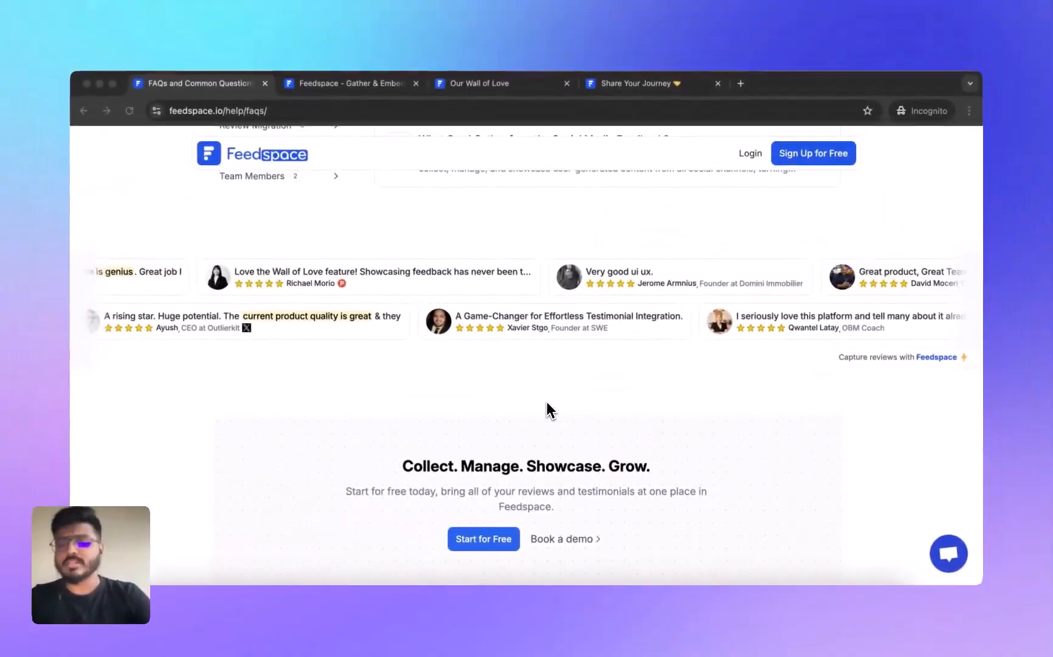
left_click(378, 85)
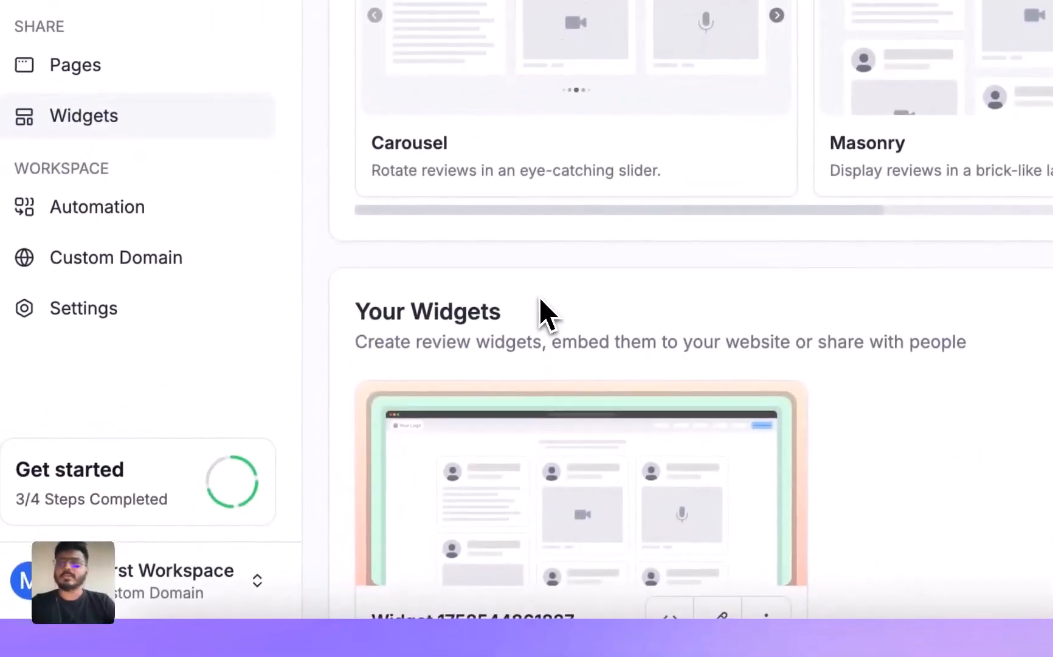